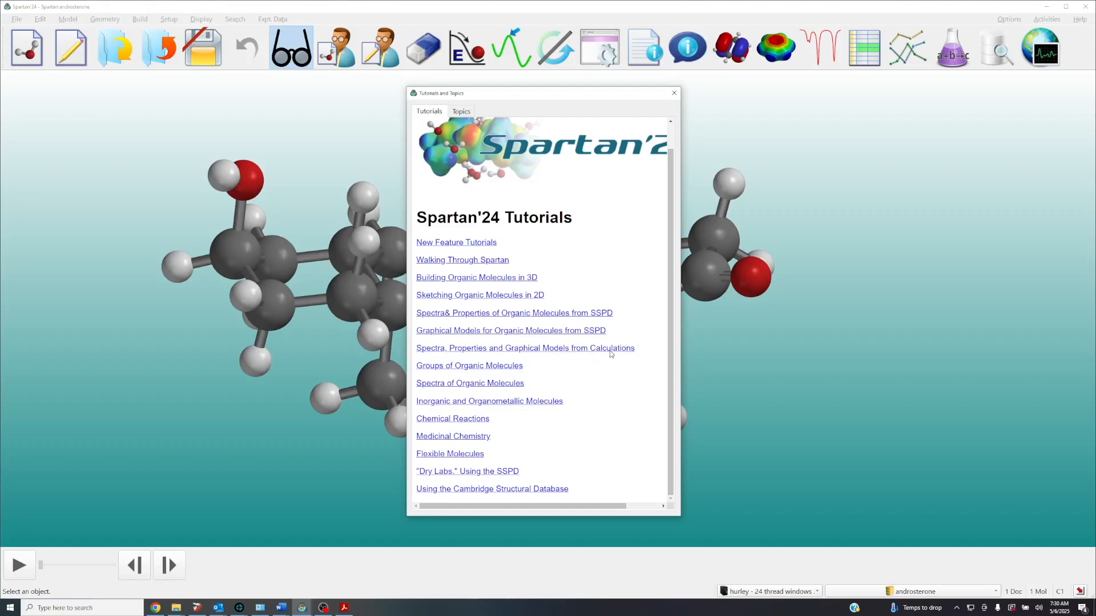
Open the "Spectra, Properties and Graphical Models from Calculations" tutorial, read the acrylonitrile instructions, and minimise the document
{"action": "left_click", "coordinate": [547, 349]}
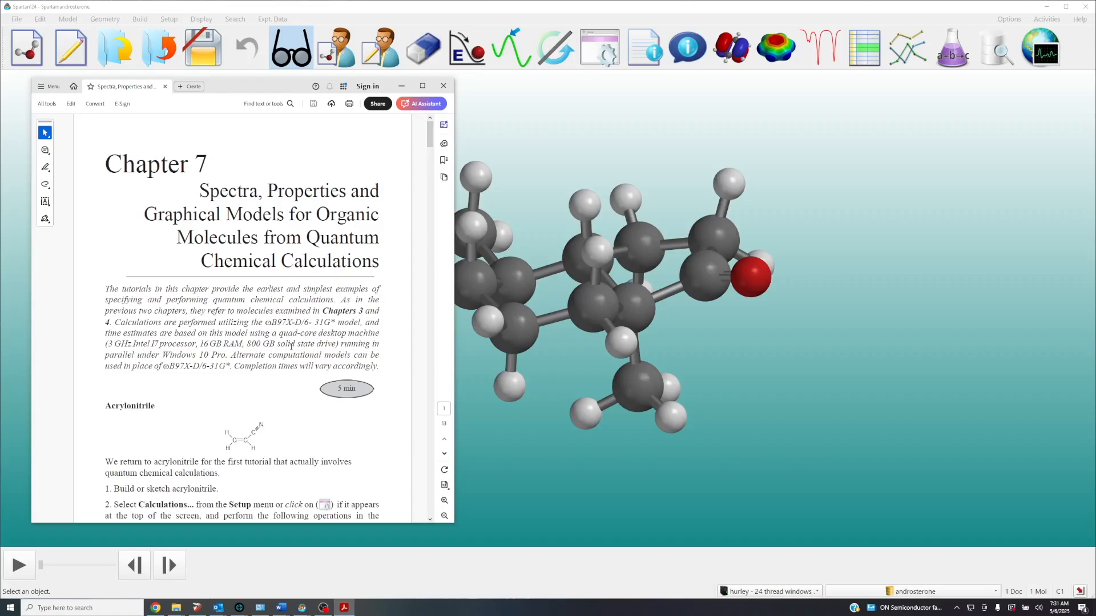
{"action": "scroll", "coordinate": [240, 323], "scroll_direction": "down", "scroll_amount": 2}
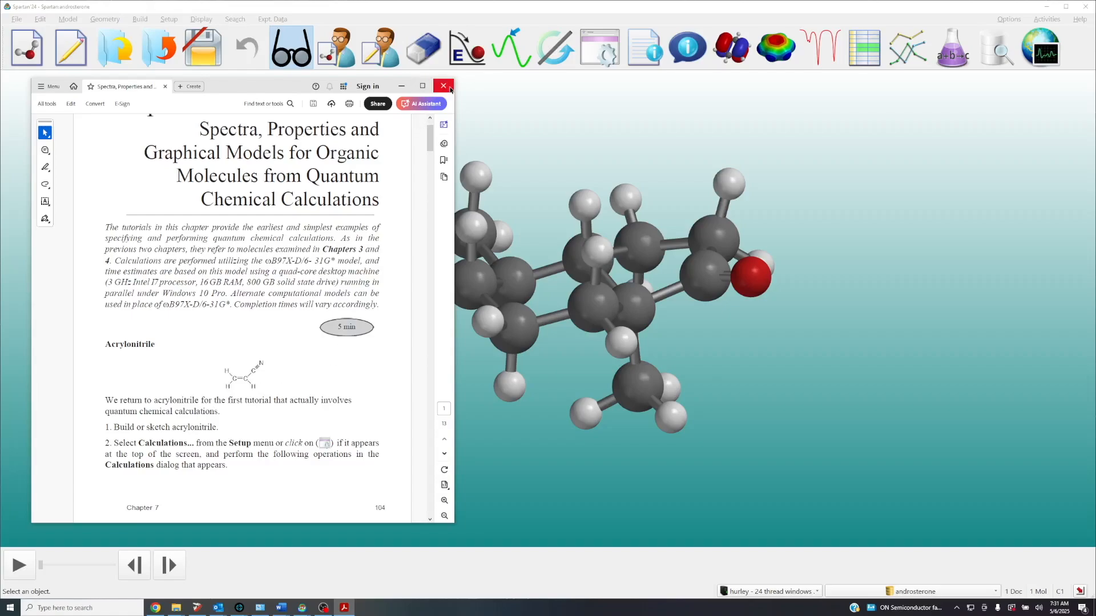
{"action": "left_click", "coordinate": [401, 86]}
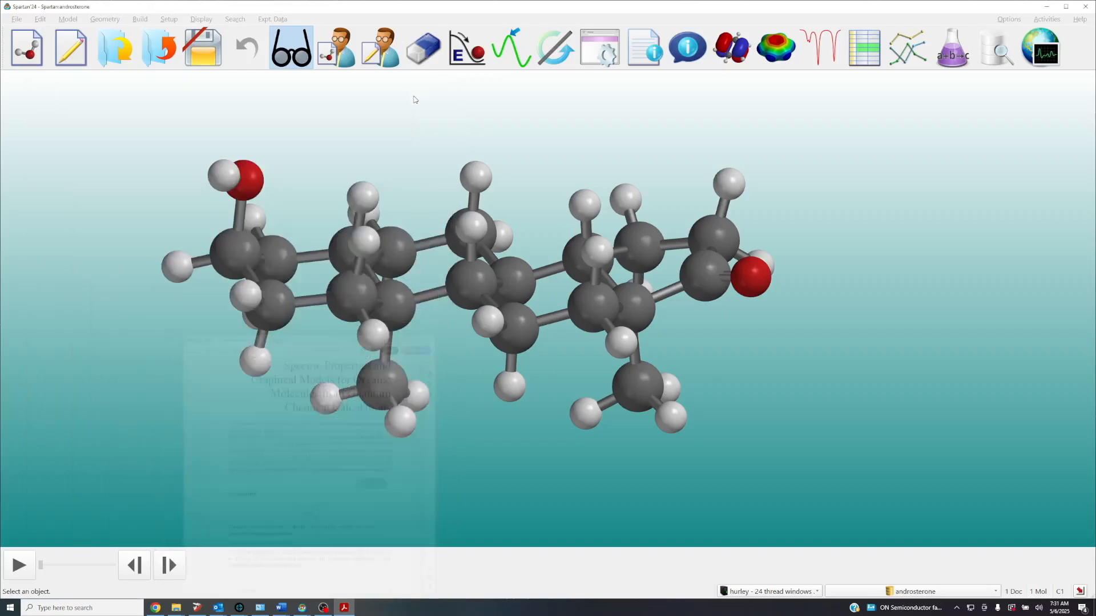
Close the androsterone document without saving changes and start a new 3D molecule build
{"action": "left_click", "coordinate": [159, 47]}
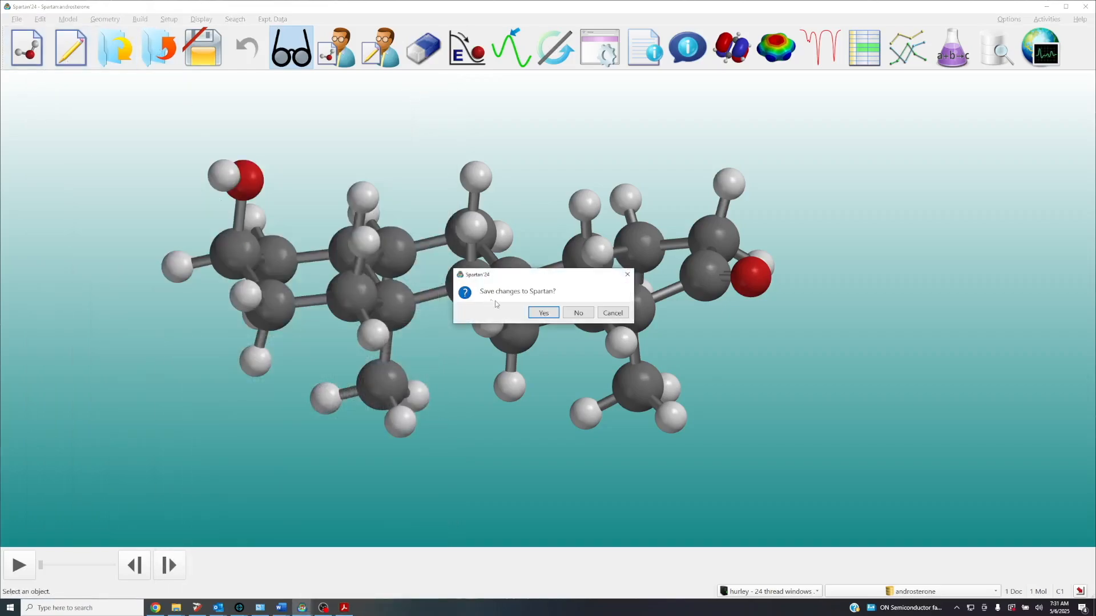
{"action": "left_click", "coordinate": [581, 315]}
{"action": "left_click", "coordinate": [40, 51]}
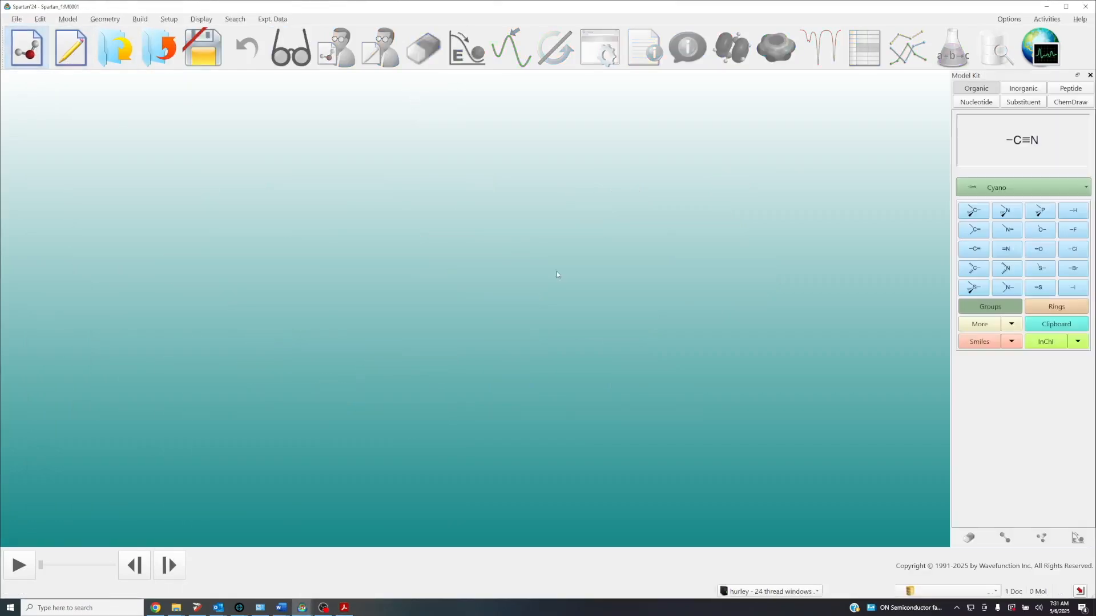
Build ethylene by placing an sp² carbon and joining a second sp² carbon through the double bond
{"action": "left_click", "coordinate": [974, 230]}
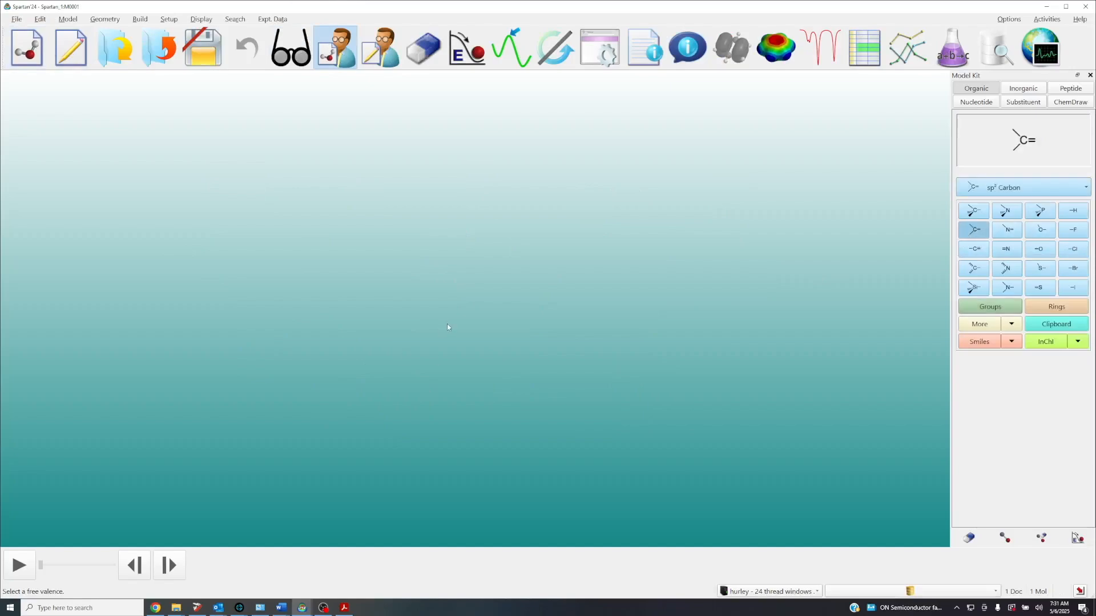
{"action": "left_click", "coordinate": [451, 323]}
{"action": "left_click", "coordinate": [451, 290]}
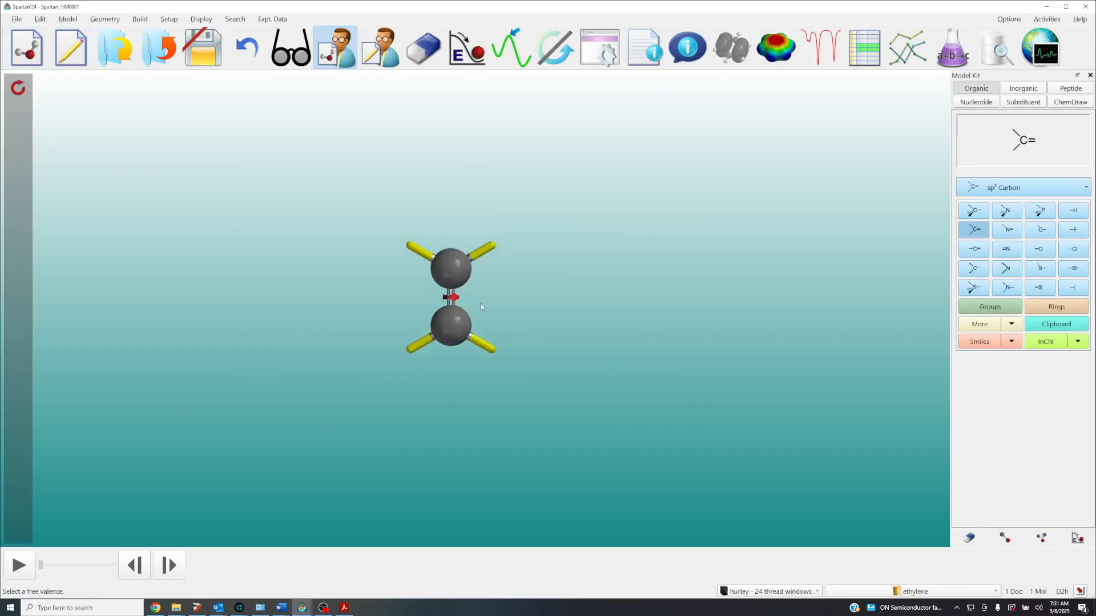
Attach a cyano group to one free valence of the ethylene to make acrylonitrile, and switch to view mode
{"action": "left_click", "coordinate": [977, 307]}
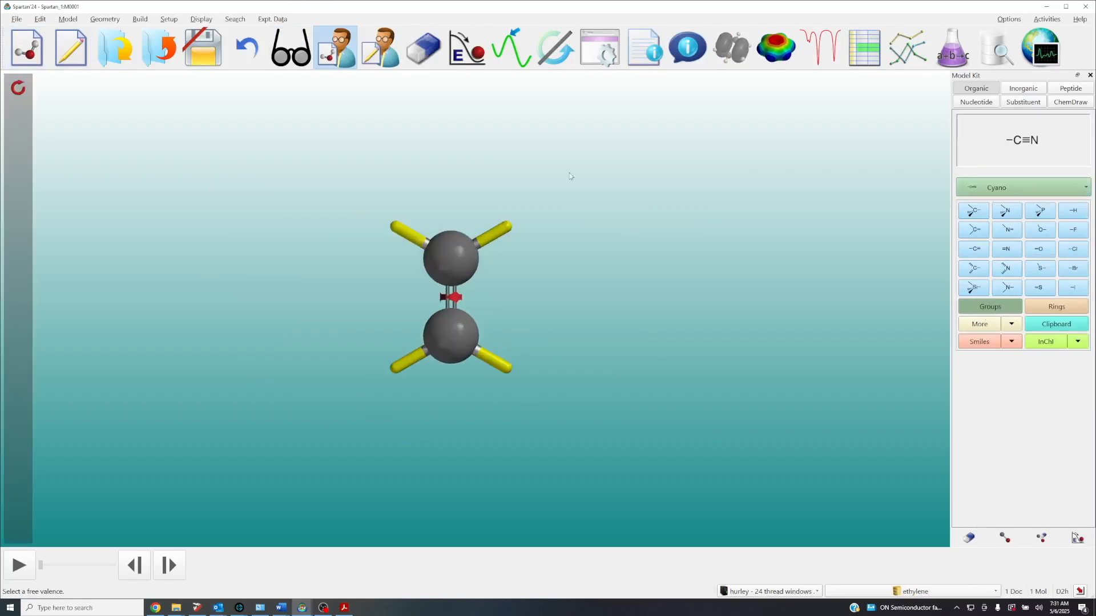
{"action": "left_click", "coordinate": [399, 229]}
{"action": "left_click_drag", "start_coordinate": [351, 272], "coordinate": [389, 265]}
{"action": "right_click_drag", "start_coordinate": [389, 264], "coordinate": [402, 286]}
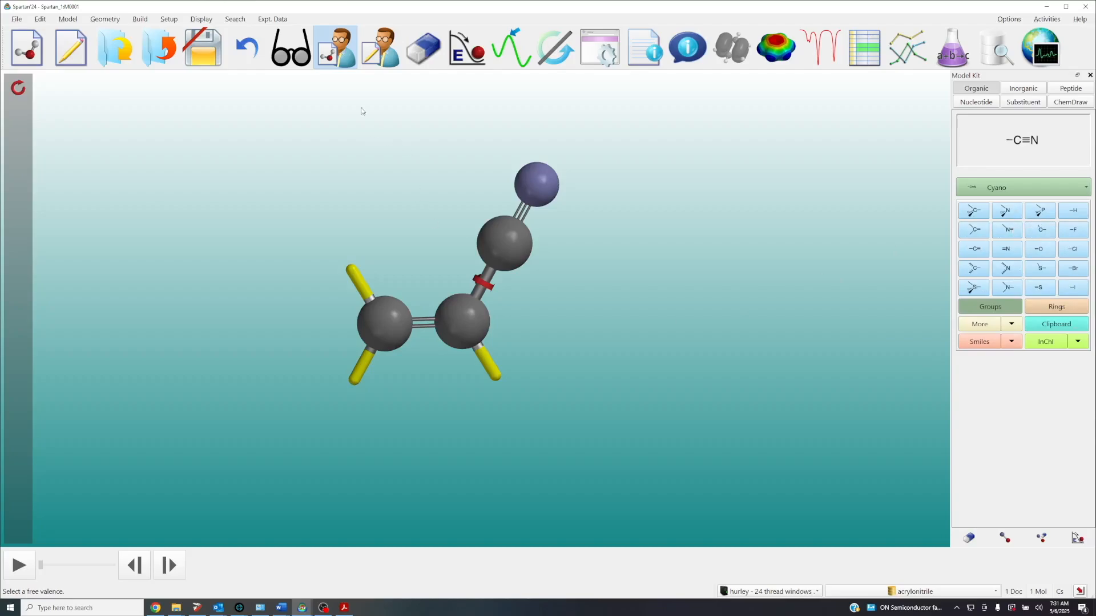
{"action": "left_click", "coordinate": [291, 48]}
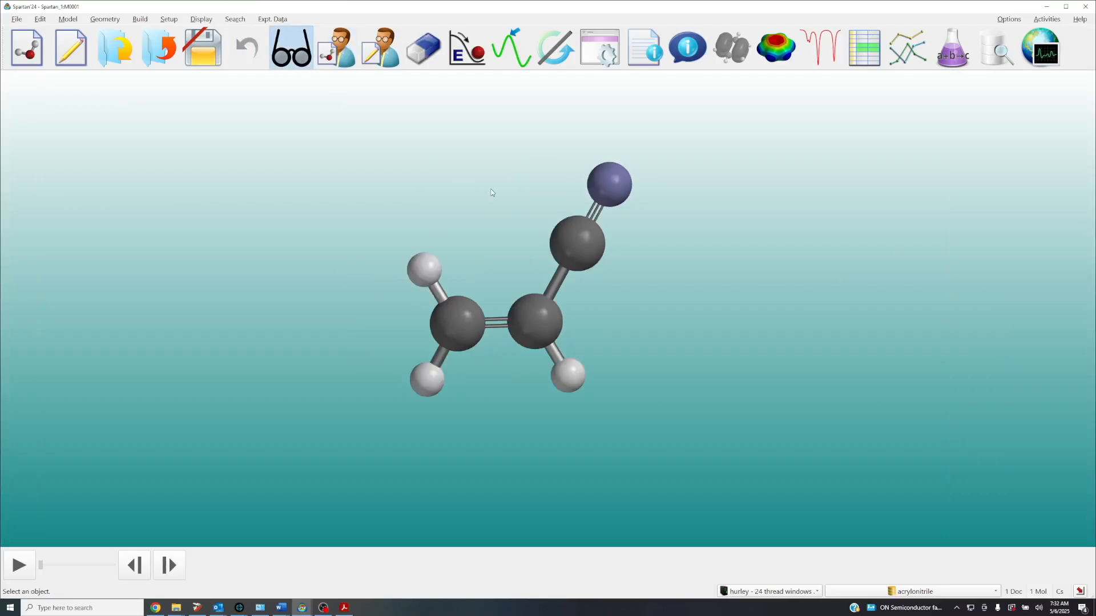
{"action": "scroll", "coordinate": [492, 193], "scroll_direction": "down", "scroll_amount": 4}
{"action": "right_click_drag", "start_coordinate": [492, 193], "coordinate": [513, 226]}
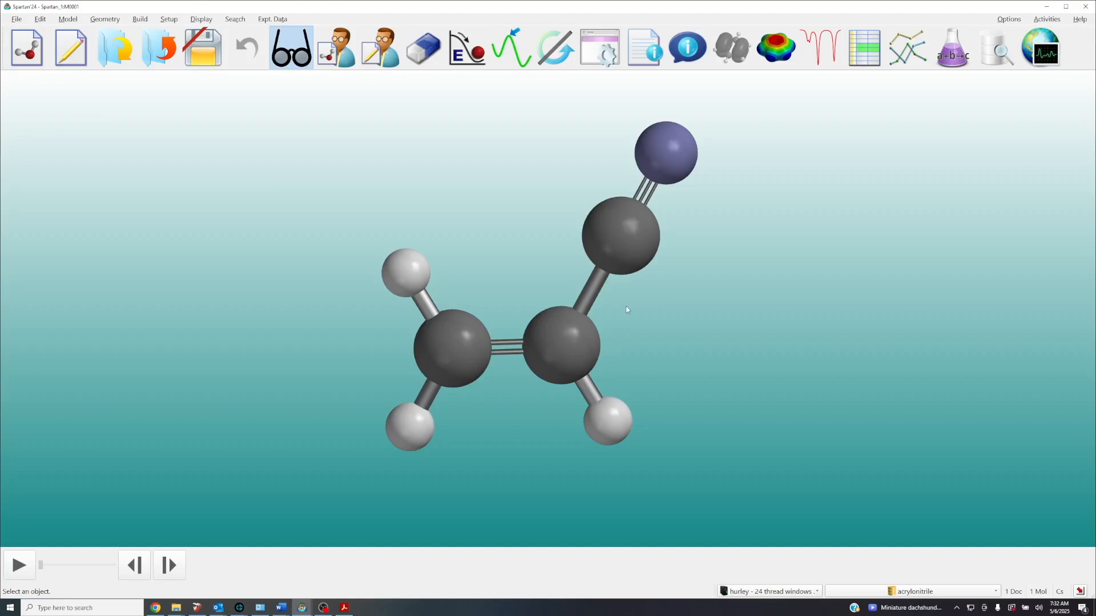
{"action": "scroll", "coordinate": [626, 309], "scroll_direction": "down", "scroll_amount": 5}
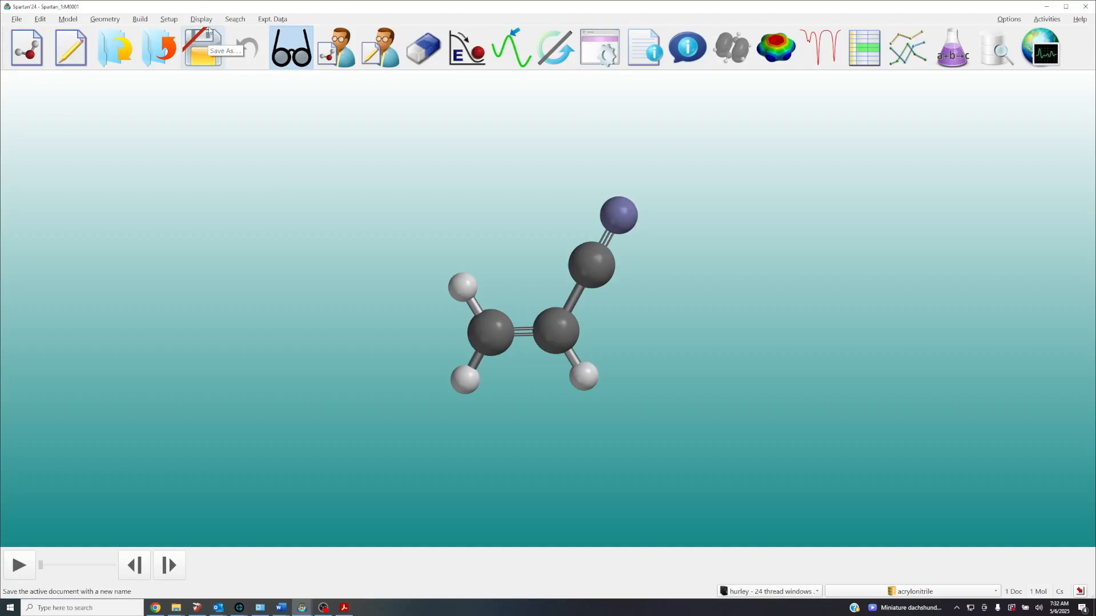
Set up a ground-state equilibrium geometry calculation in gas with Density Functional ωB97X-D/6-31G*, neutral charge and 0 unpaired electrons
{"action": "left_click", "coordinate": [174, 20]}
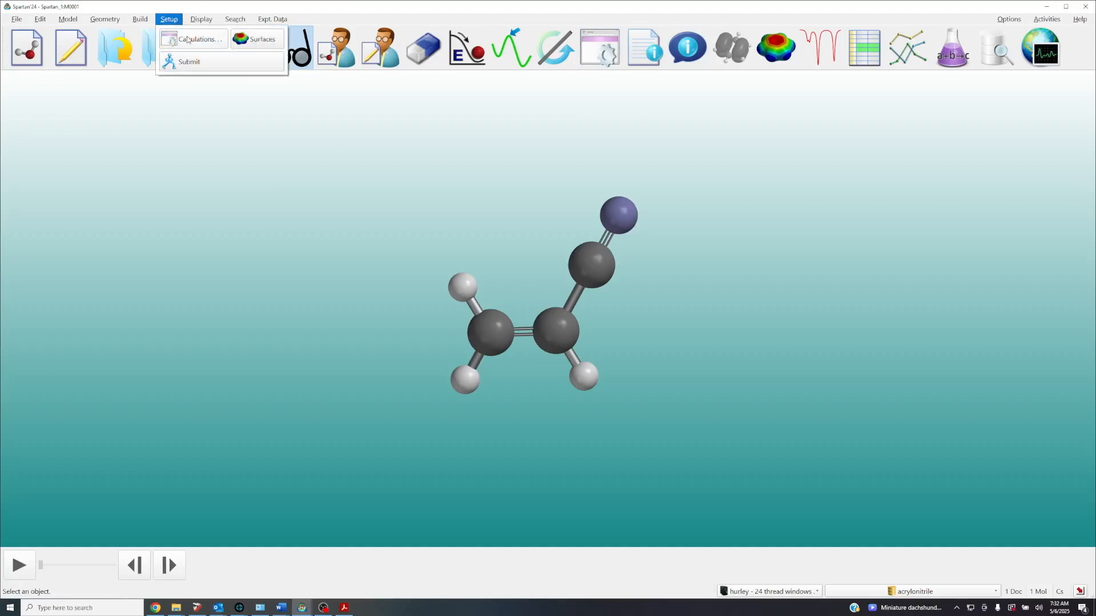
{"action": "left_click", "coordinate": [188, 40]}
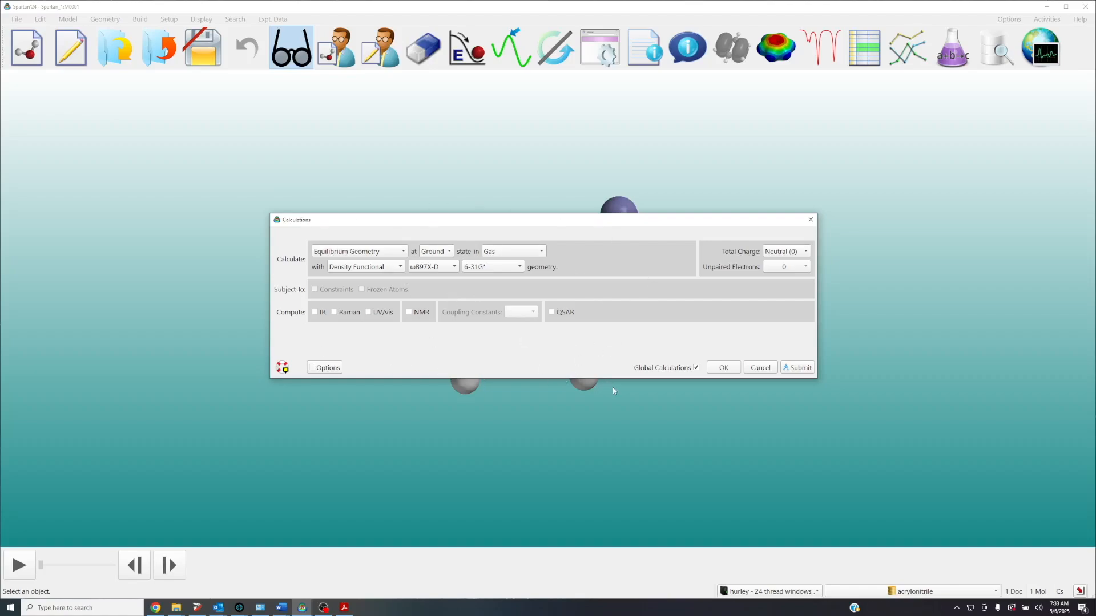
{"action": "left_click", "coordinate": [724, 369]}
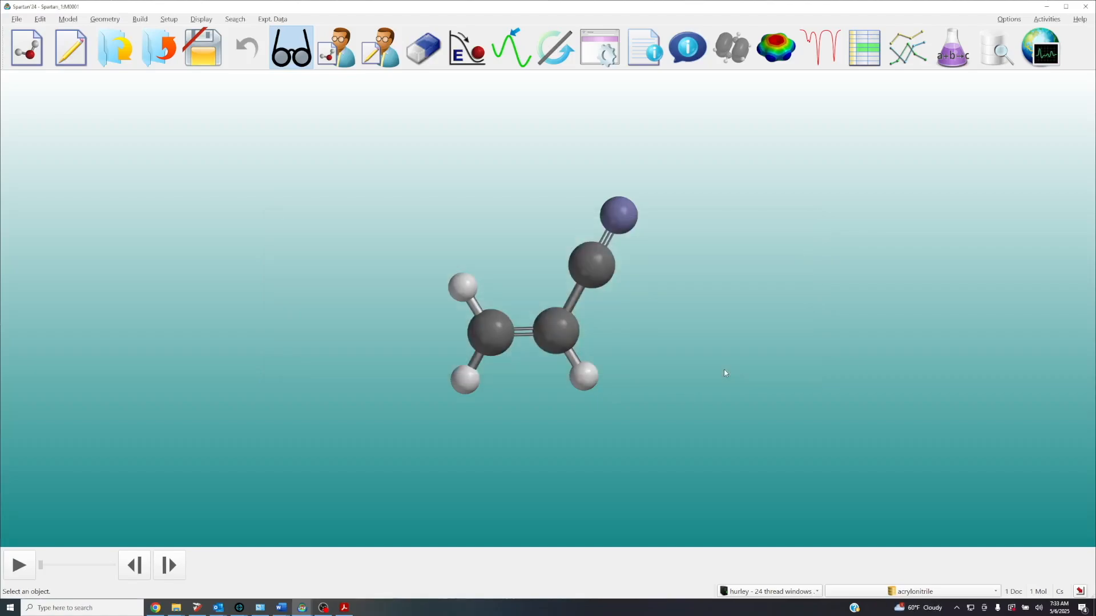
Open the default calculation settings in the preferences and look through the mGGA and GH-mGGA density functional methods without choosing one
{"action": "left_click", "coordinate": [1010, 20]}
{"action": "left_click", "coordinate": [868, 39]}
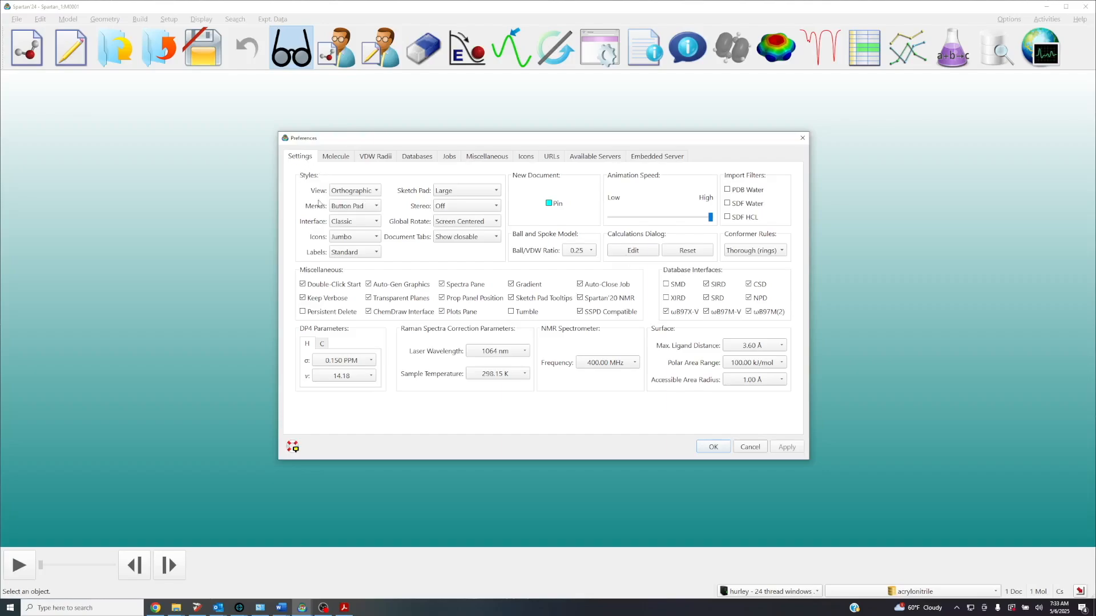
{"action": "left_click", "coordinate": [635, 252]}
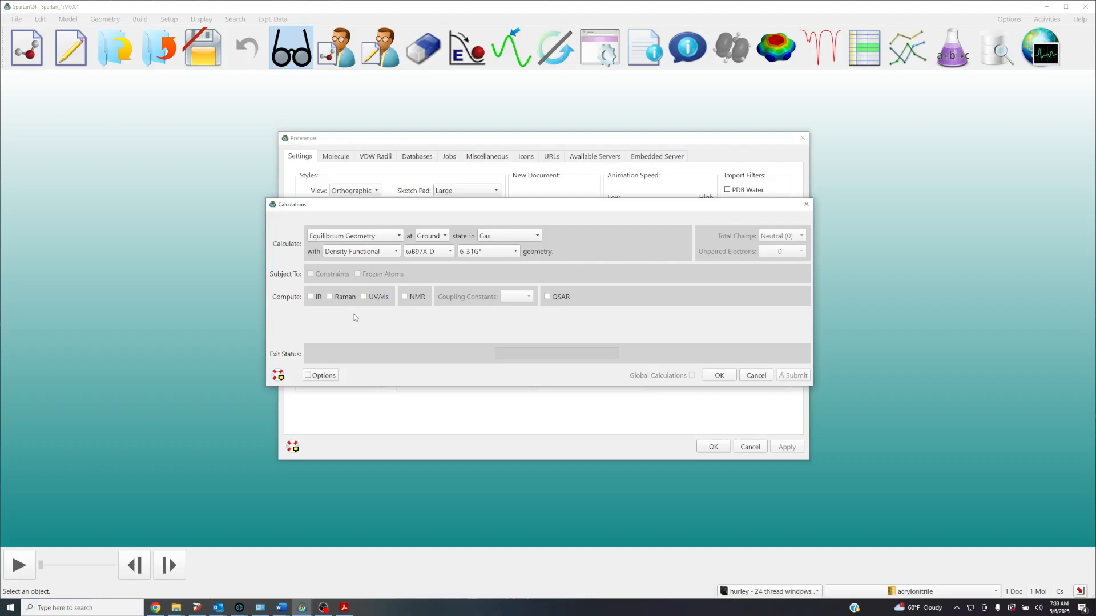
{"action": "left_click", "coordinate": [430, 255]}
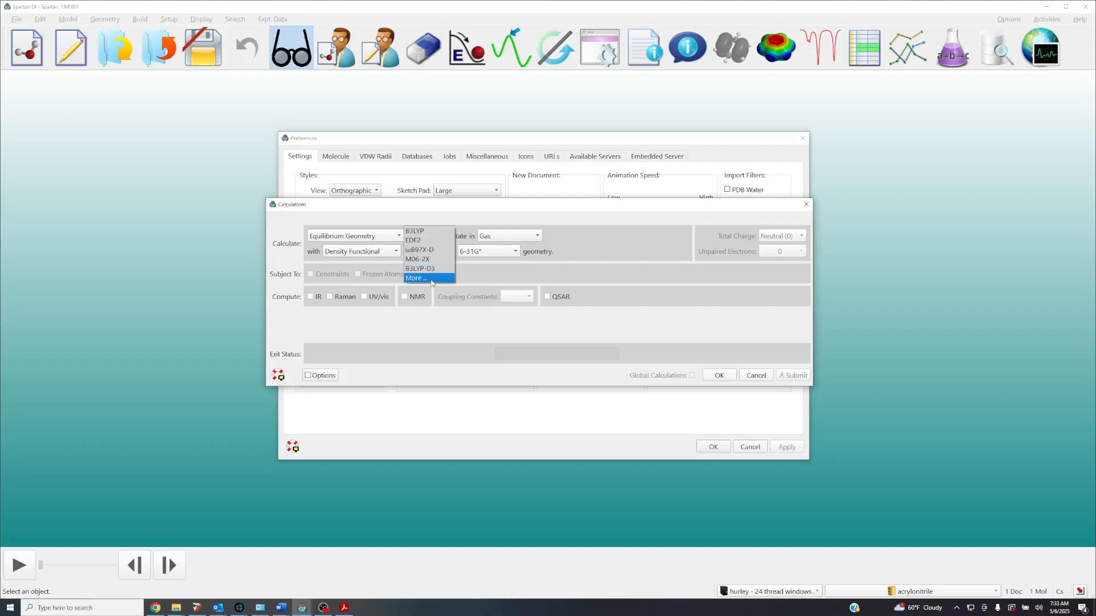
{"action": "left_click", "coordinate": [430, 280]}
{"action": "left_click", "coordinate": [505, 234]}
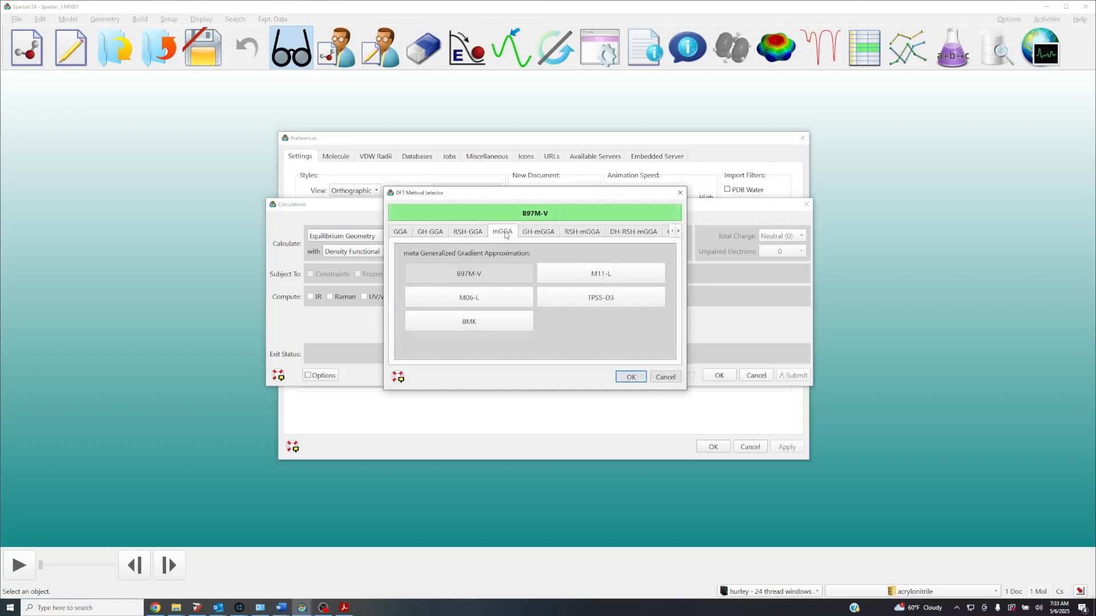
{"action": "left_click", "coordinate": [538, 234]}
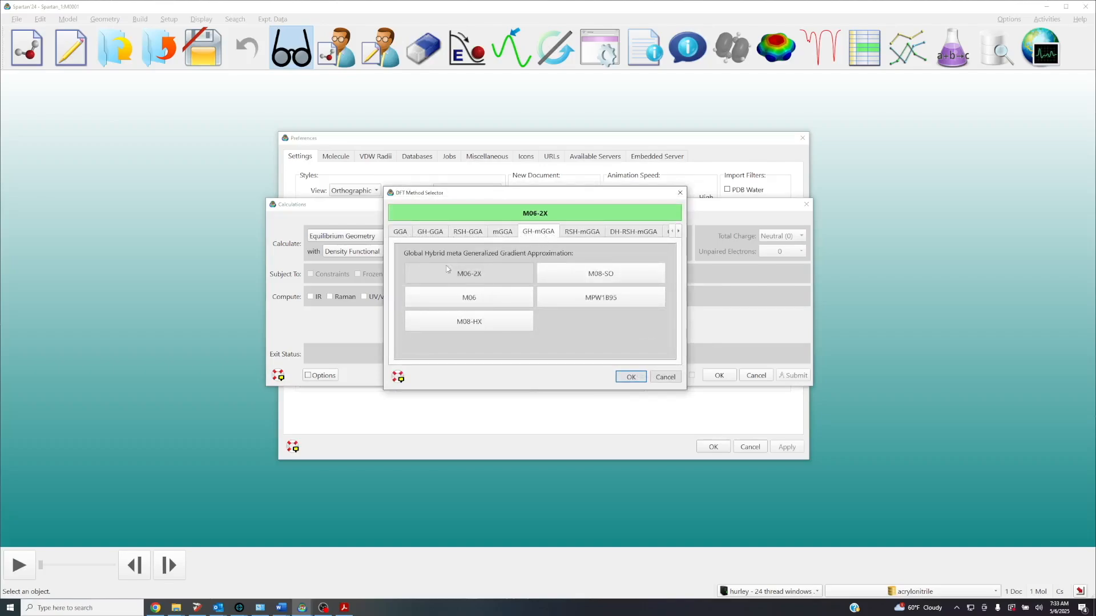
{"action": "left_click", "coordinate": [679, 193]}
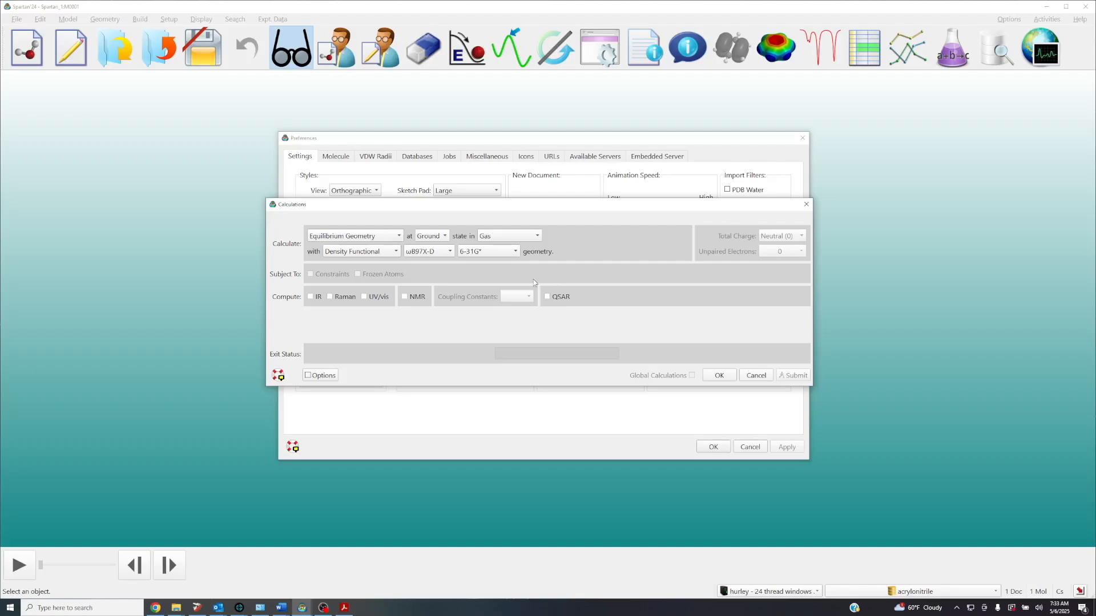
Review the available calculation tasks, keep Equilibrium Geometry, cancel the default calculation settings and close the preferences
{"action": "left_click", "coordinate": [369, 237]}
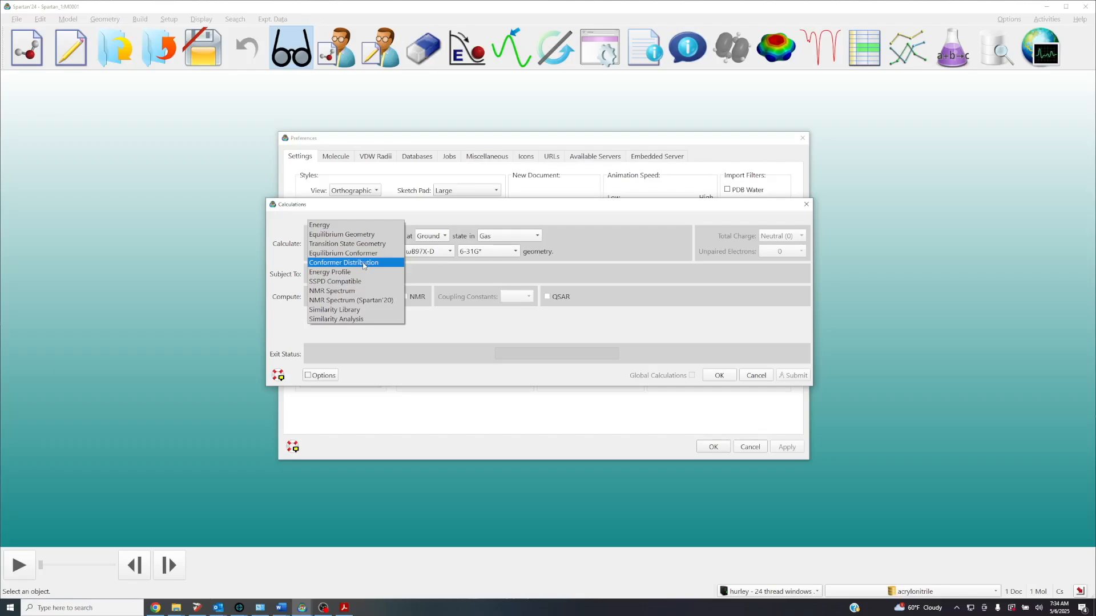
{"action": "left_click", "coordinate": [364, 235]}
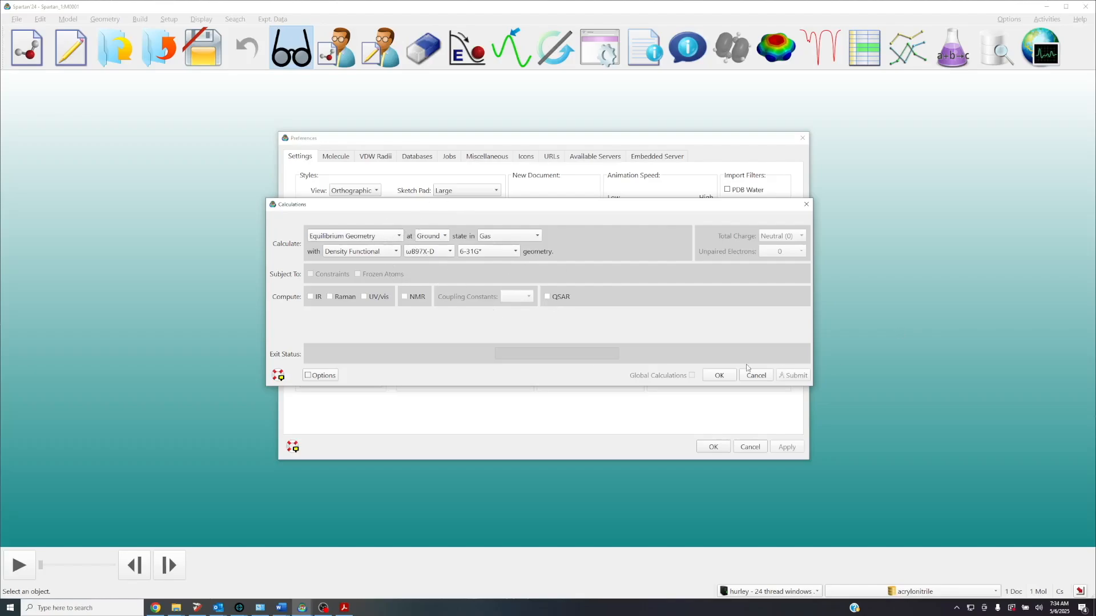
{"action": "left_click", "coordinate": [751, 378]}
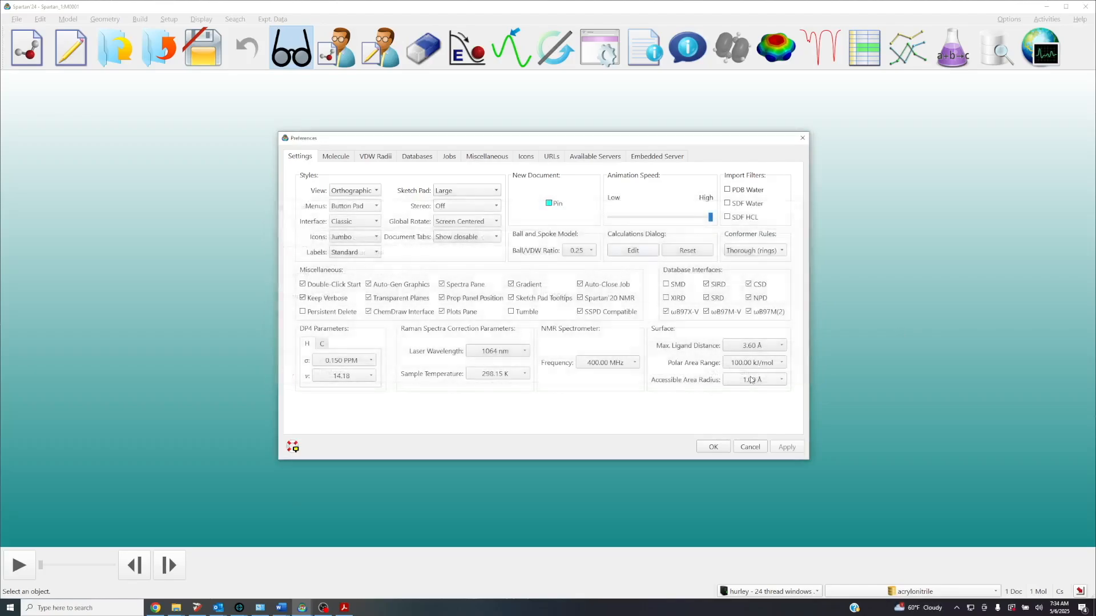
{"action": "left_click", "coordinate": [720, 451]}
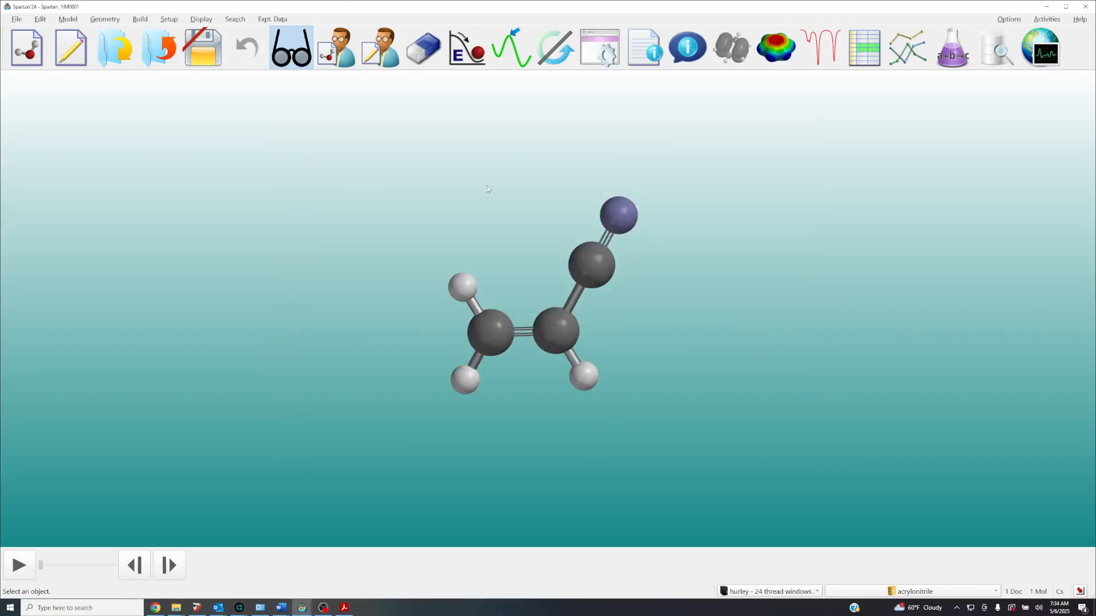
Confirm the acrylonitrile calculation setup and submit the job locally, saving it as acrylonitrile.spartan in the Tutorials folder
{"action": "left_click", "coordinate": [592, 57]}
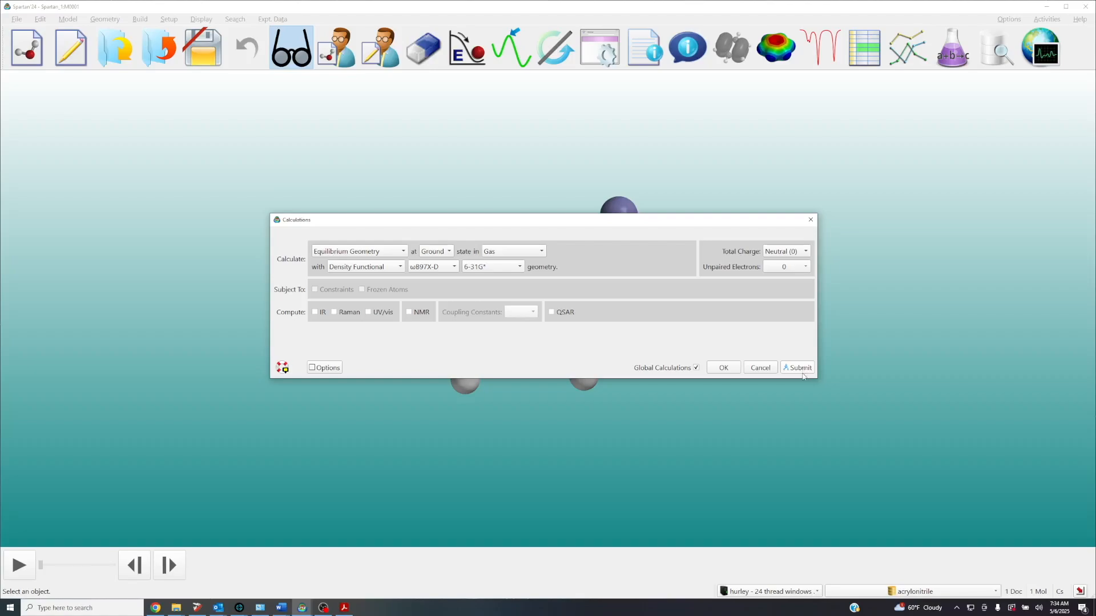
{"action": "left_click", "coordinate": [723, 368]}
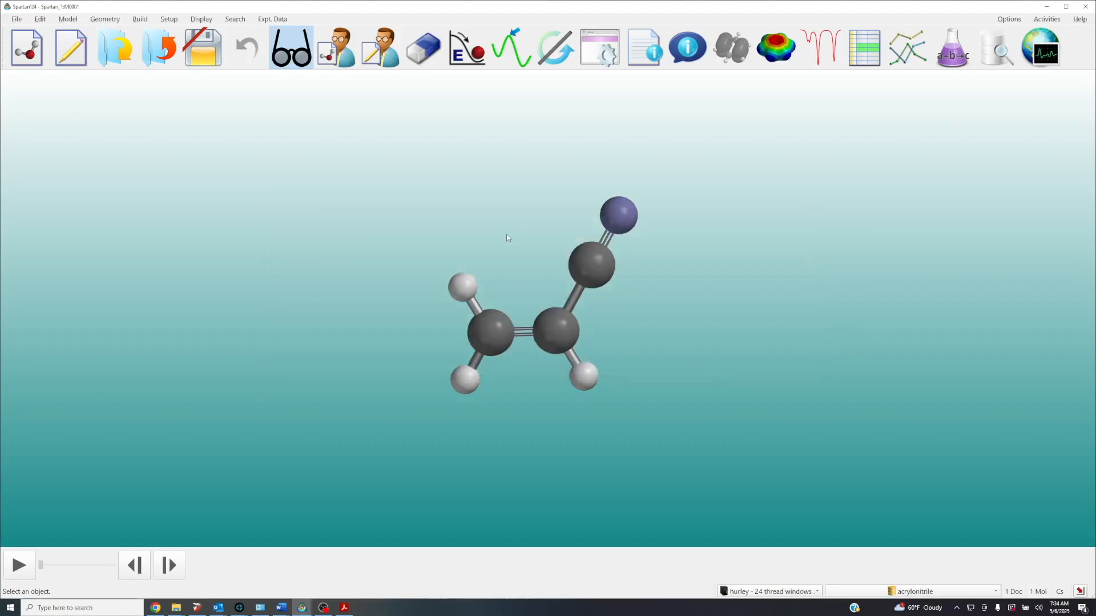
{"action": "left_click", "coordinate": [169, 20]}
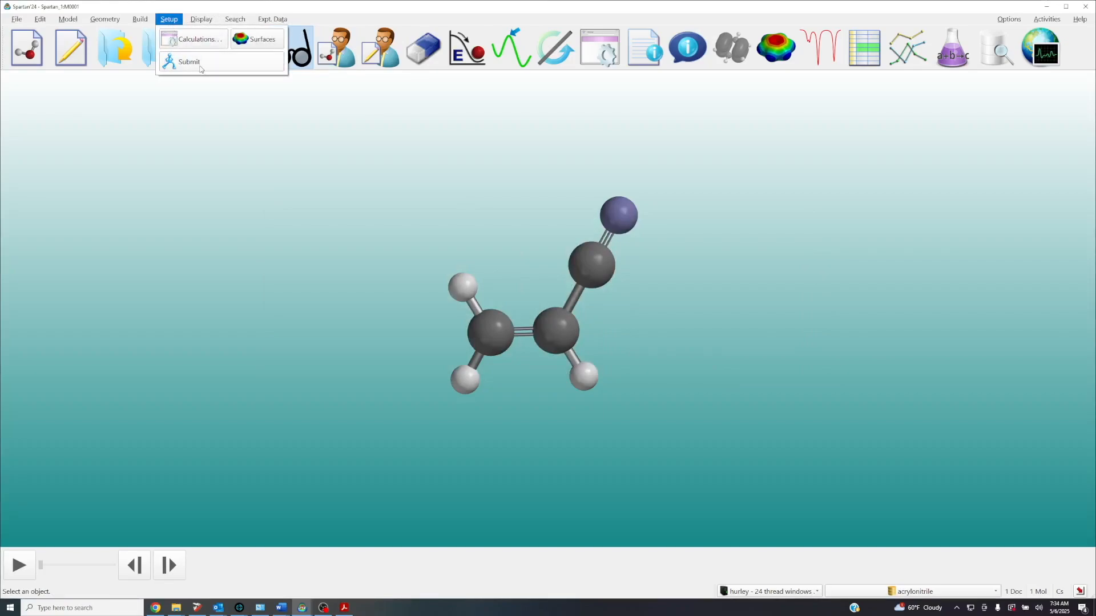
{"action": "left_click", "coordinate": [189, 61]}
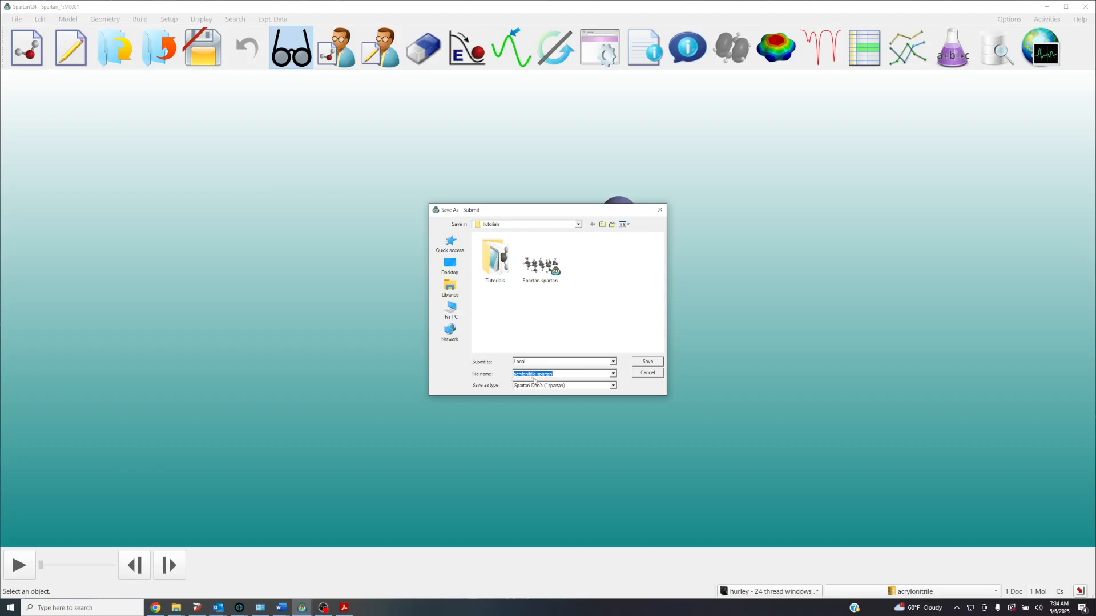
{"action": "left_click", "coordinate": [647, 363]}
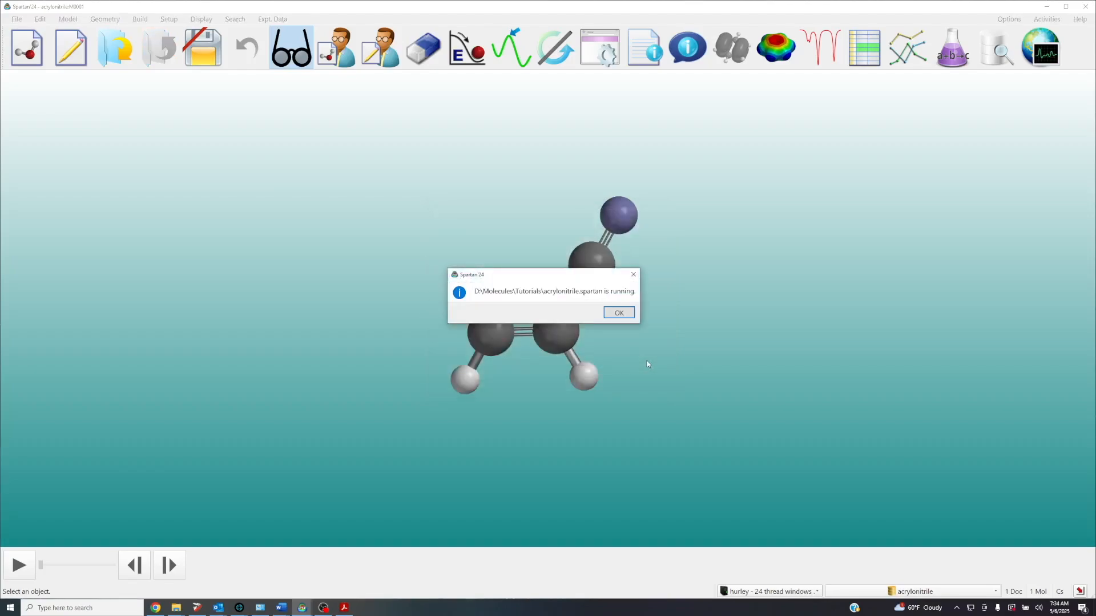
{"action": "left_click", "coordinate": [618, 313]}
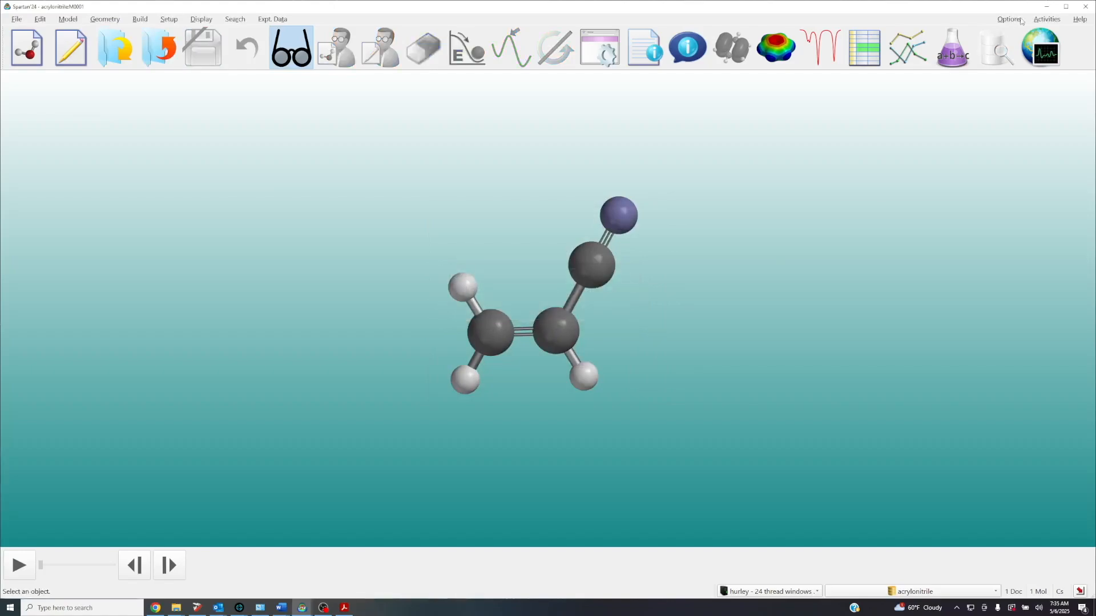
Monitor the running acrylonitrile job, inspecting the M0001 optimization output and rotating its structure preview until the calculation ends
{"action": "left_click", "coordinate": [1042, 48]}
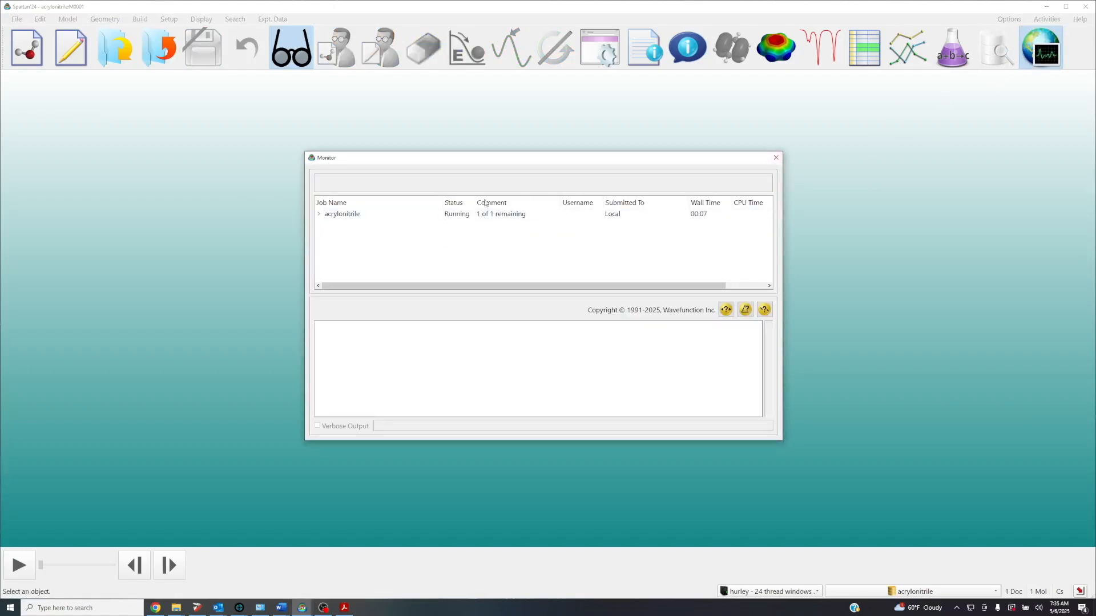
{"action": "left_click", "coordinate": [318, 214]}
{"action": "left_click", "coordinate": [337, 224]}
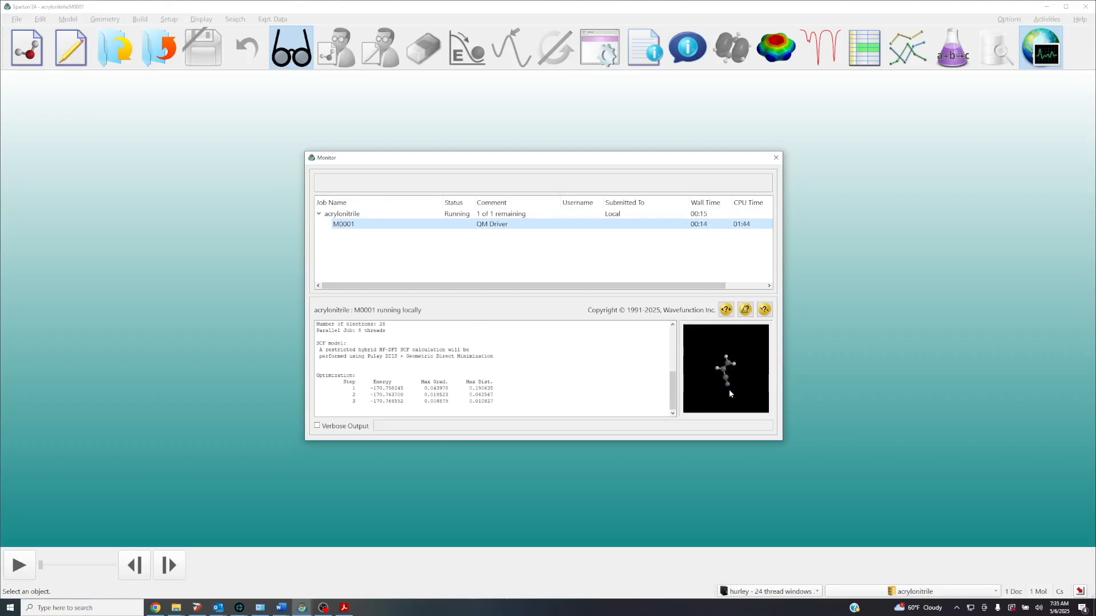
{"action": "left_click_drag", "start_coordinate": [727, 370], "coordinate": [737, 376]}
{"action": "scroll", "coordinate": [737, 375], "scroll_direction": "up", "scroll_amount": 3}
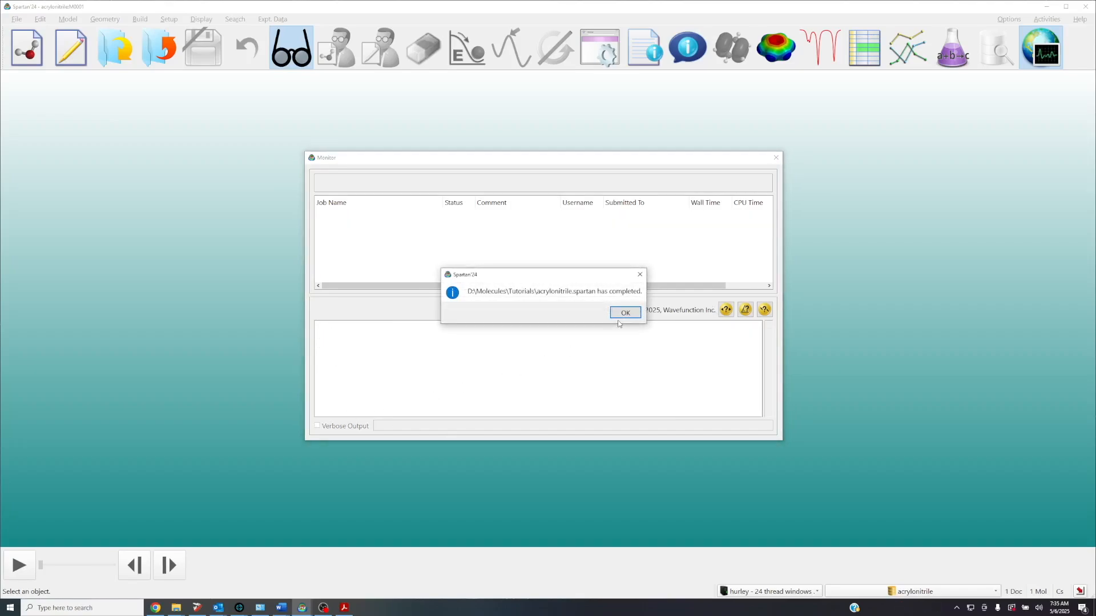
{"action": "left_click", "coordinate": [634, 312]}
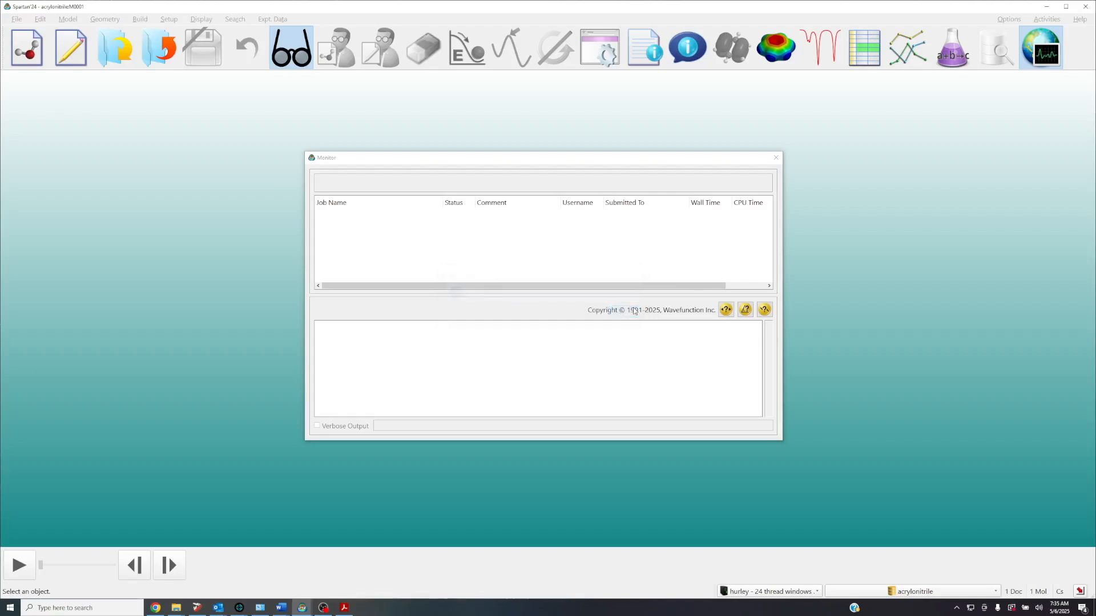
Close the job monitor, rotate acrylonitrile to face the view, and open its calculation output enlarged beside the molecule
{"action": "left_click", "coordinate": [776, 158]}
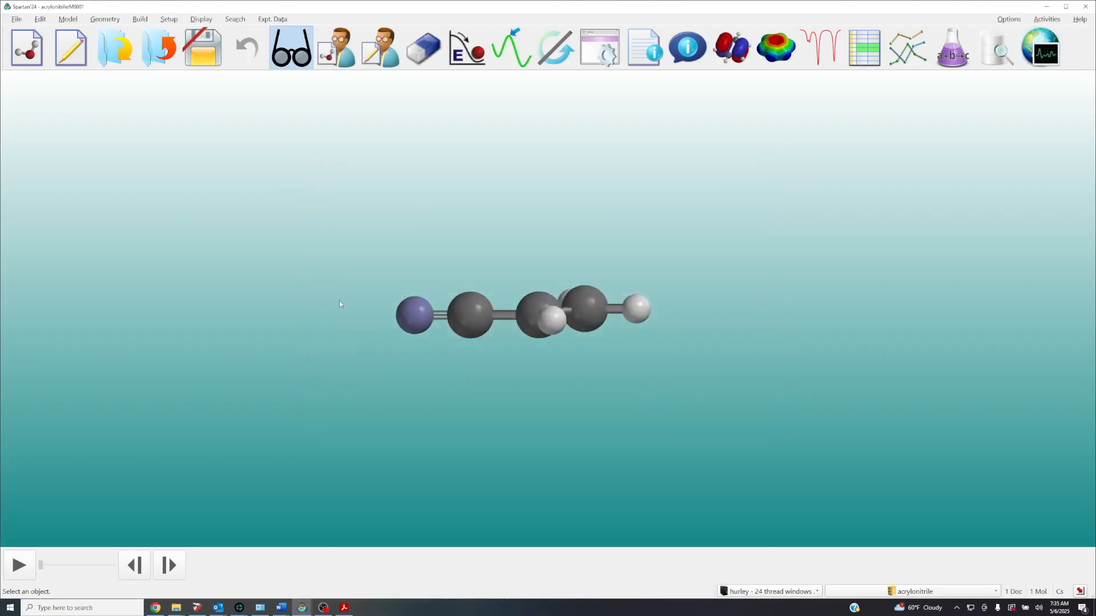
{"action": "left_click_drag", "start_coordinate": [359, 304], "coordinate": [582, 359]}
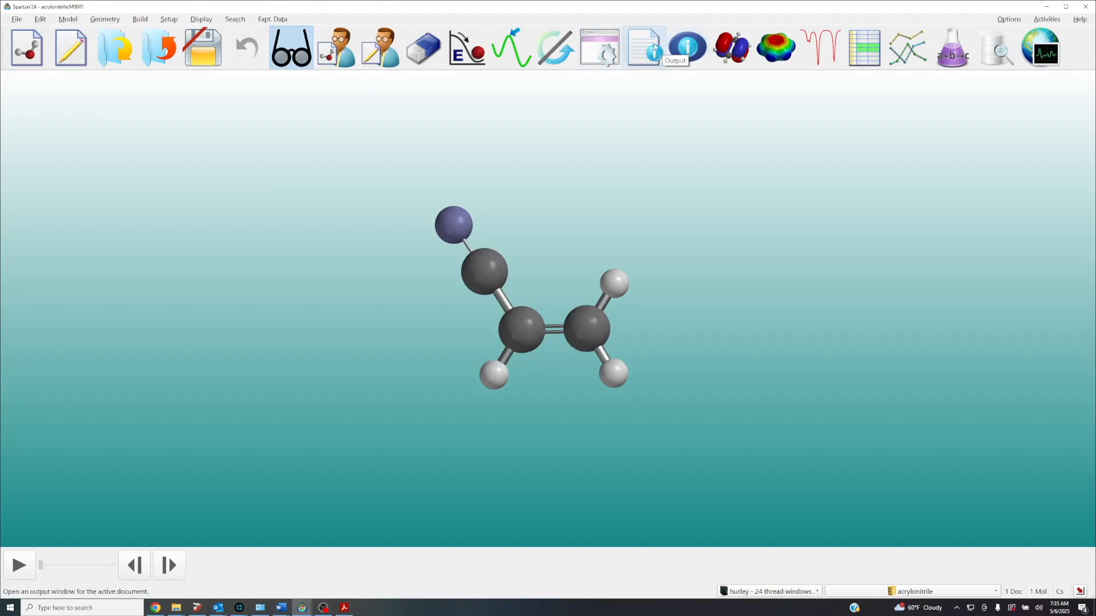
{"action": "left_click", "coordinate": [211, 19]}
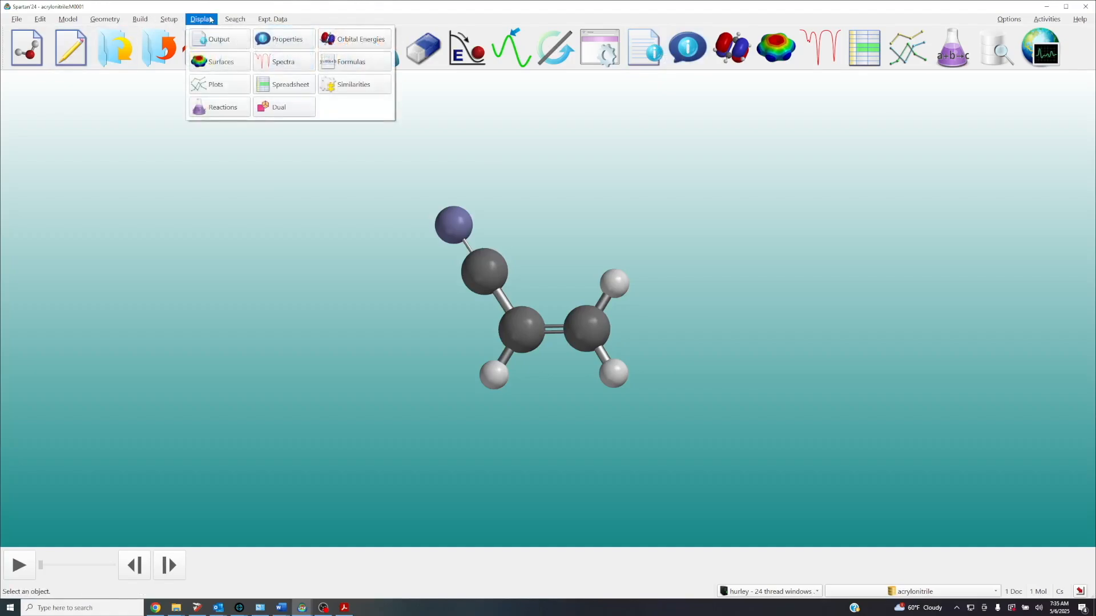
{"action": "left_click", "coordinate": [212, 38]}
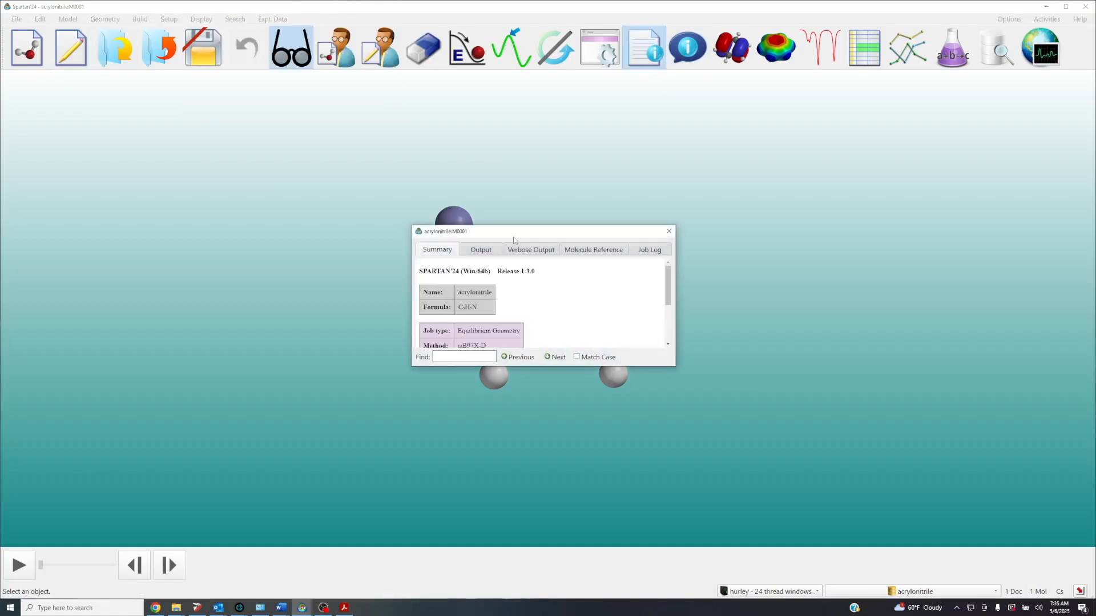
{"action": "left_click_drag", "start_coordinate": [514, 225], "coordinate": [515, 133]}
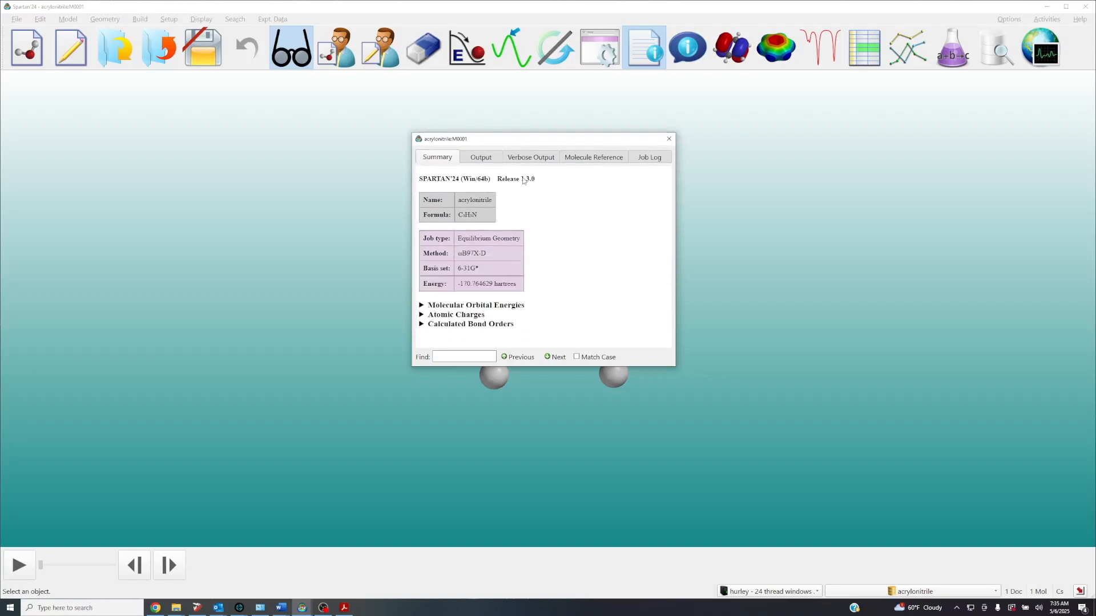
{"action": "left_click_drag", "start_coordinate": [559, 367], "coordinate": [558, 451]}
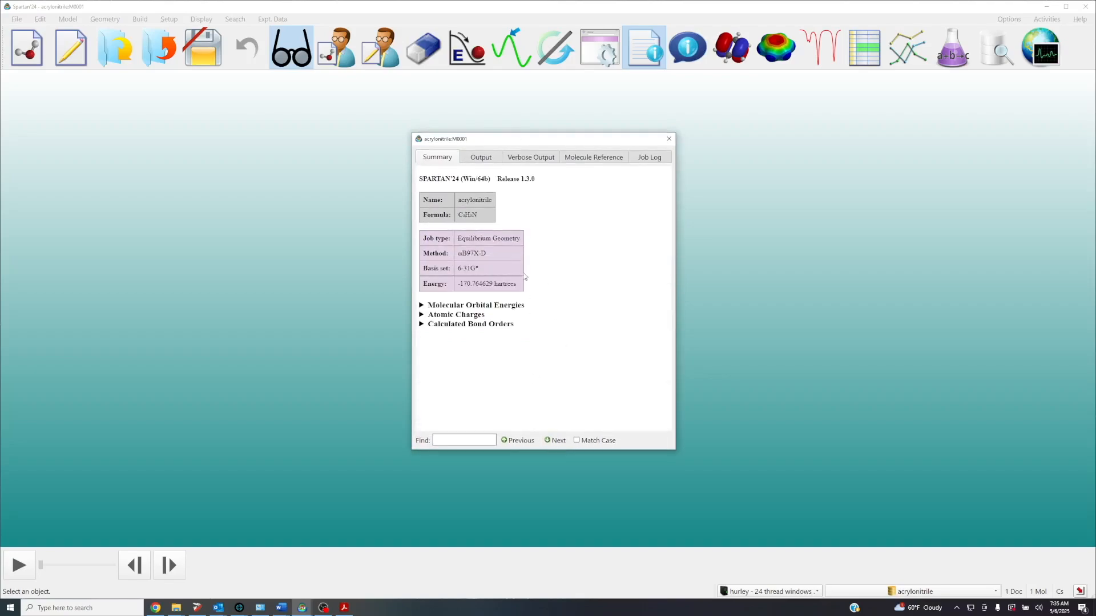
{"action": "left_click_drag", "start_coordinate": [532, 140], "coordinate": [793, 136]}
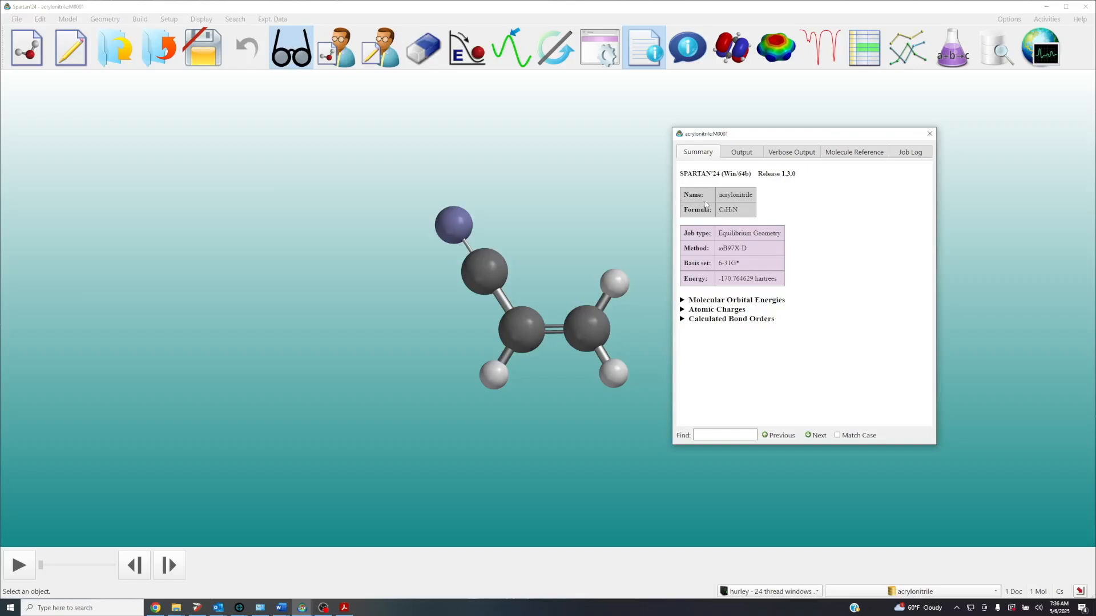
Look through the Molecular Orbital Energies, Atomic Charges and Calculated Bond Orders sections of the output summary, collapsing each again
{"action": "left_click", "coordinate": [682, 301]}
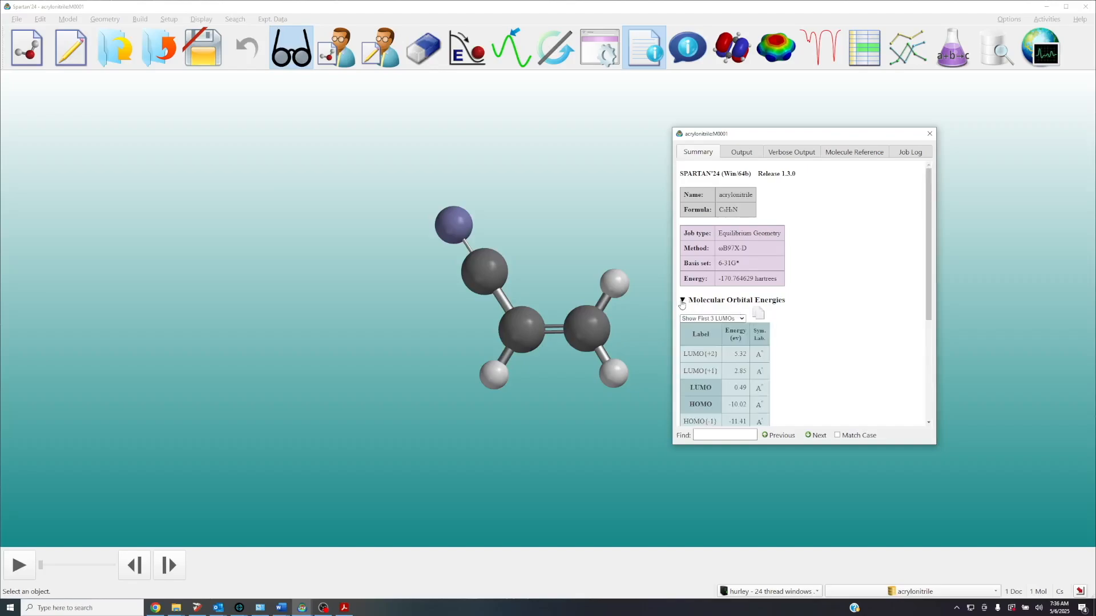
{"action": "left_click", "coordinate": [682, 300]}
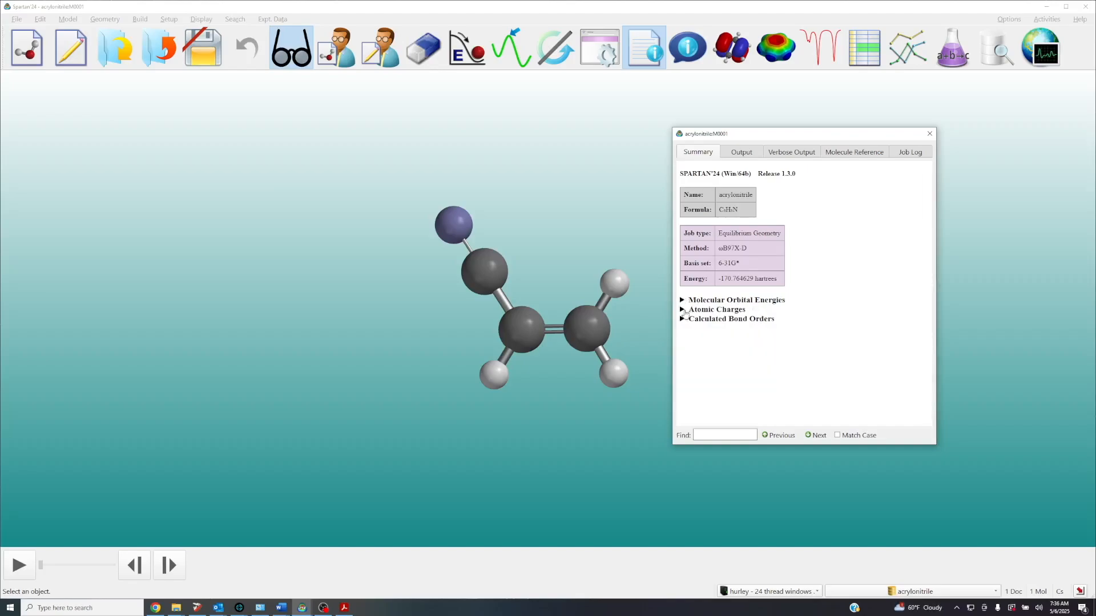
{"action": "left_click", "coordinate": [683, 310]}
{"action": "left_click", "coordinate": [683, 309]}
{"action": "left_click", "coordinate": [683, 321]}
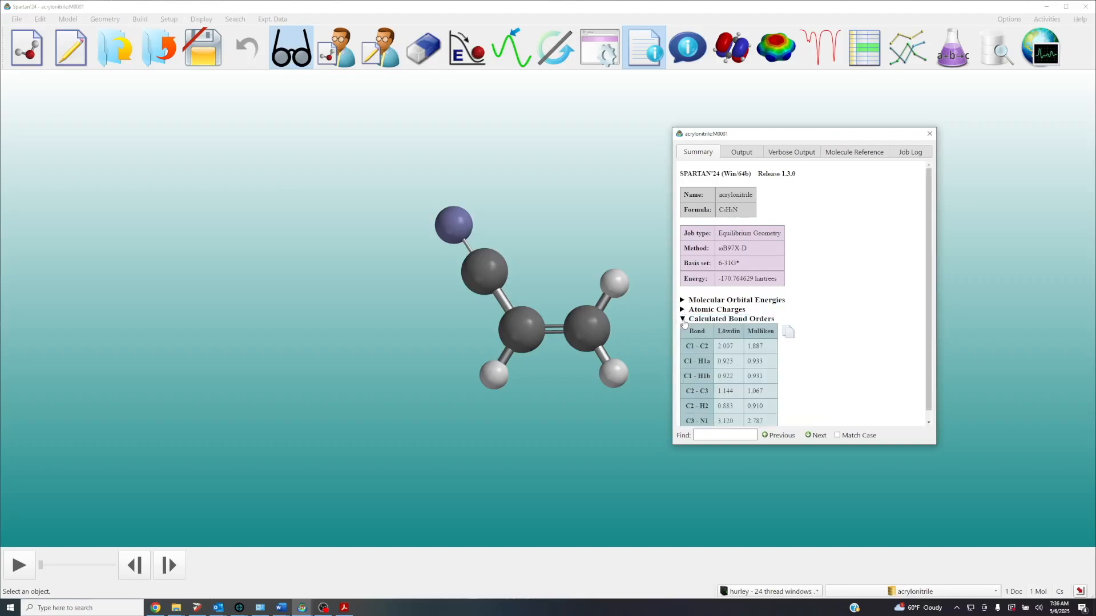
{"action": "left_click", "coordinate": [683, 320]}
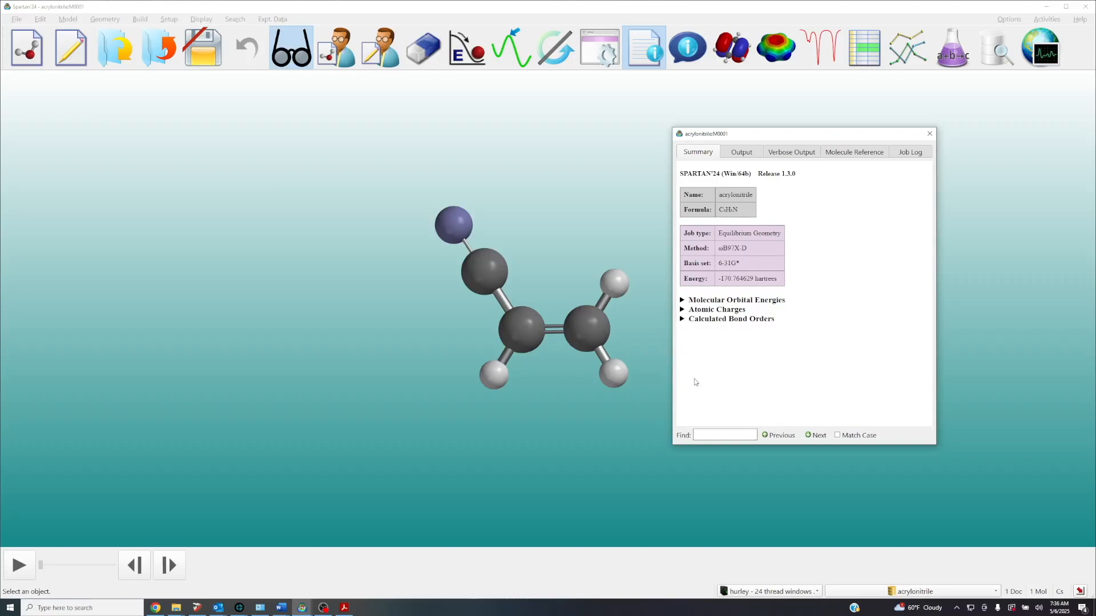
Examine the job type, method and parallel thread lines in the full text output, recheck the summary, and close the output window
{"action": "left_click", "coordinate": [742, 152]}
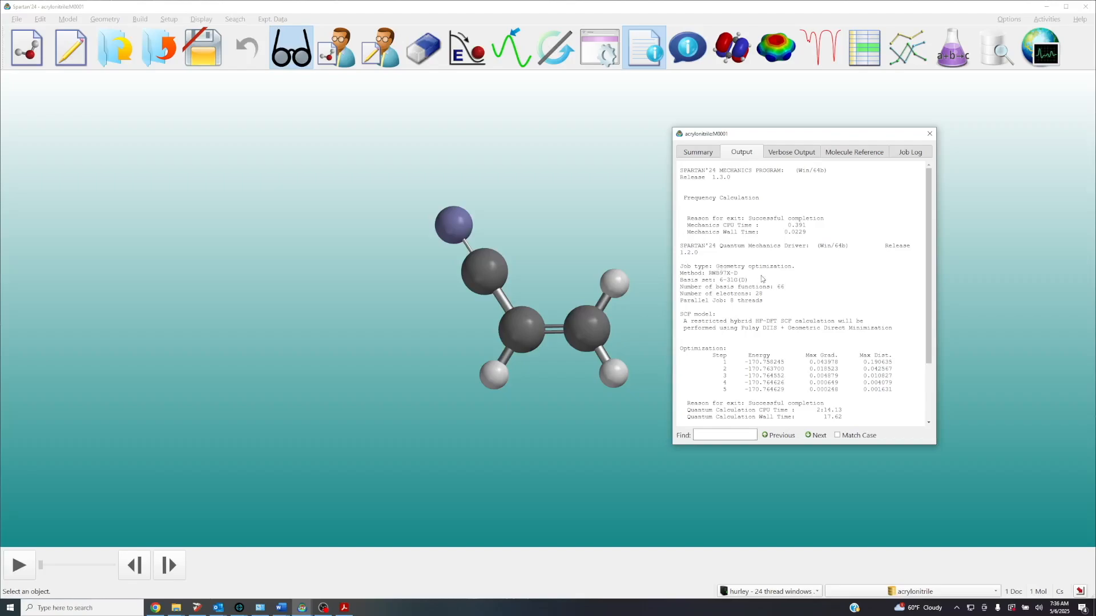
{"action": "scroll", "coordinate": [762, 279], "scroll_direction": "down", "scroll_amount": 3}
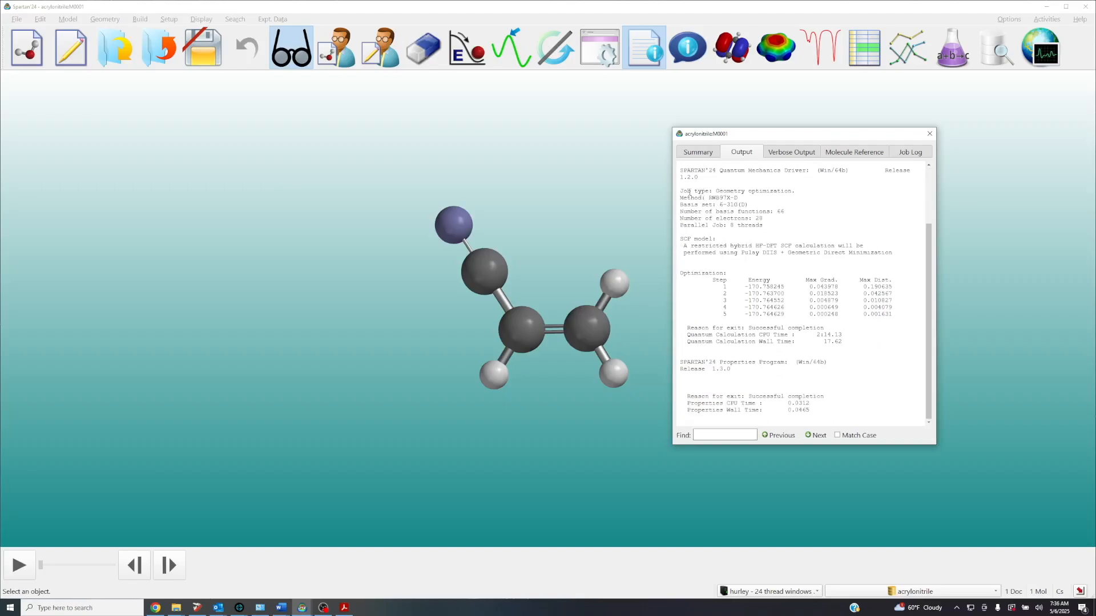
{"action": "left_click_drag", "start_coordinate": [681, 190], "coordinate": [801, 211]}
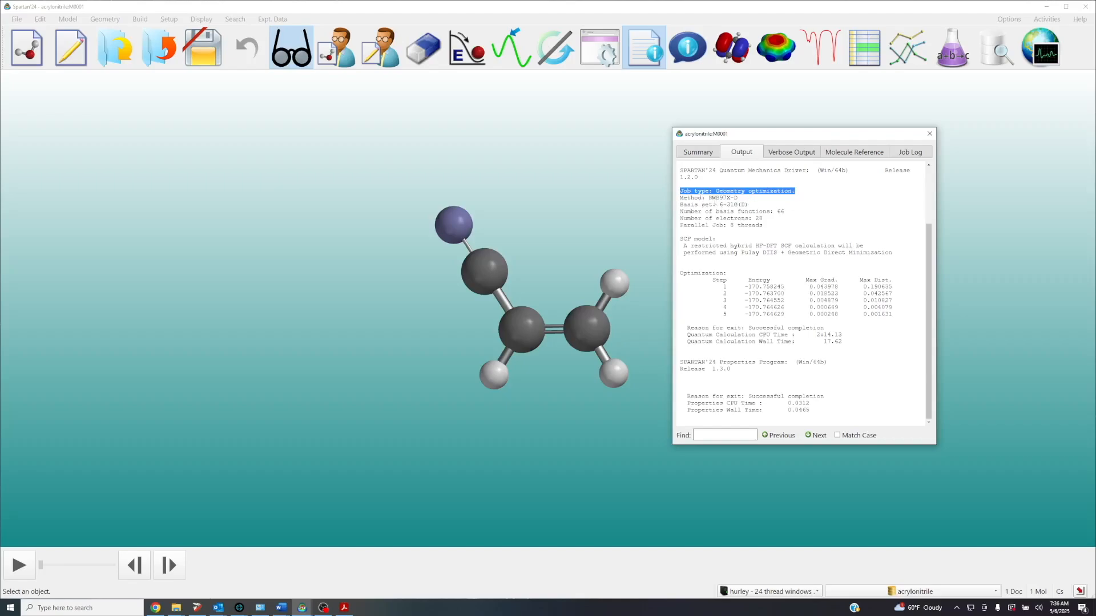
{"action": "left_click_drag", "start_coordinate": [713, 197], "coordinate": [746, 203]}
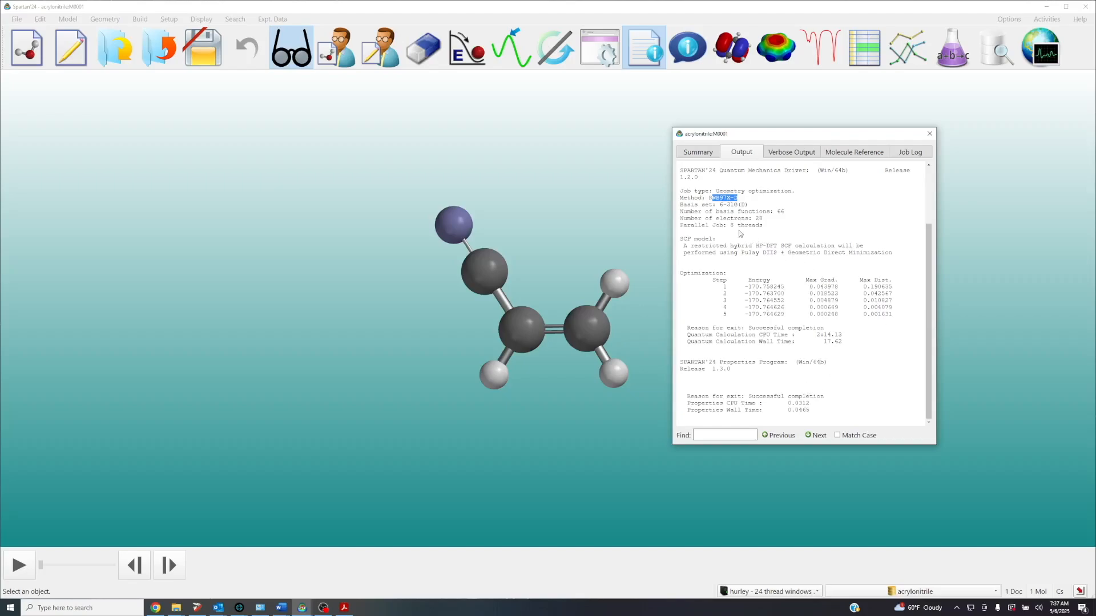
{"action": "left_click", "coordinate": [721, 227]}
{"action": "left_click_drag", "start_coordinate": [763, 227], "coordinate": [711, 227]}
{"action": "left_click", "coordinate": [703, 229]}
{"action": "triple_click", "coordinate": [679, 227]}
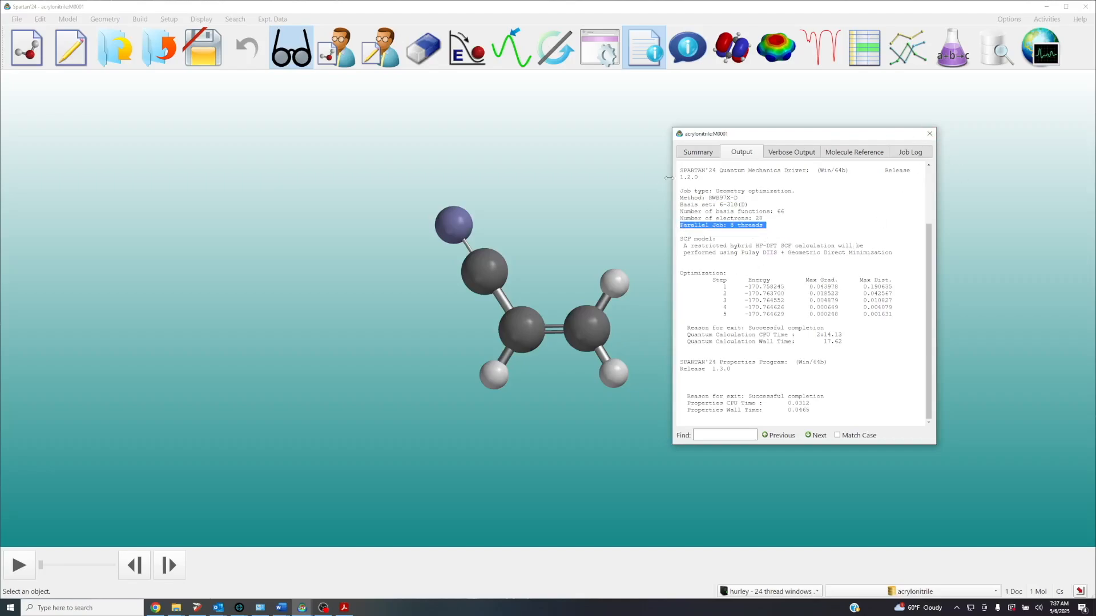
{"action": "left_click", "coordinate": [693, 152]}
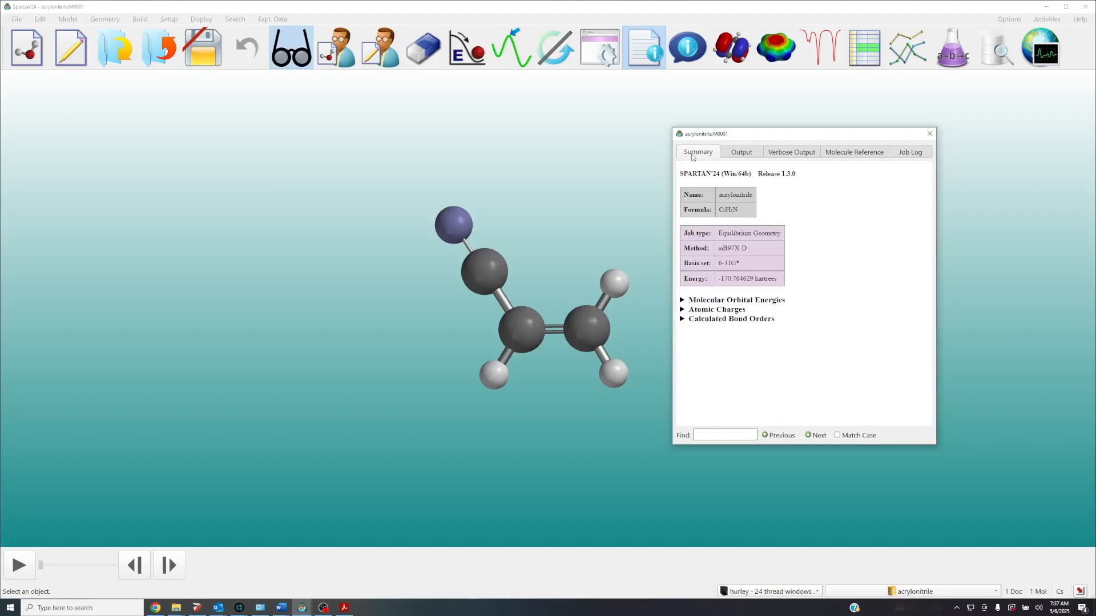
{"action": "left_click", "coordinate": [740, 155]}
{"action": "left_click", "coordinate": [930, 133]}
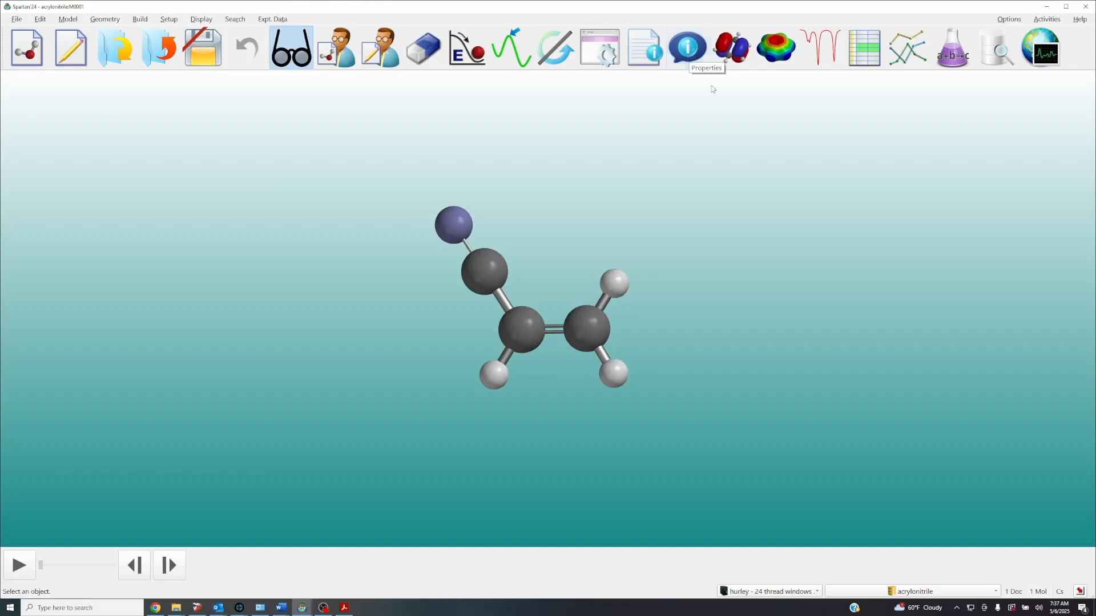
Open the properties of acrylonitrile on the general molecule page and place the window nearer the molecule
{"action": "right_click", "coordinate": [727, 157]}
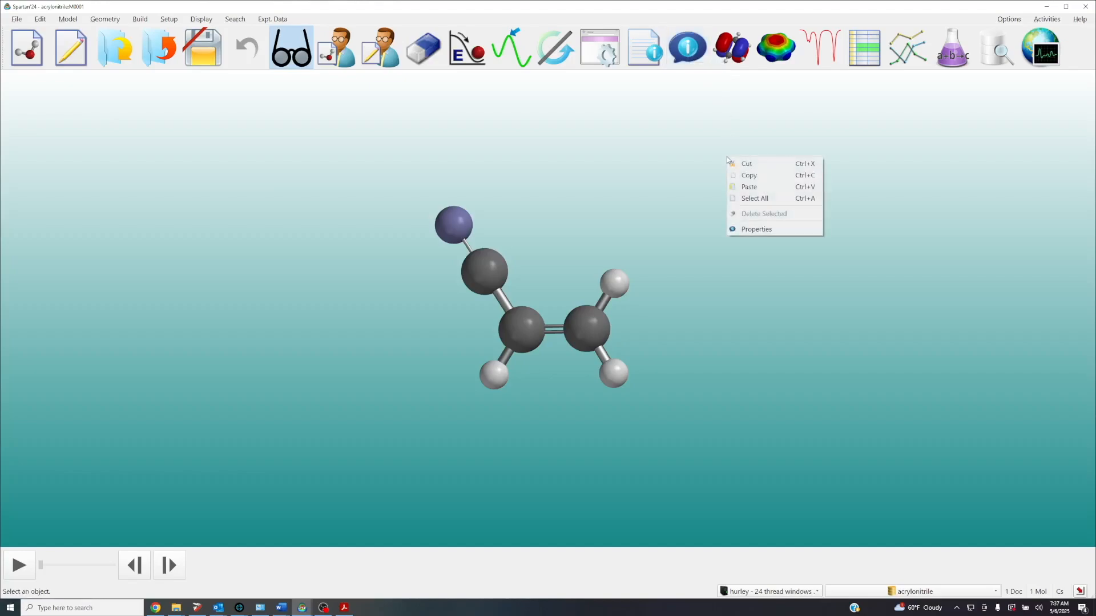
{"action": "left_click", "coordinate": [778, 229]}
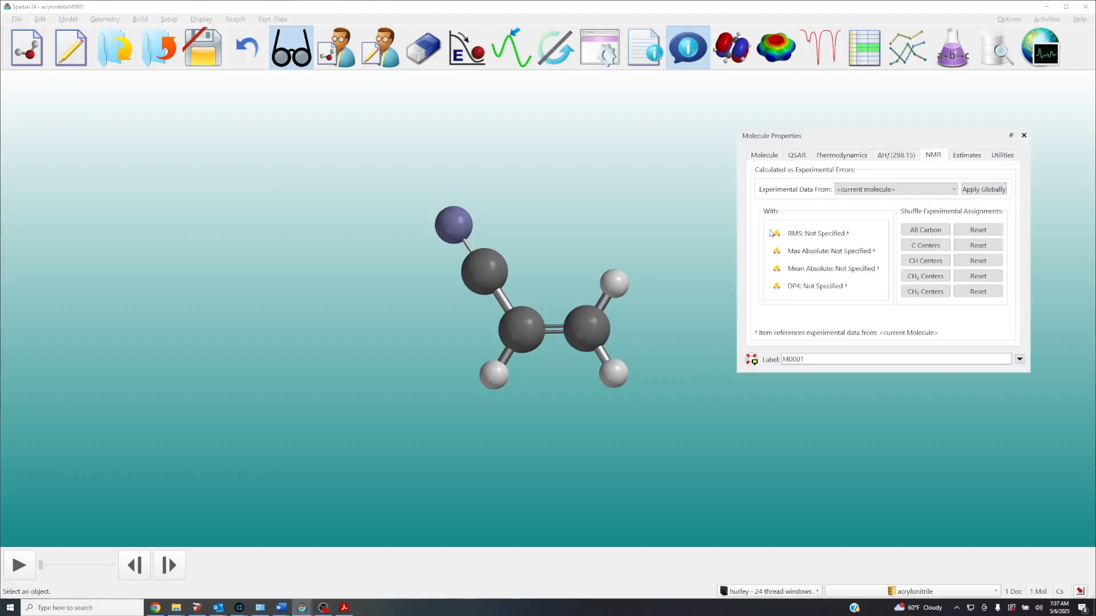
{"action": "left_click", "coordinate": [764, 156]}
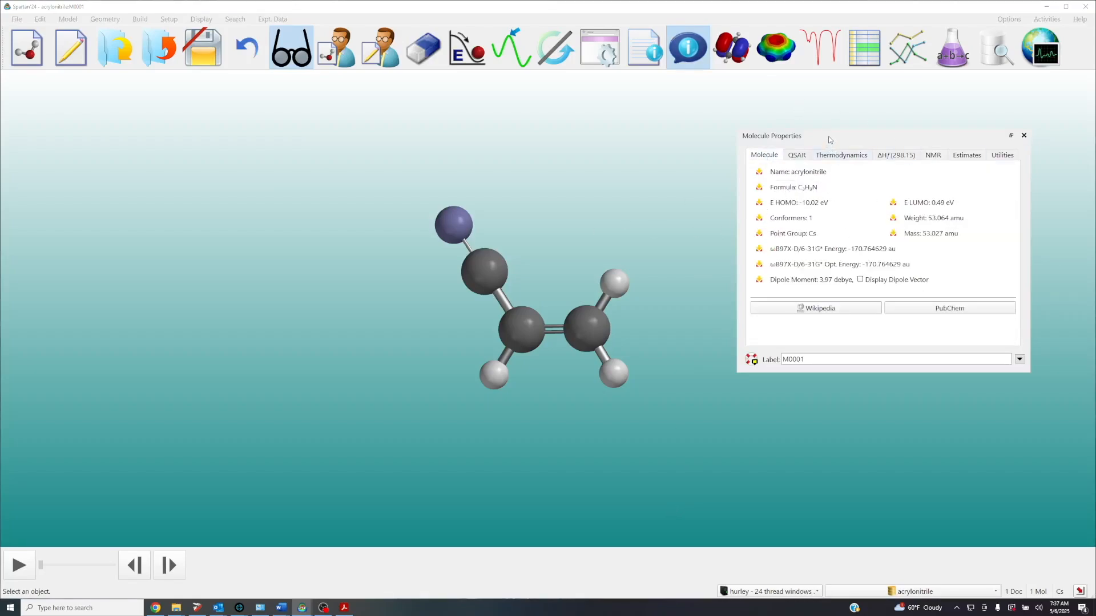
{"action": "left_click_drag", "start_coordinate": [828, 137], "coordinate": [746, 158]}
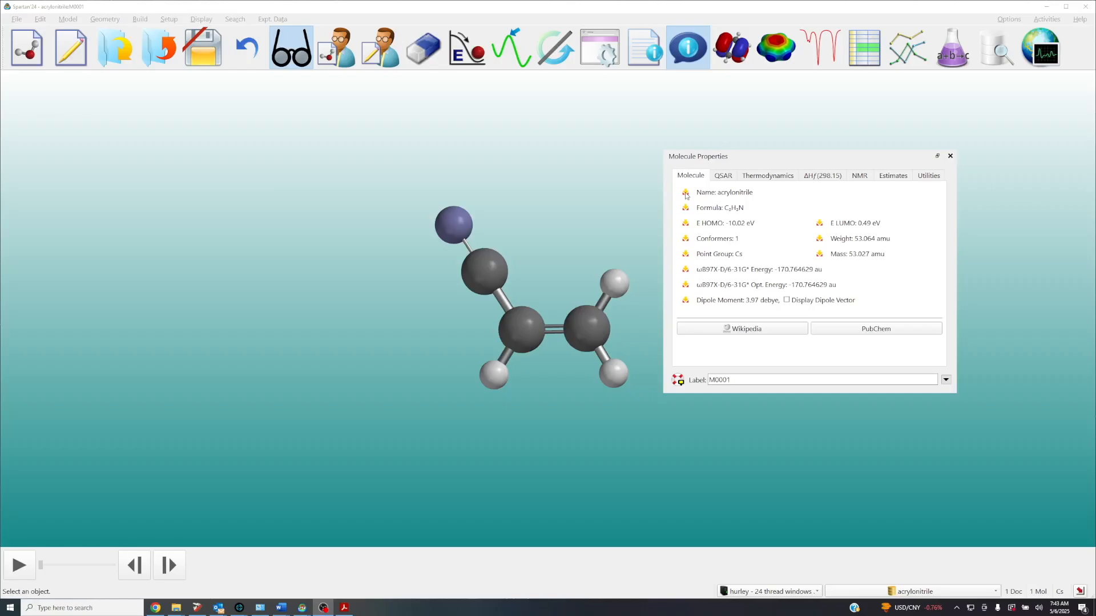
Post the molecule's name, HOMO and LUMO energies, optimized energy and dipole to the spreadsheet, then check the widened spreadsheet and close it
{"action": "left_click", "coordinate": [685, 195]}
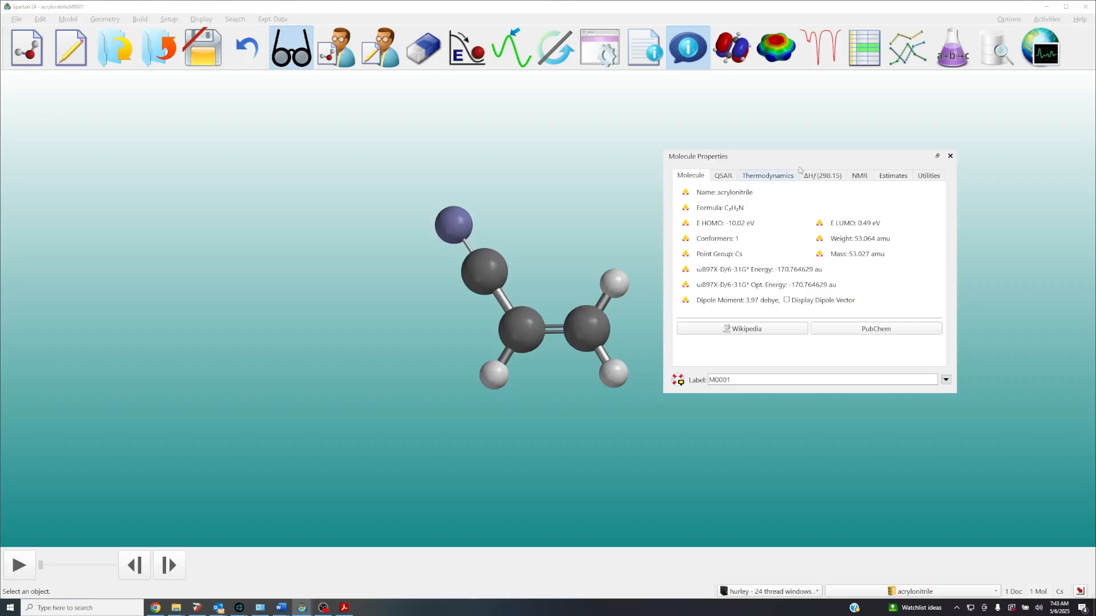
{"action": "left_click", "coordinate": [864, 49]}
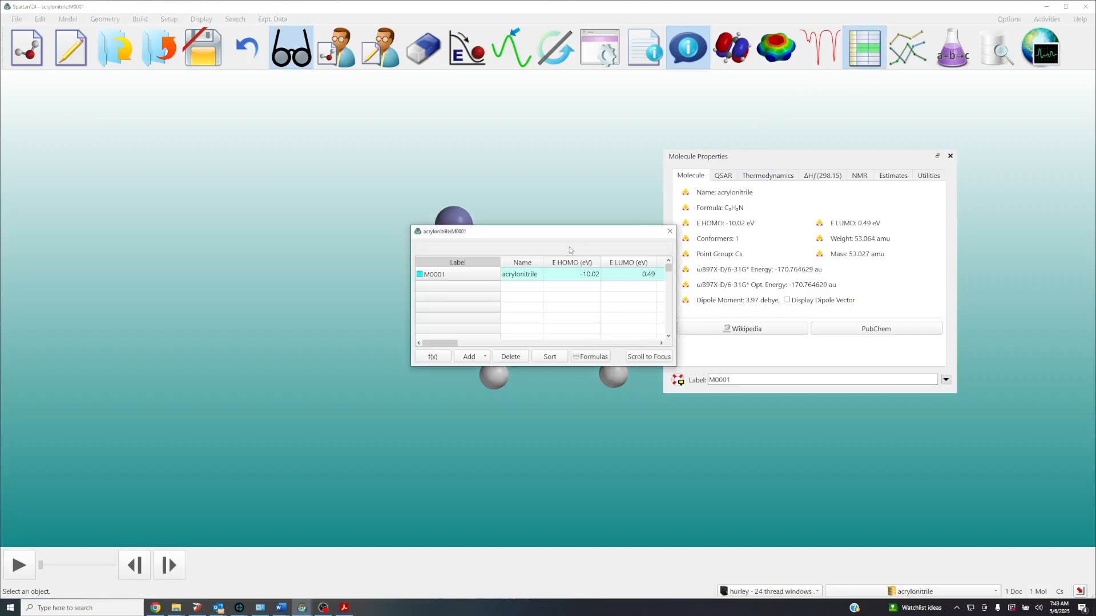
{"action": "left_click_drag", "start_coordinate": [690, 300], "coordinate": [829, 302]}
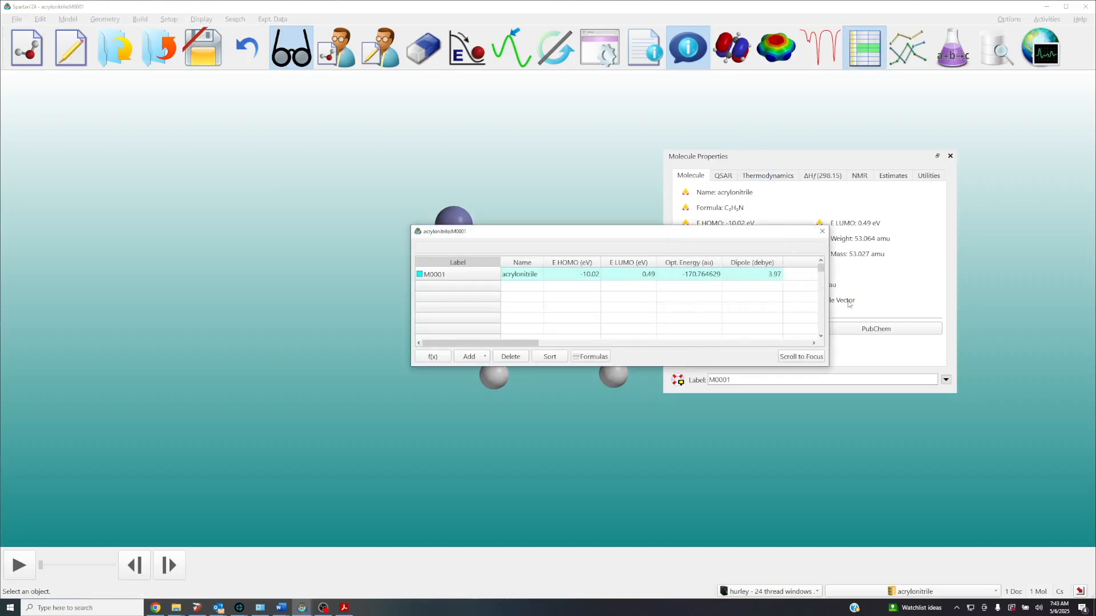
{"action": "left_click", "coordinate": [823, 231]}
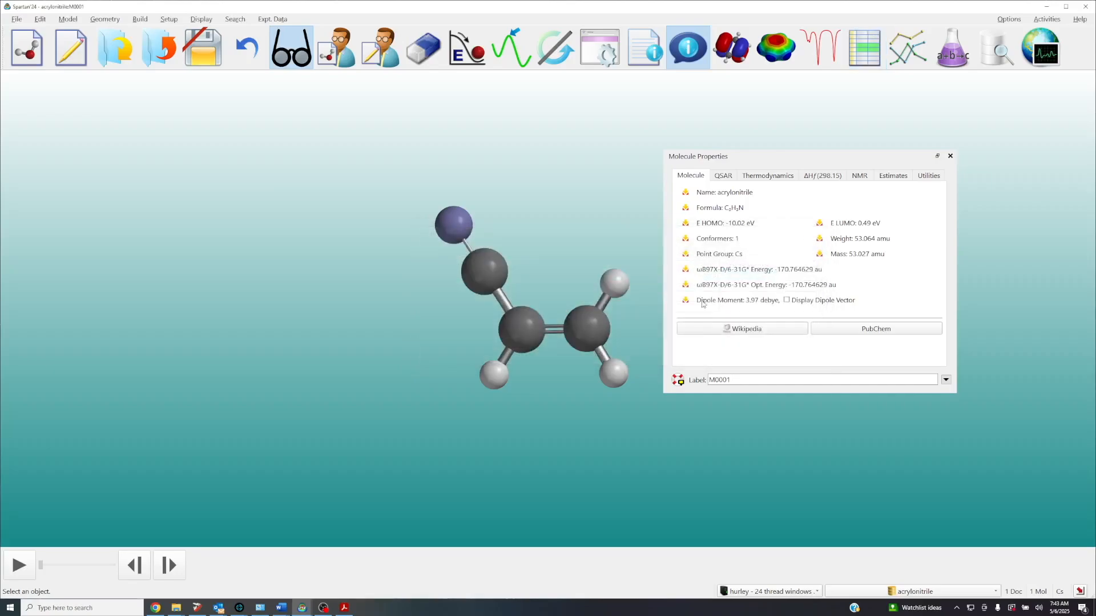
Display the dipole vector on acrylonitrile and render the molecule as a Tube model
{"action": "left_click", "coordinate": [787, 300]}
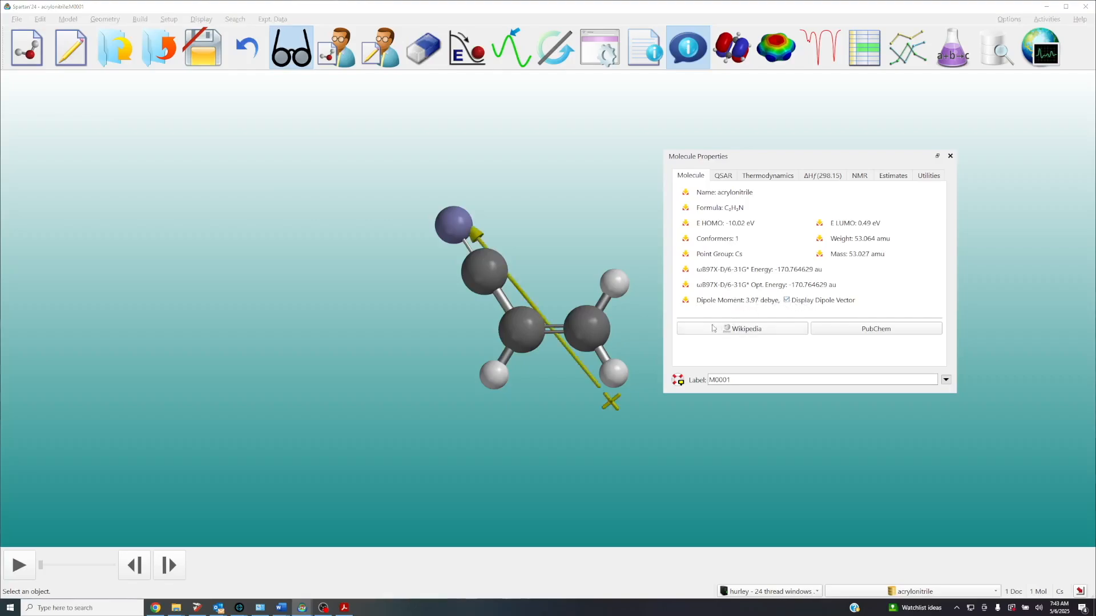
{"action": "left_click", "coordinate": [105, 20]}
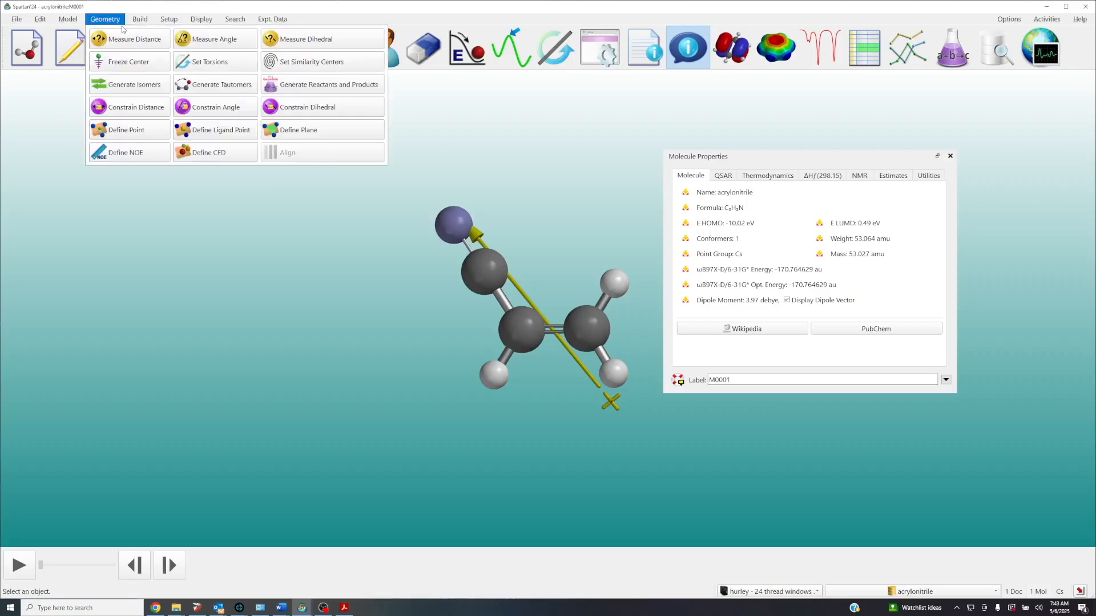
{"action": "mouse_move", "coordinate": [68, 19]}
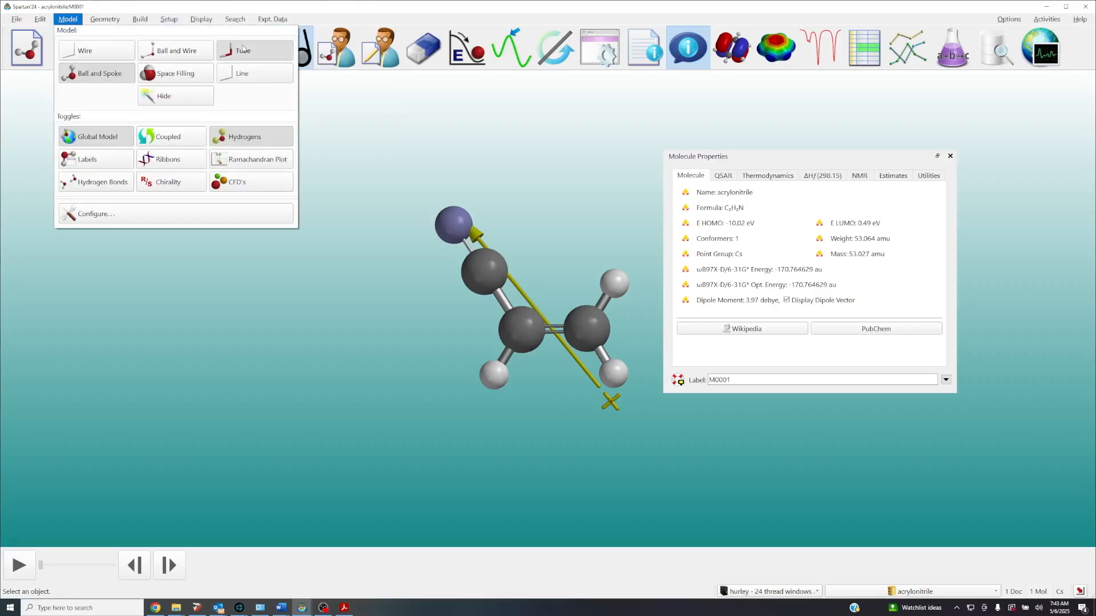
{"action": "left_click", "coordinate": [262, 52]}
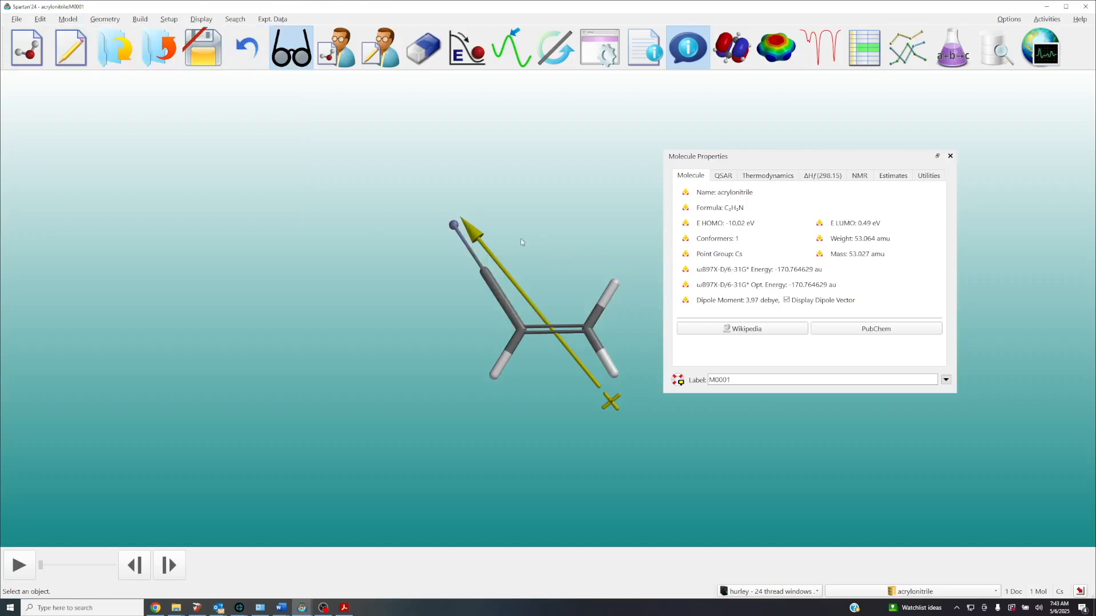
Hide the dipole vector and return acrylonitrile to the Ball and Spoke model
{"action": "left_click", "coordinate": [786, 300]}
{"action": "left_click", "coordinate": [787, 300]}
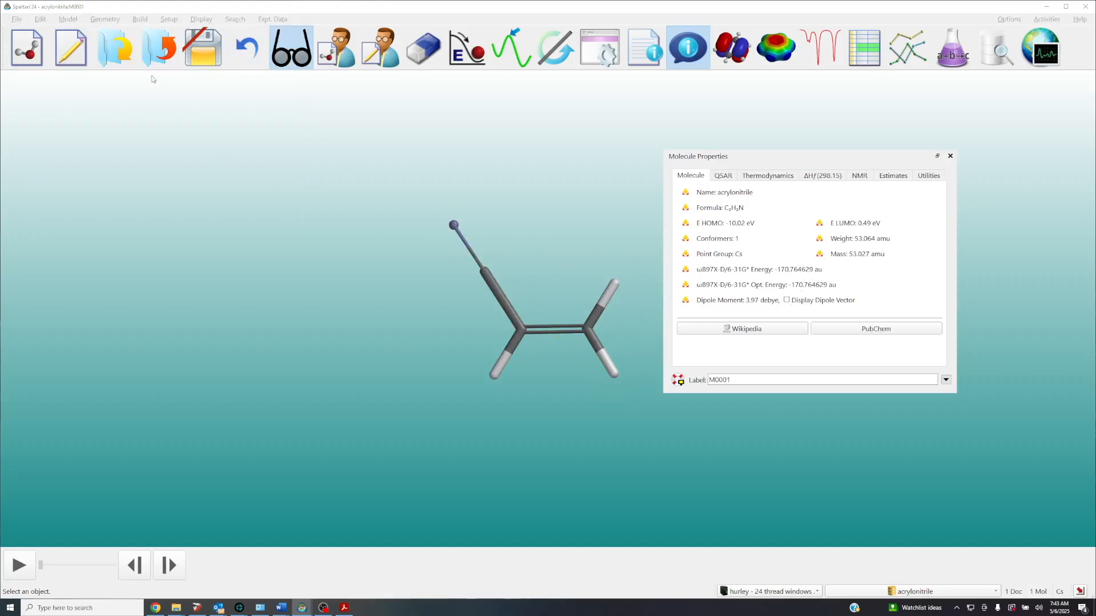
{"action": "left_click", "coordinate": [102, 19]}
{"action": "mouse_move", "coordinate": [76, 21]}
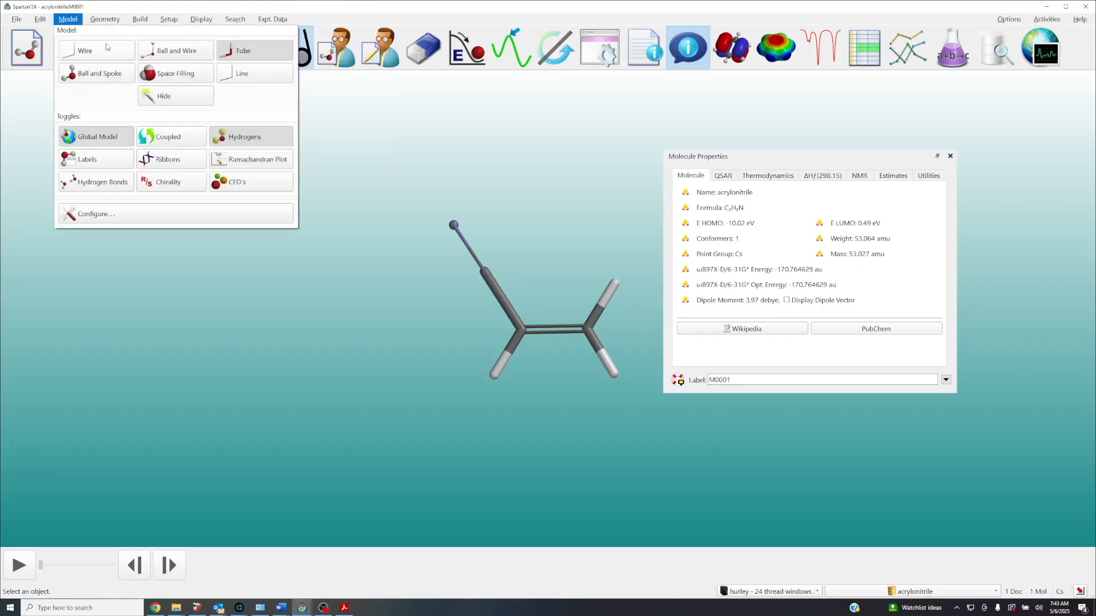
{"action": "left_click", "coordinate": [112, 72]}
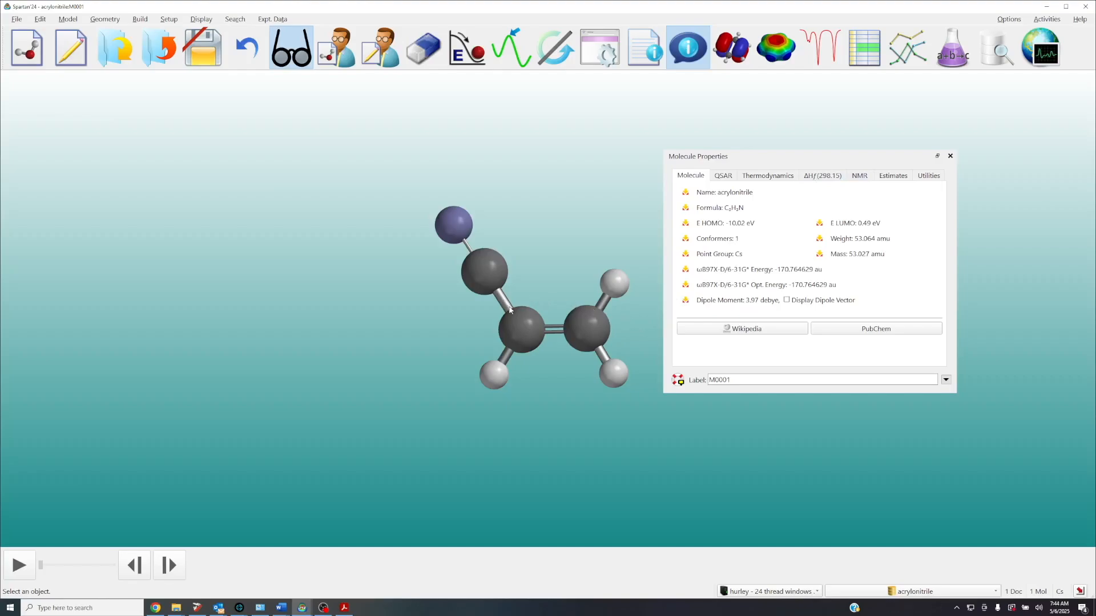
Check the atomic charges of the terminal CH2 carbon against the atomic charges table in the output summary
{"action": "left_click", "coordinate": [594, 328]}
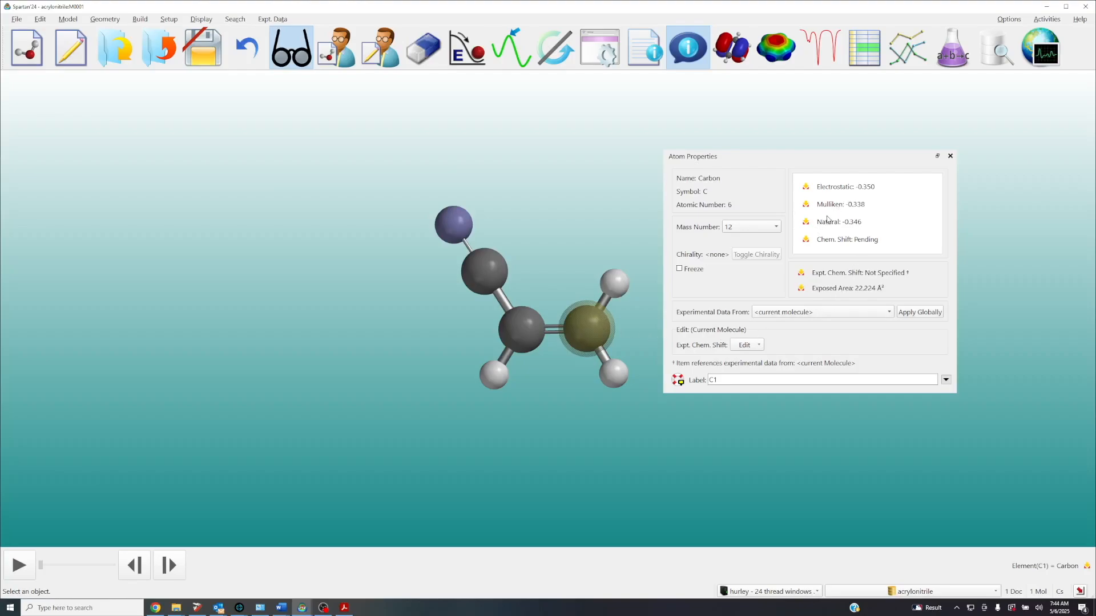
{"action": "left_click", "coordinate": [644, 48]}
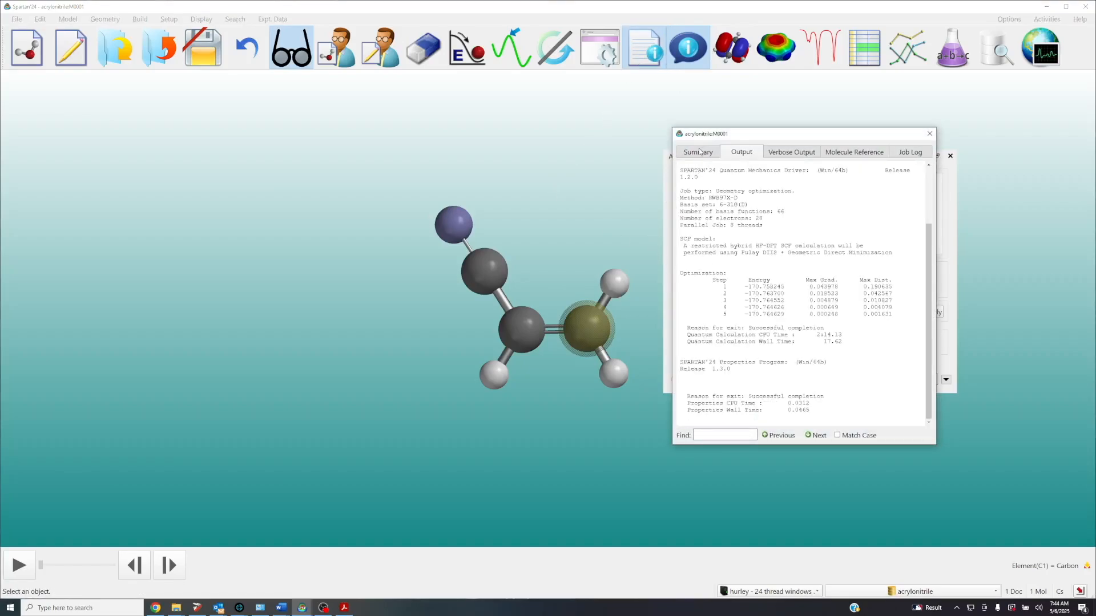
{"action": "left_click", "coordinate": [700, 152]}
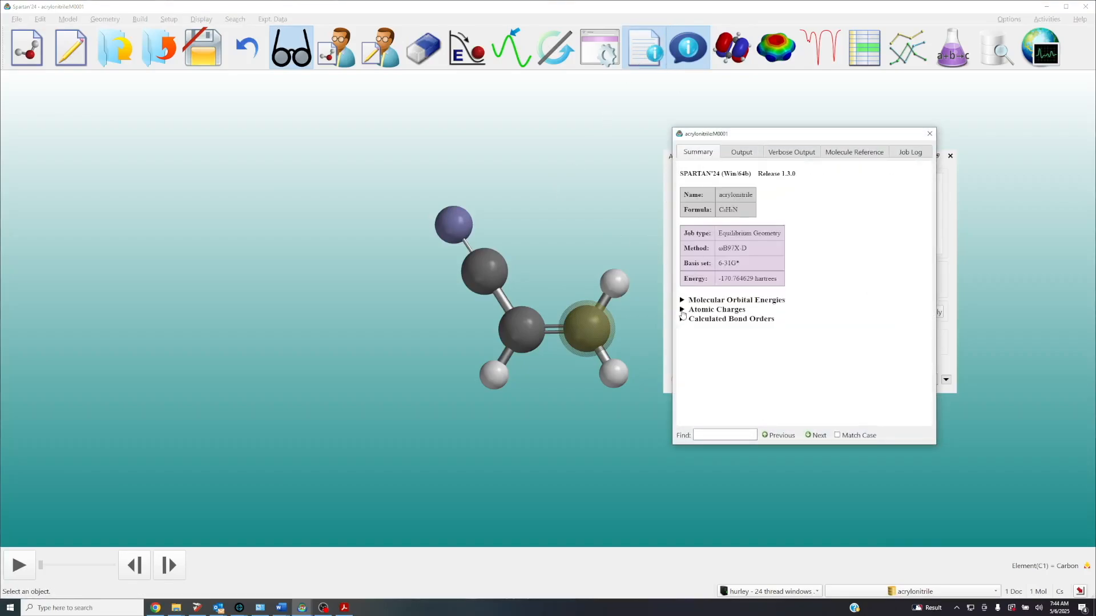
{"action": "left_click", "coordinate": [682, 311]}
{"action": "scroll", "coordinate": [733, 325], "scroll_direction": "down", "scroll_amount": 1}
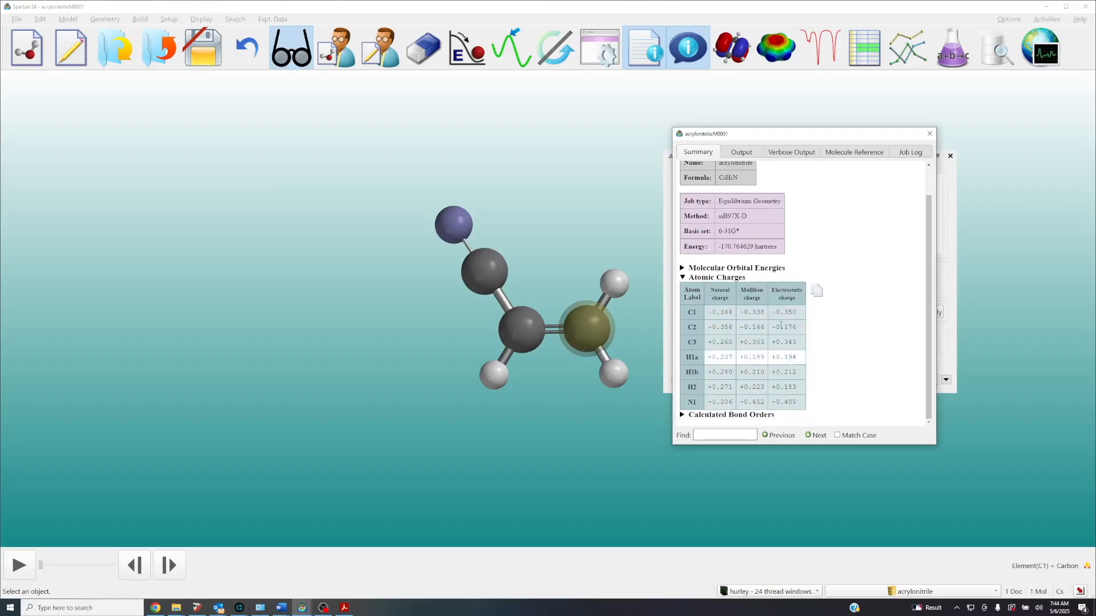
{"action": "left_click", "coordinate": [929, 134]}
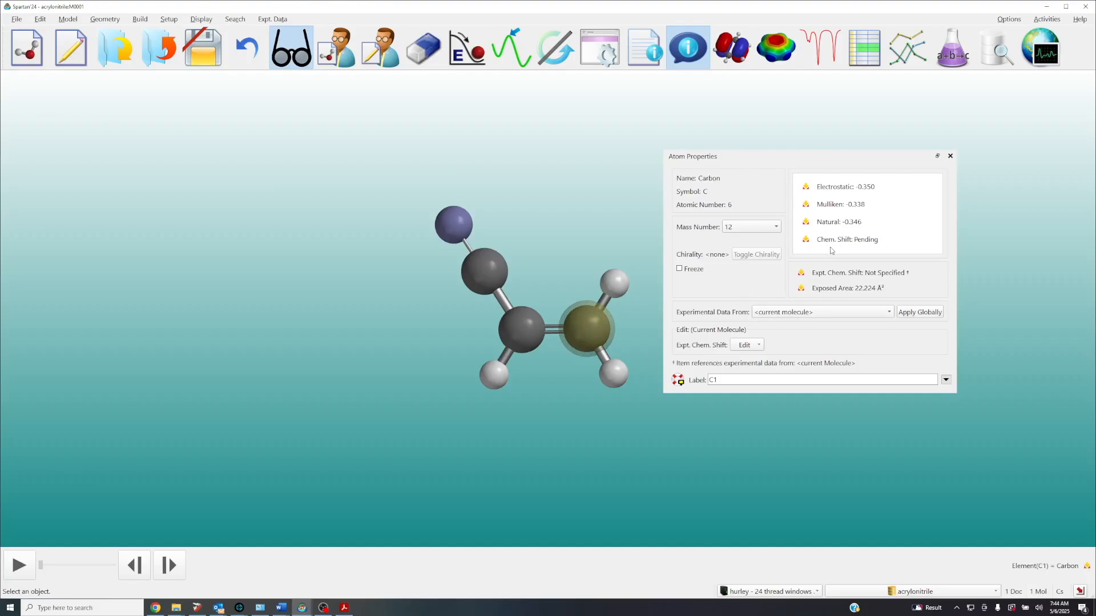
{"action": "left_click", "coordinate": [584, 331]}
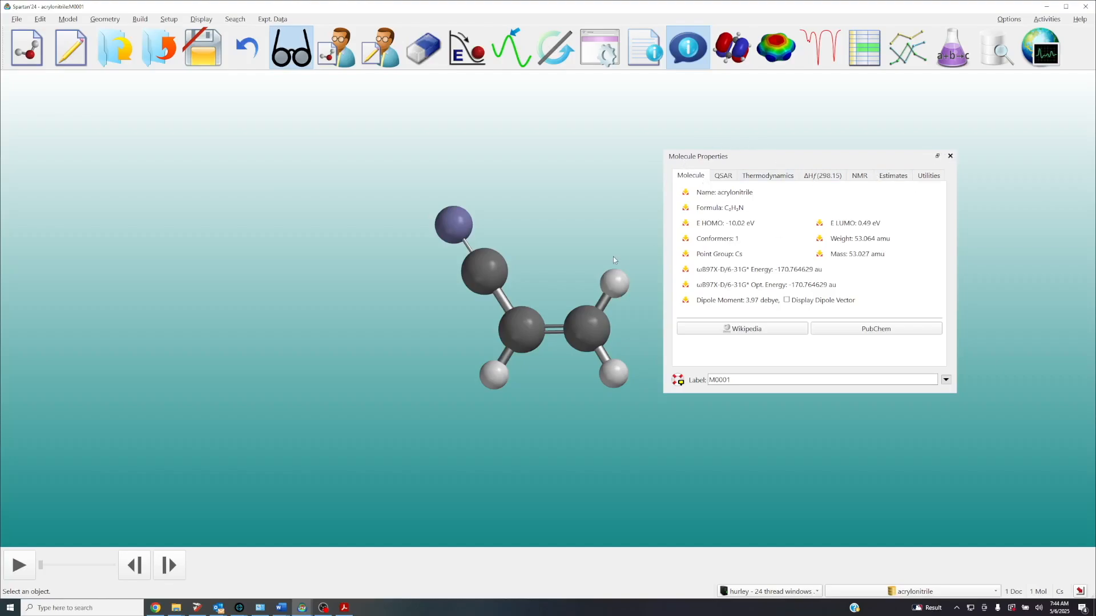
View the properties of the carbon-carbon double bond, close the properties window and deselect the bond
{"action": "left_click", "coordinate": [554, 333]}
{"action": "left_click", "coordinate": [555, 334]}
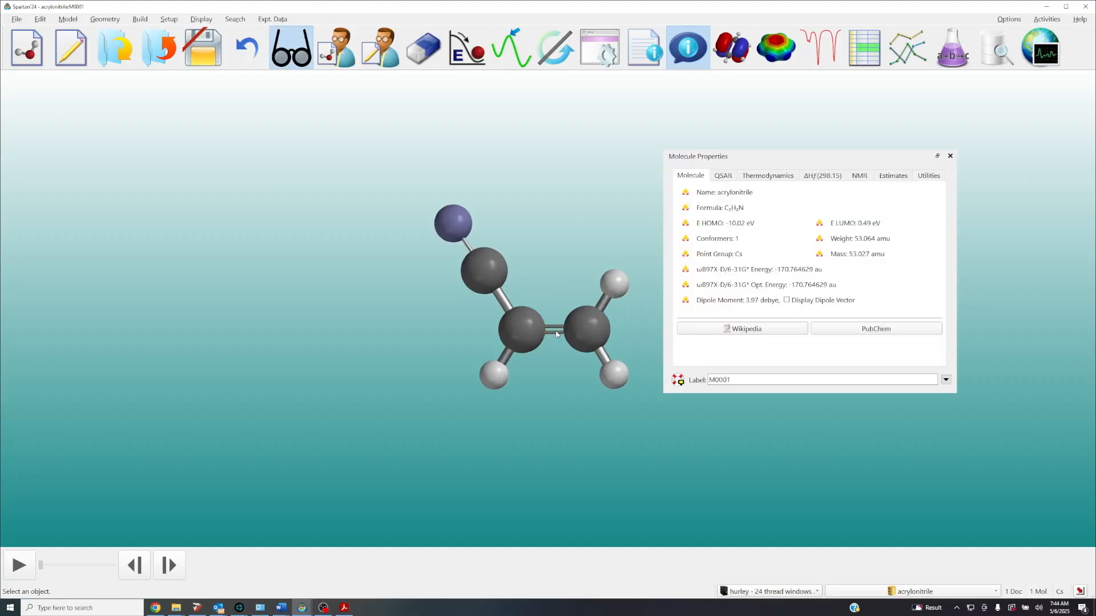
{"action": "left_click", "coordinate": [555, 334]}
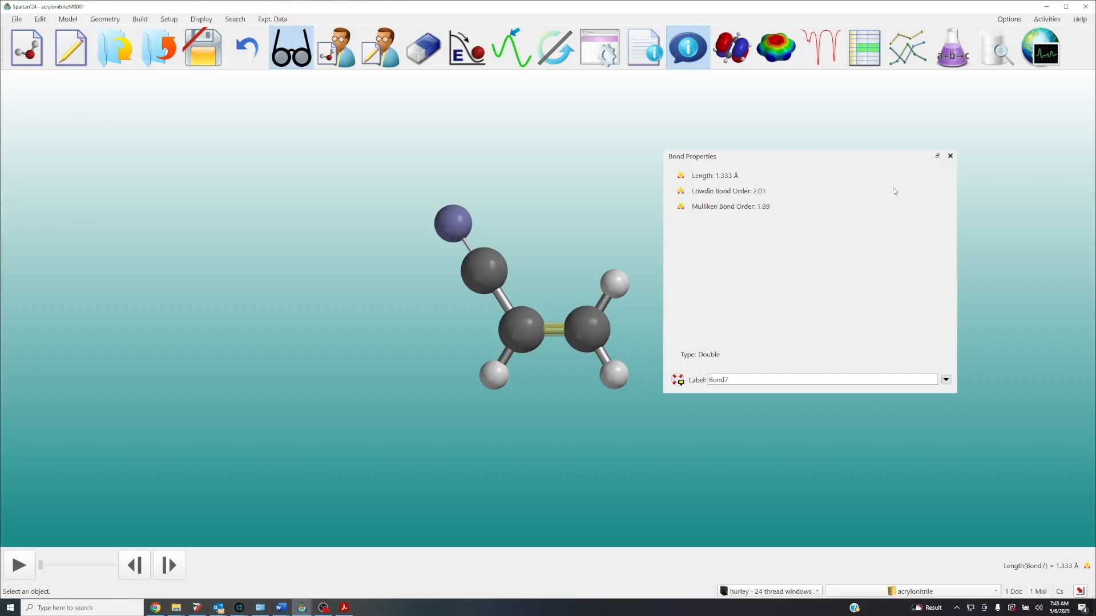
{"action": "left_click", "coordinate": [950, 157]}
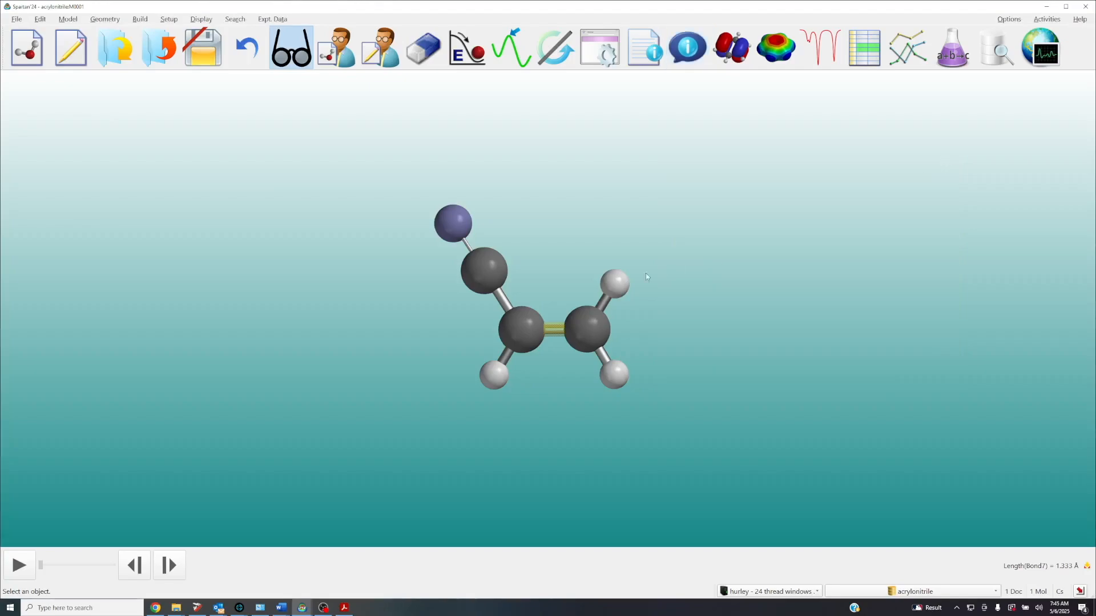
{"action": "left_click", "coordinate": [554, 336]}
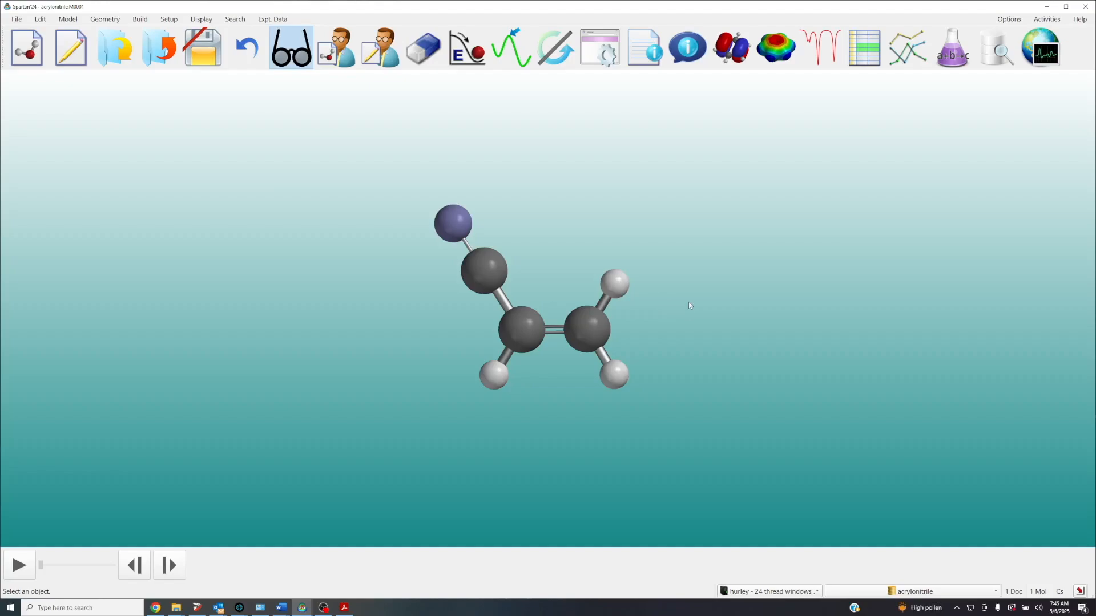
Add an electrostatic potential map surface to acrylonitrile, display it and close the surface list
{"action": "scroll", "coordinate": [689, 306], "scroll_direction": "up", "scroll_amount": 1}
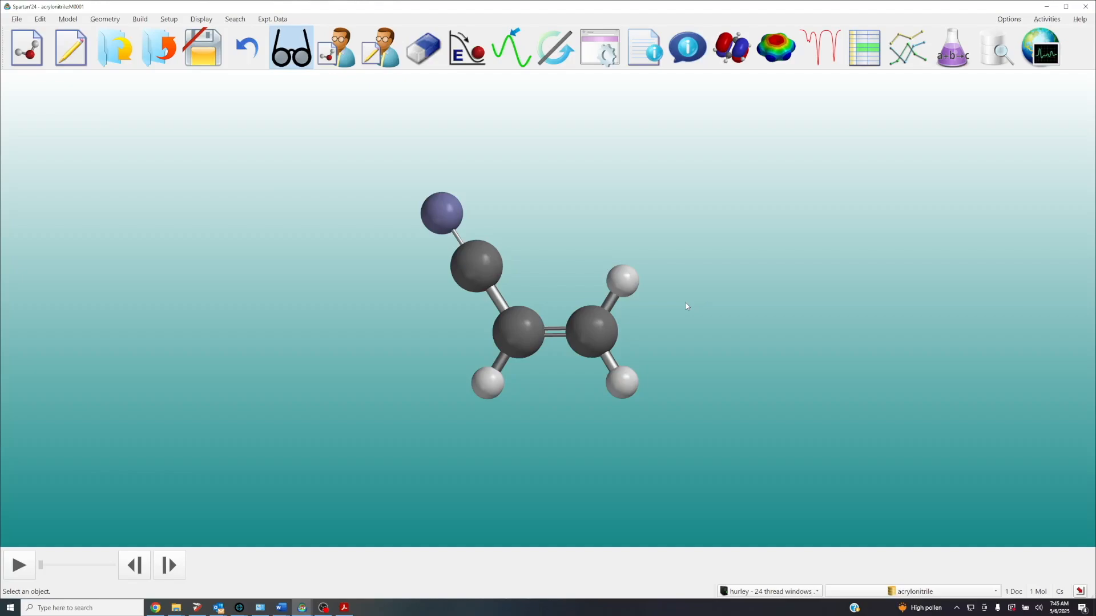
{"action": "left_click", "coordinate": [775, 54]}
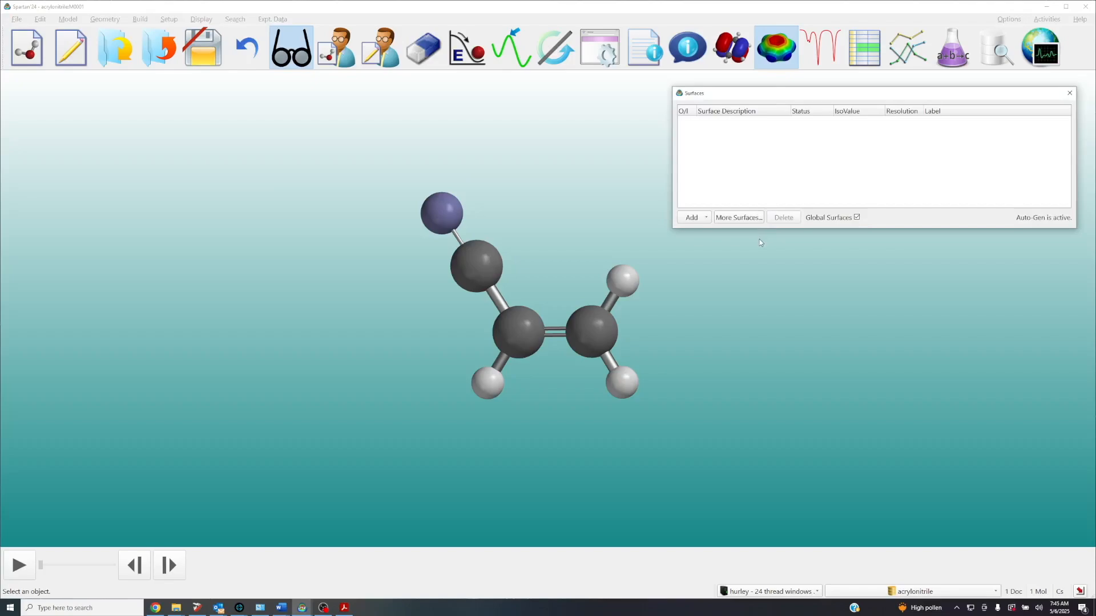
{"action": "left_click", "coordinate": [702, 219]}
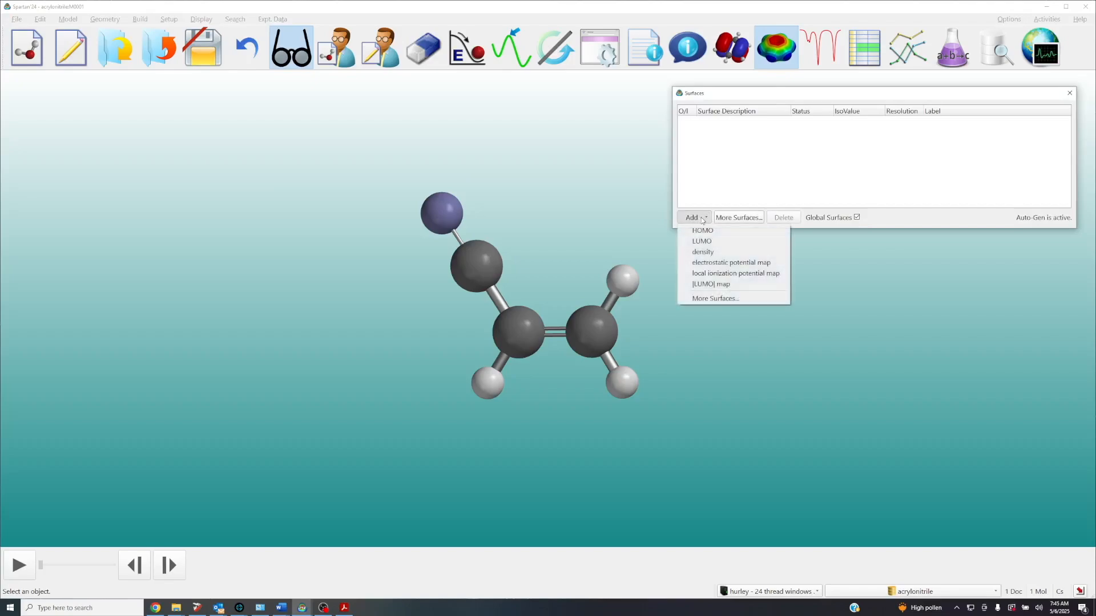
{"action": "left_click", "coordinate": [706, 262]}
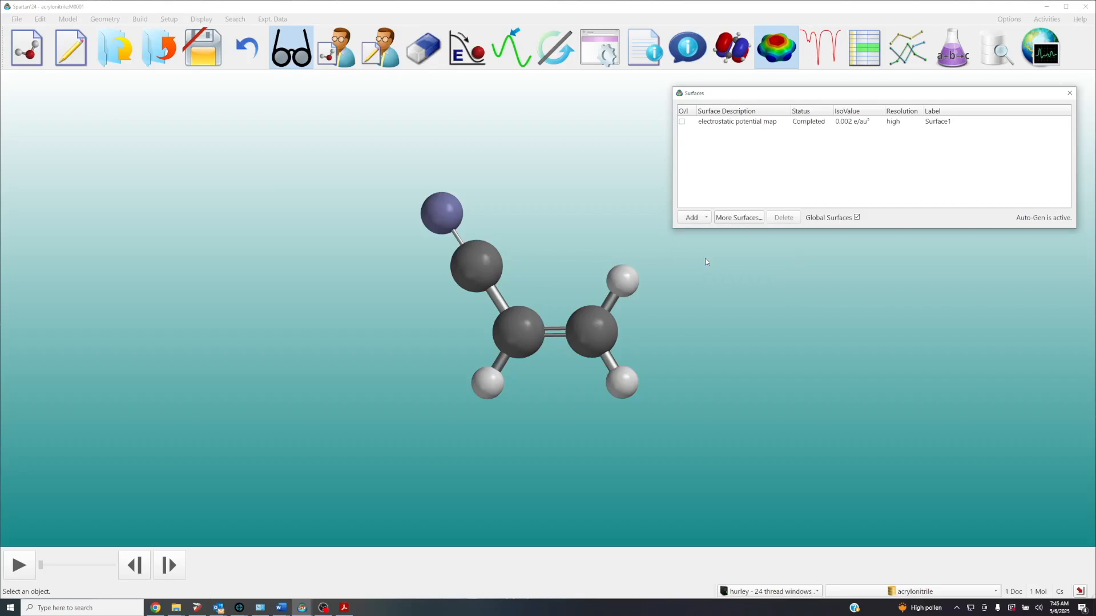
{"action": "left_click", "coordinate": [681, 122]}
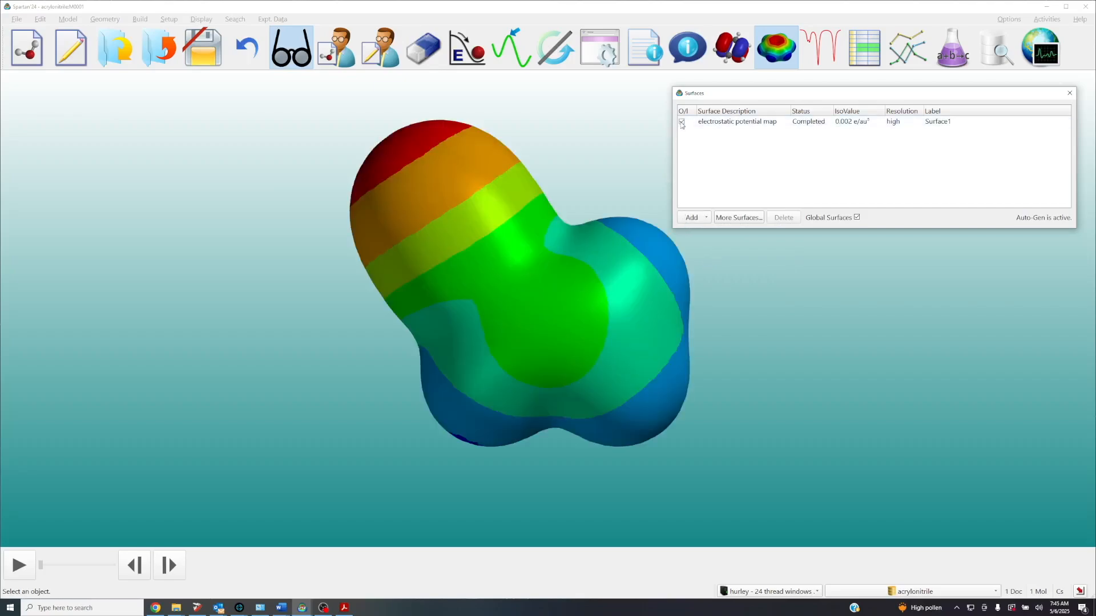
{"action": "left_click", "coordinate": [1070, 94]}
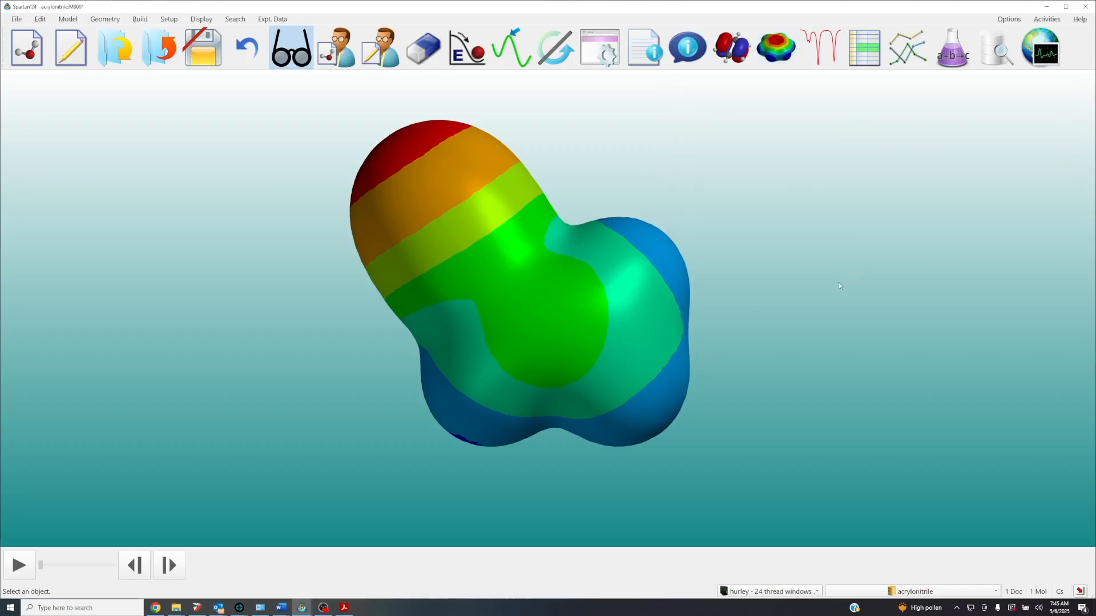
Inspect the electrostatic potential map, move it clear of the properties window and open its surface properties
{"action": "left_click_drag", "start_coordinate": [633, 358], "coordinate": [612, 366]}
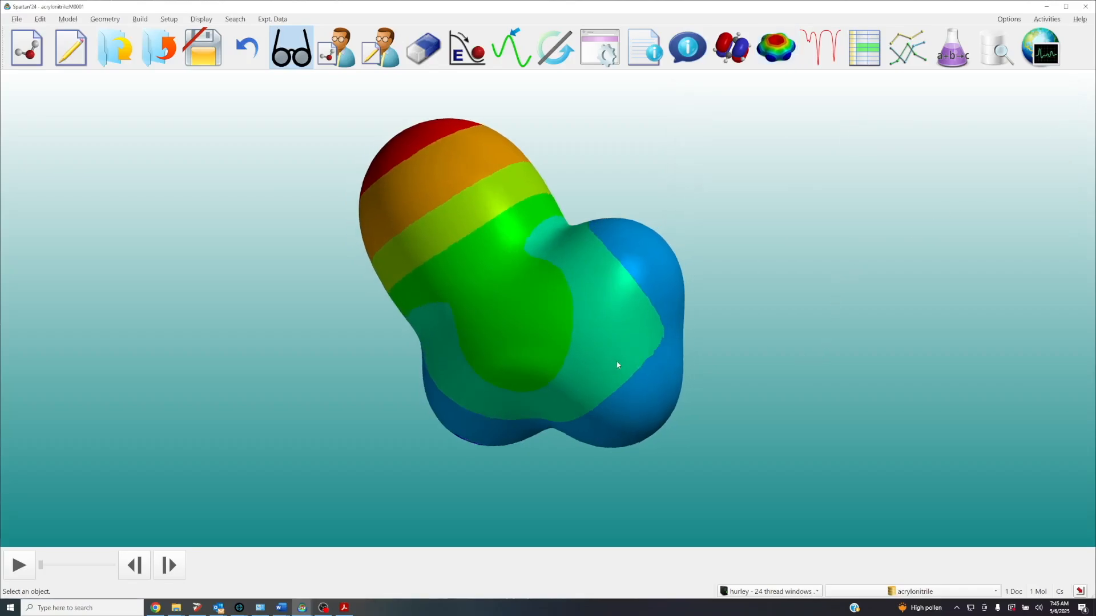
{"action": "left_click_drag", "start_coordinate": [558, 295], "coordinate": [557, 299]}
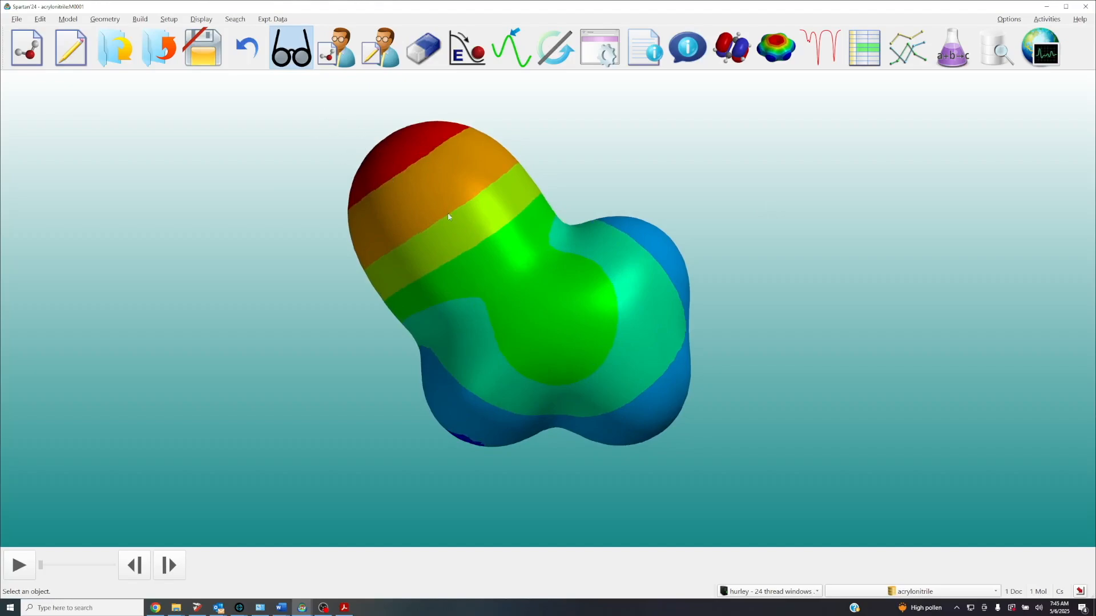
{"action": "scroll", "coordinate": [591, 323], "scroll_direction": "up", "scroll_amount": 2}
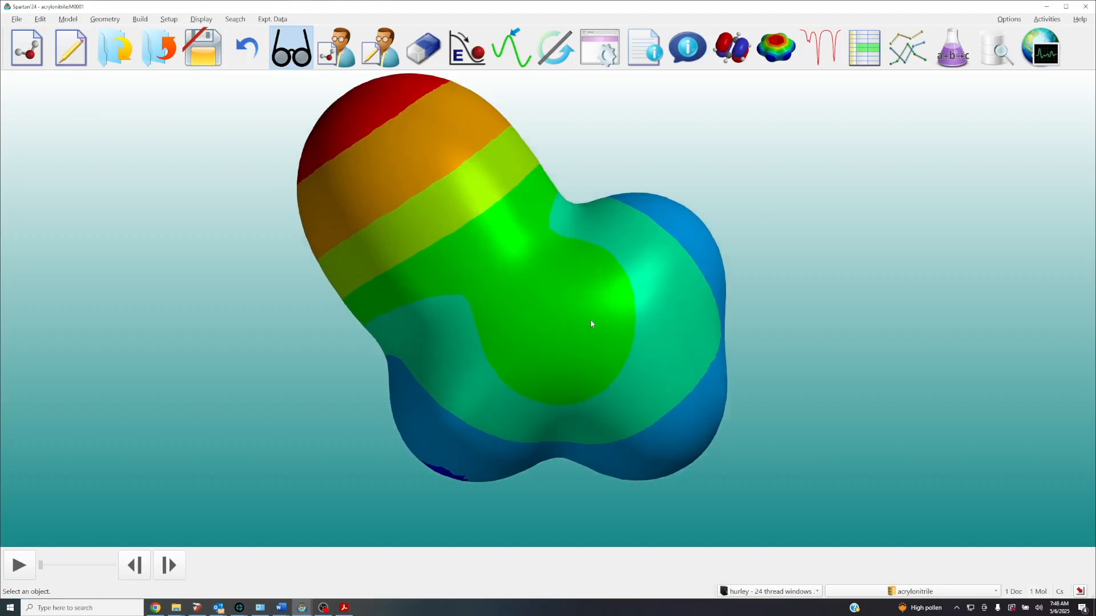
{"action": "scroll", "coordinate": [591, 323], "scroll_direction": "down", "scroll_amount": 1}
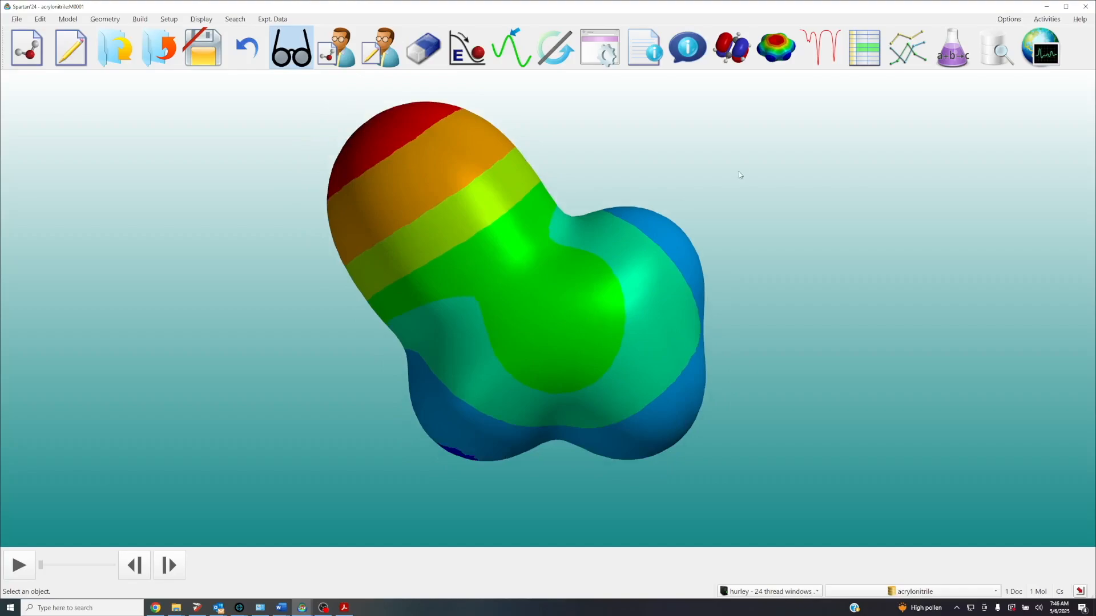
{"action": "left_click", "coordinate": [697, 54]}
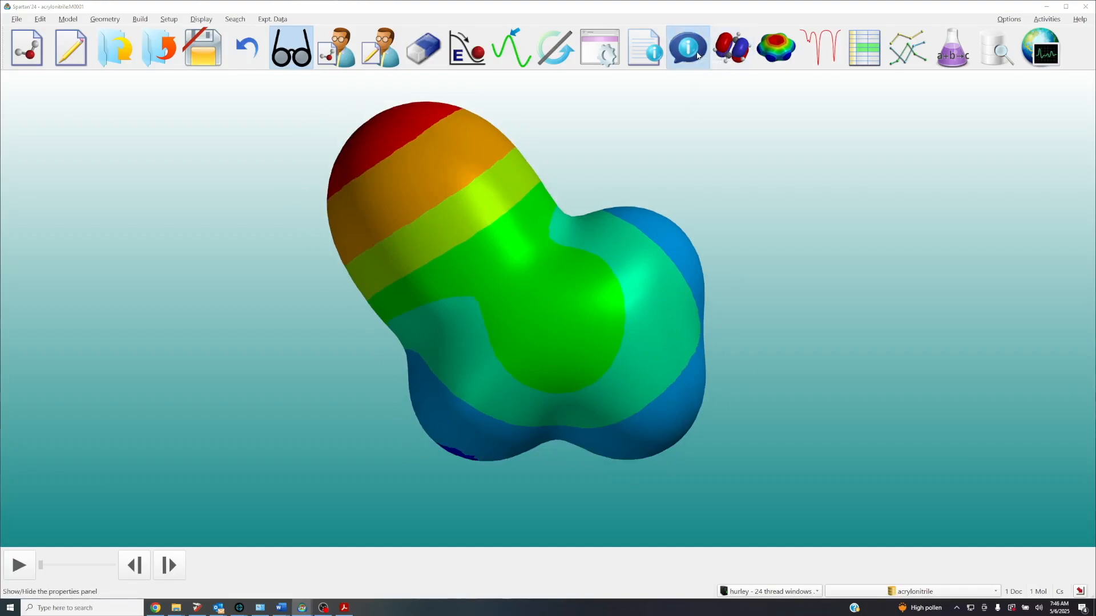
{"action": "right_click_drag", "start_coordinate": [522, 232], "coordinate": [402, 256]}
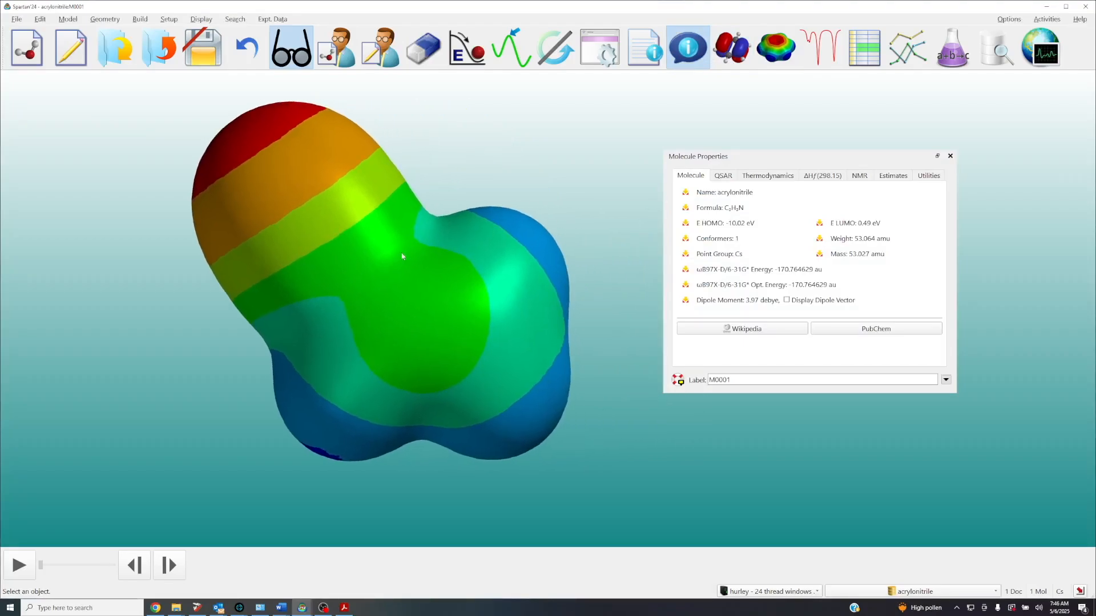
{"action": "left_click", "coordinate": [429, 285]}
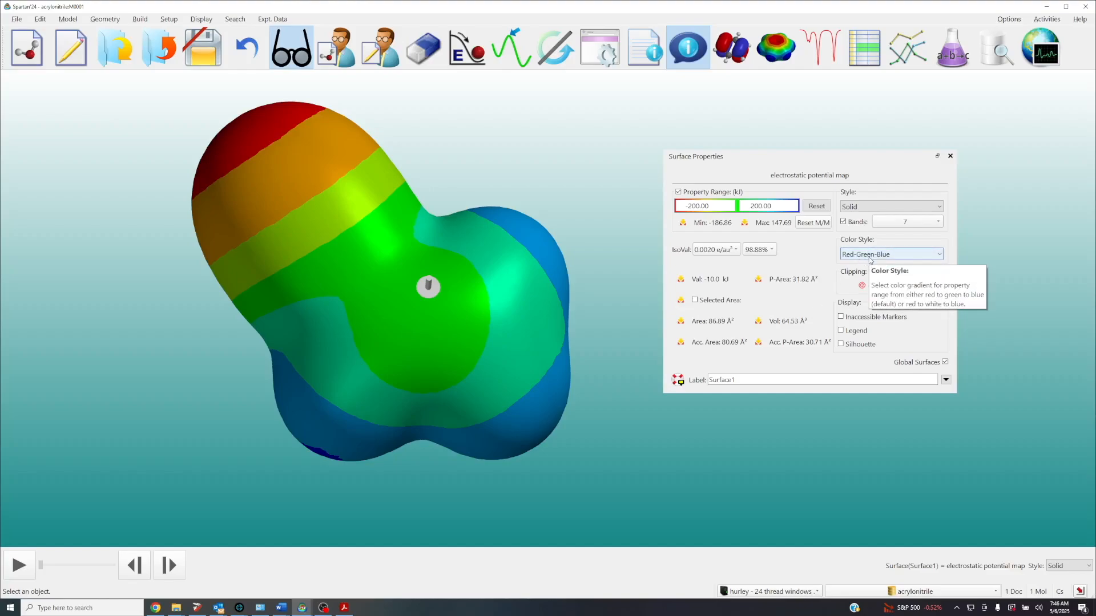
Set the electrostatic potential map's color style to Red-White-Blue, turn off its bands and close the properties
{"action": "left_click", "coordinate": [868, 258]}
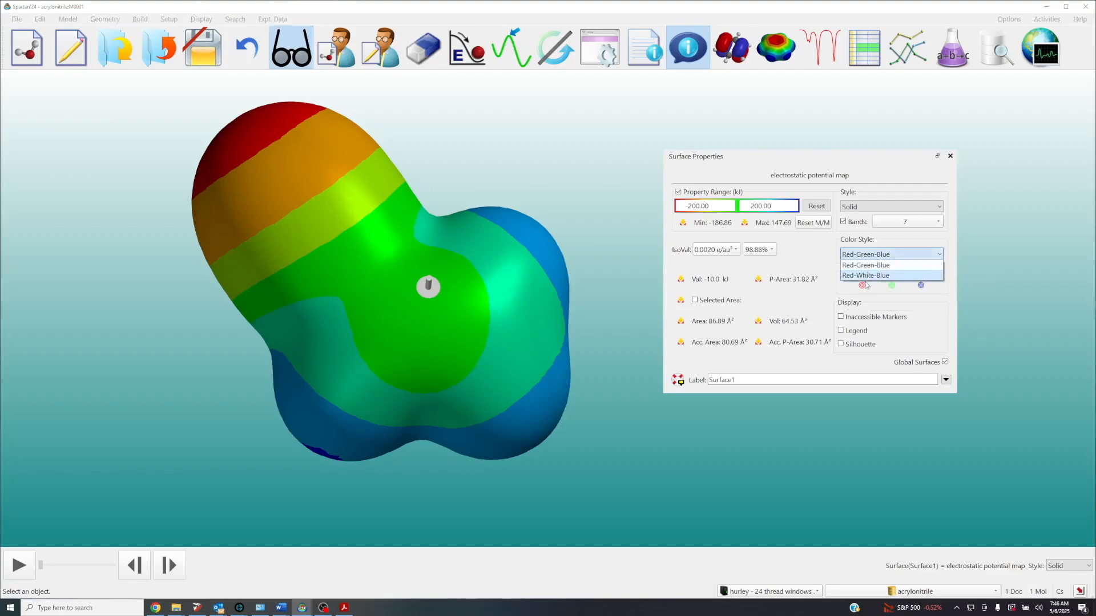
{"action": "left_click", "coordinate": [865, 275]}
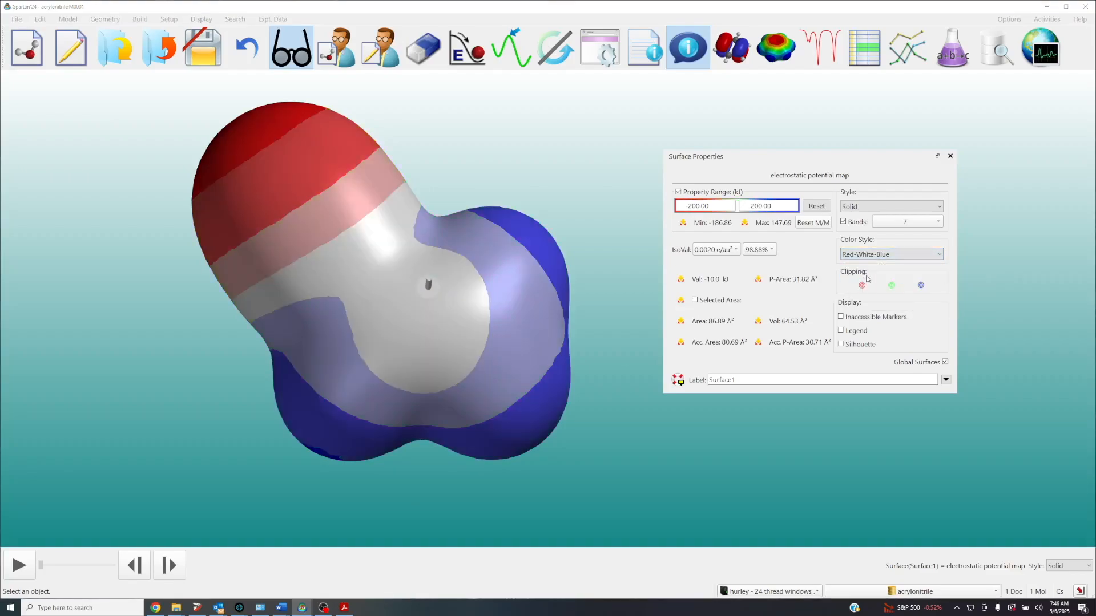
{"action": "left_click", "coordinate": [843, 222]}
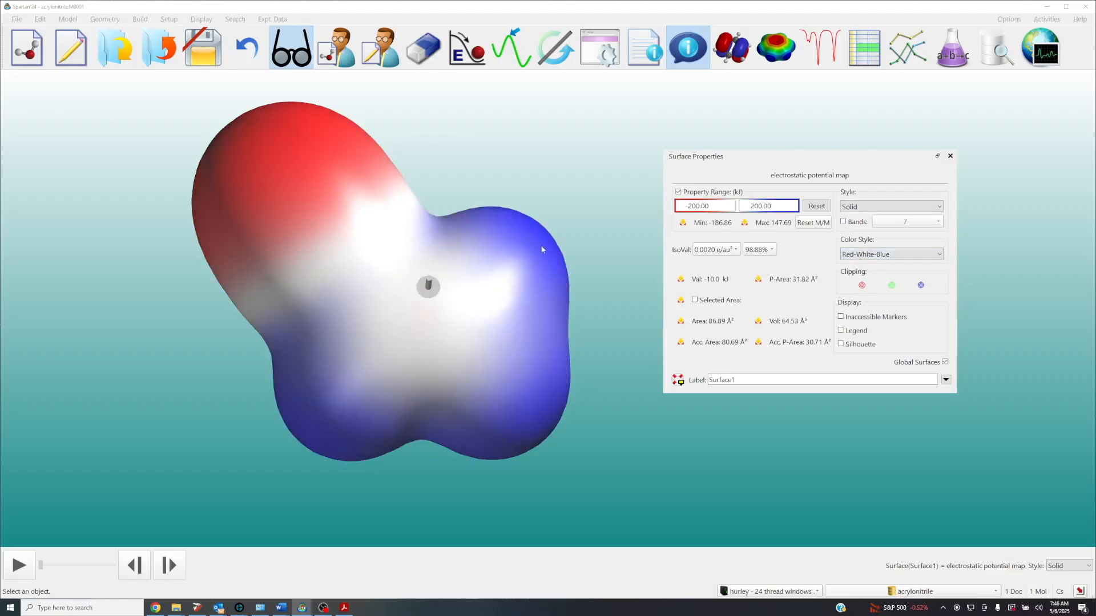
{"action": "left_click", "coordinate": [510, 166]}
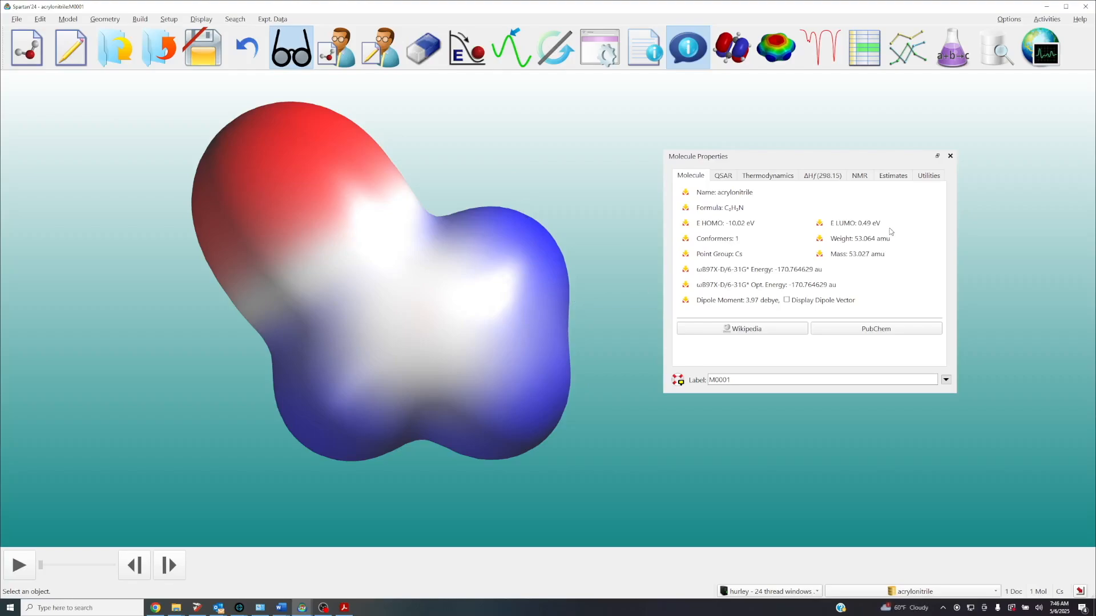
{"action": "scroll", "coordinate": [592, 303], "scroll_direction": "down", "scroll_amount": 1}
{"action": "right_click_drag", "start_coordinate": [556, 294], "coordinate": [568, 297]}
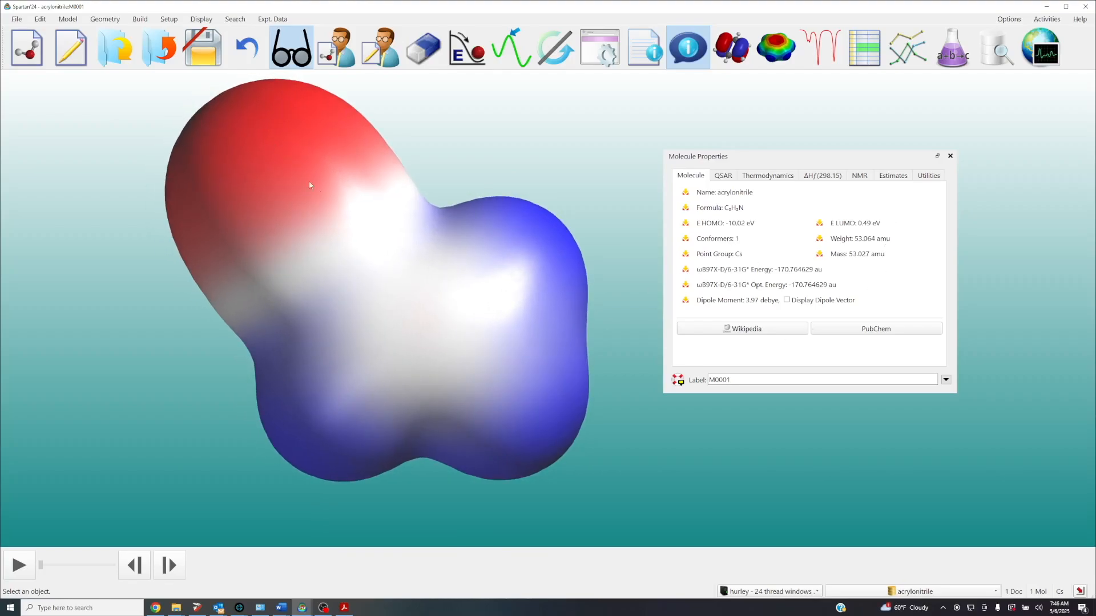
{"action": "left_click", "coordinate": [950, 156]}
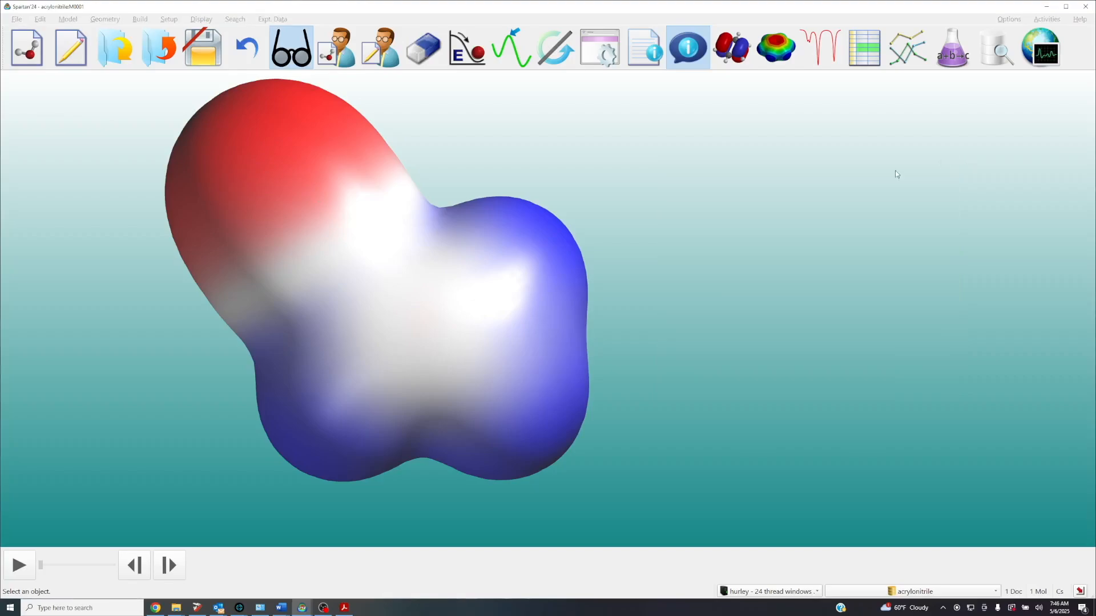
Center and enlarge the surface and save it as acrylonitrile.png, 2558 by 1115, with a transparent background
{"action": "right_click_drag", "start_coordinate": [639, 242], "coordinate": [755, 253]}
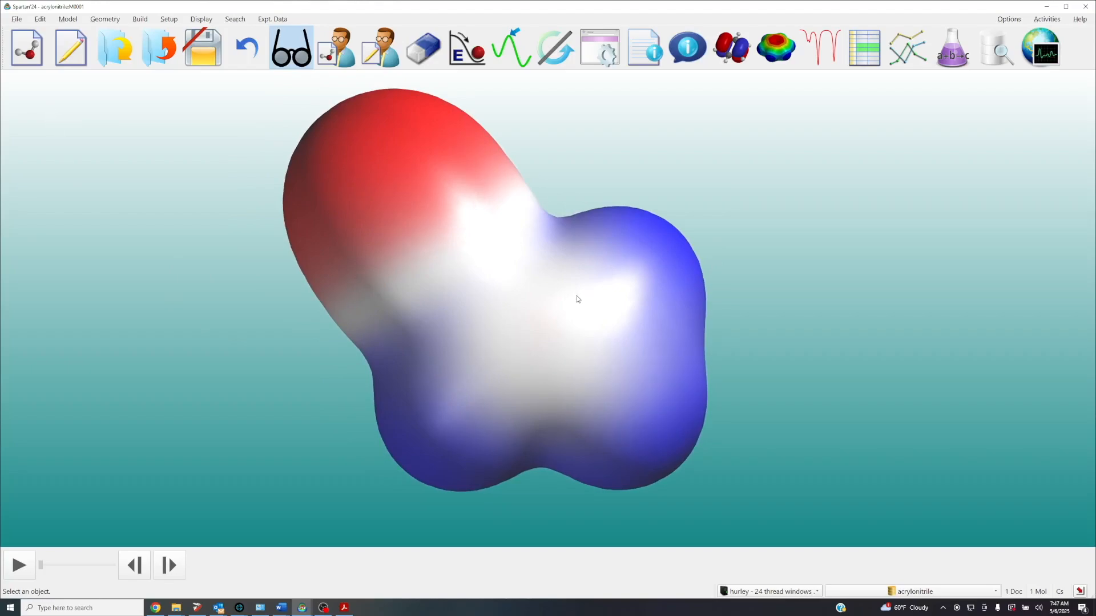
{"action": "scroll", "coordinate": [596, 315], "scroll_direction": "up", "scroll_amount": 2}
{"action": "left_click_drag", "start_coordinate": [594, 316], "coordinate": [598, 332]}
{"action": "right_click_drag", "start_coordinate": [598, 328], "coordinate": [599, 331]}
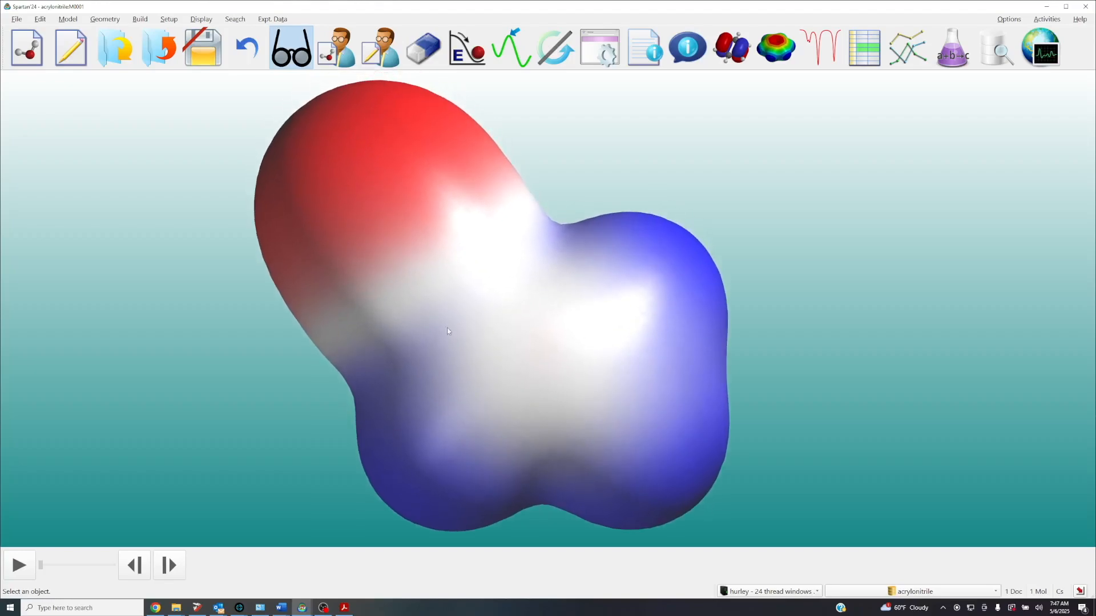
{"action": "left_click", "coordinate": [17, 20]}
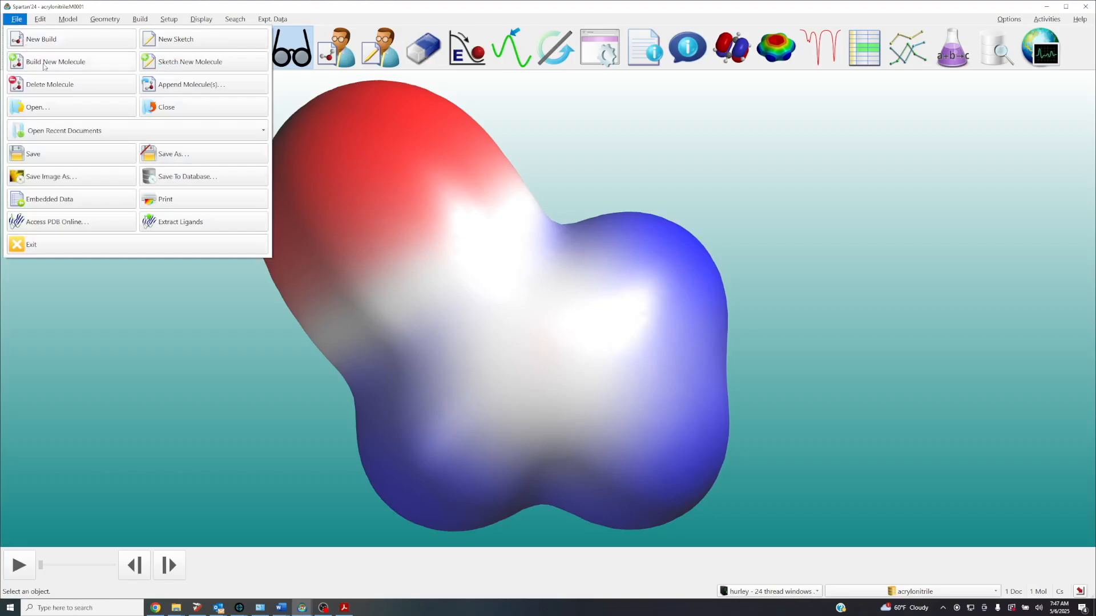
{"action": "left_click", "coordinate": [93, 177]}
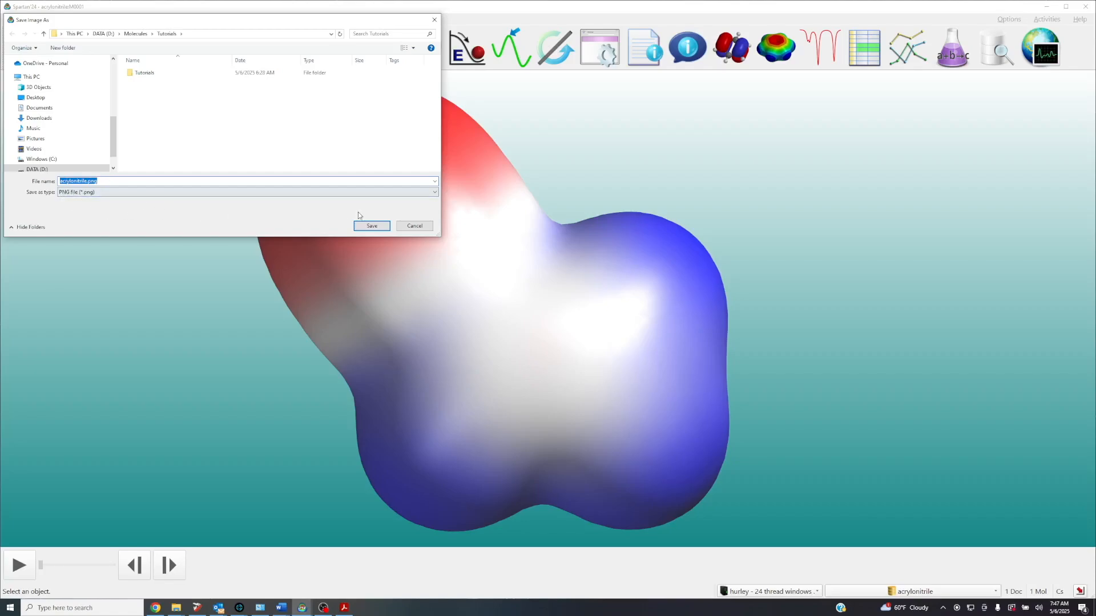
{"action": "left_click", "coordinate": [370, 227]}
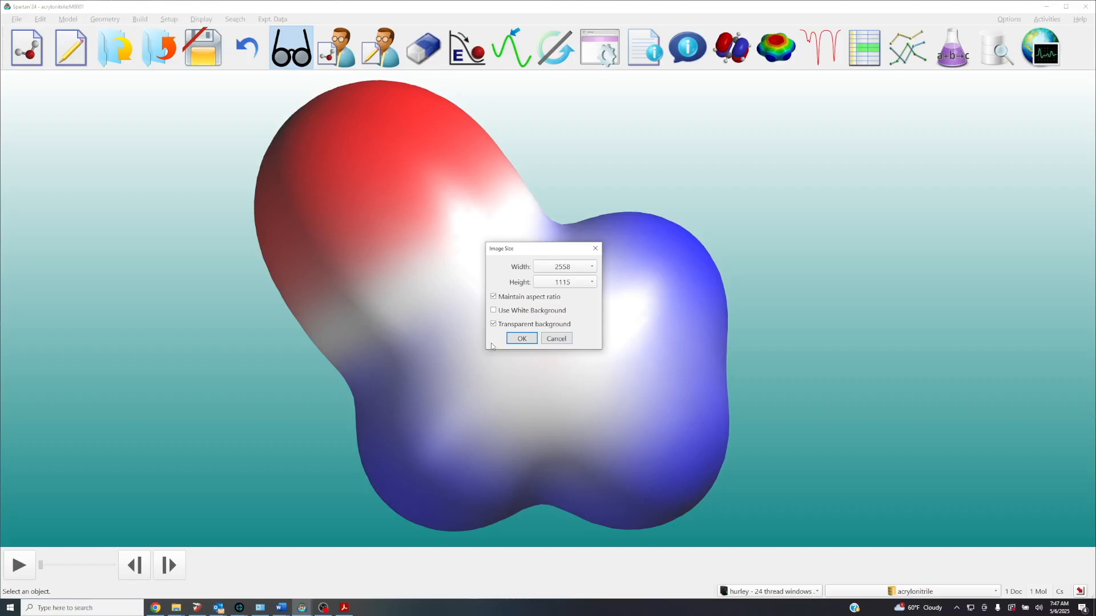
{"action": "left_click", "coordinate": [526, 340]}
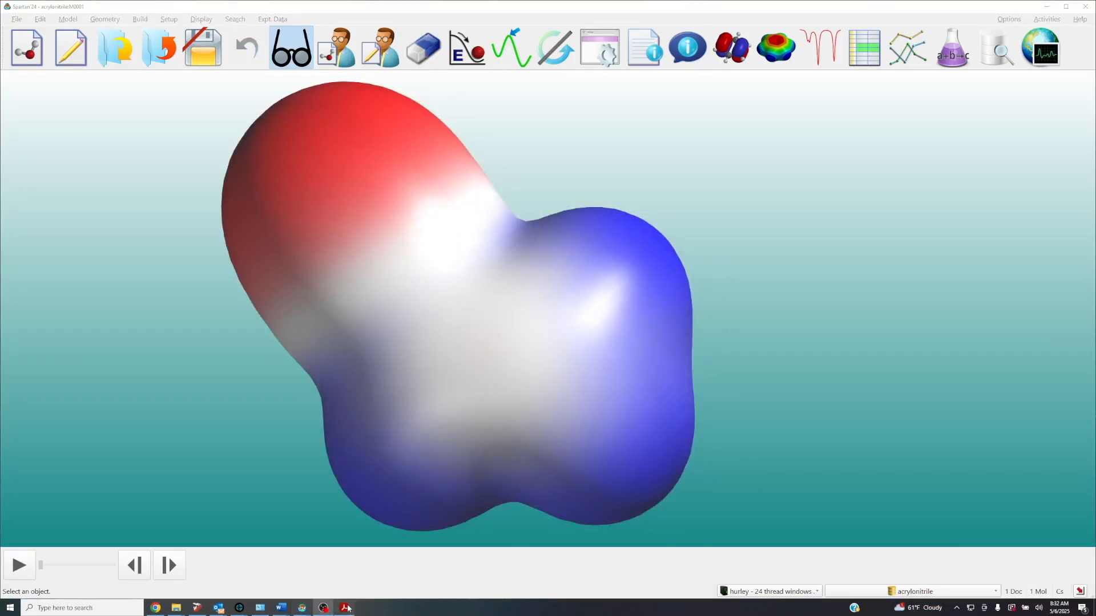
Consult the cyclohexanone tutorial in the PDF reader, return to Spartan'24 and close acrylonitrile with its changes saved
{"action": "left_click", "coordinate": [345, 608]}
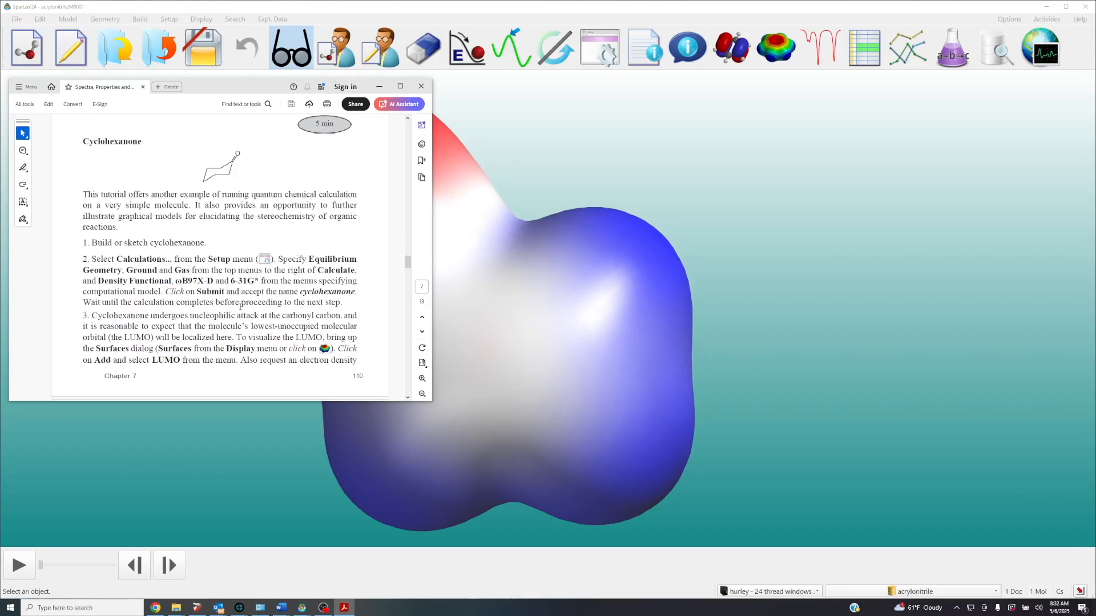
{"action": "left_click", "coordinate": [379, 87]}
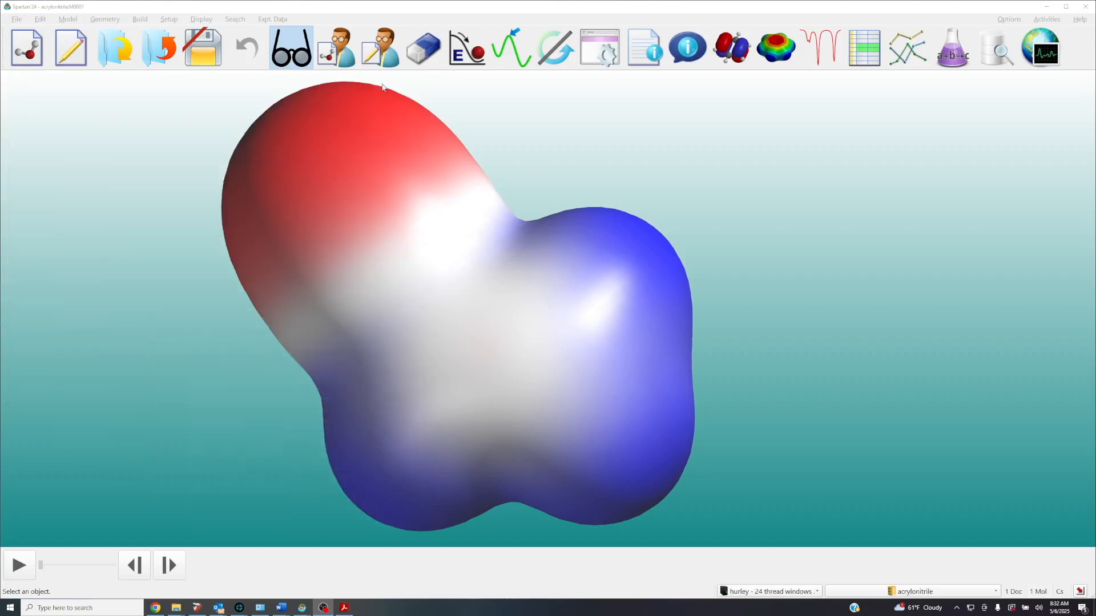
{"action": "left_click", "coordinate": [165, 47]}
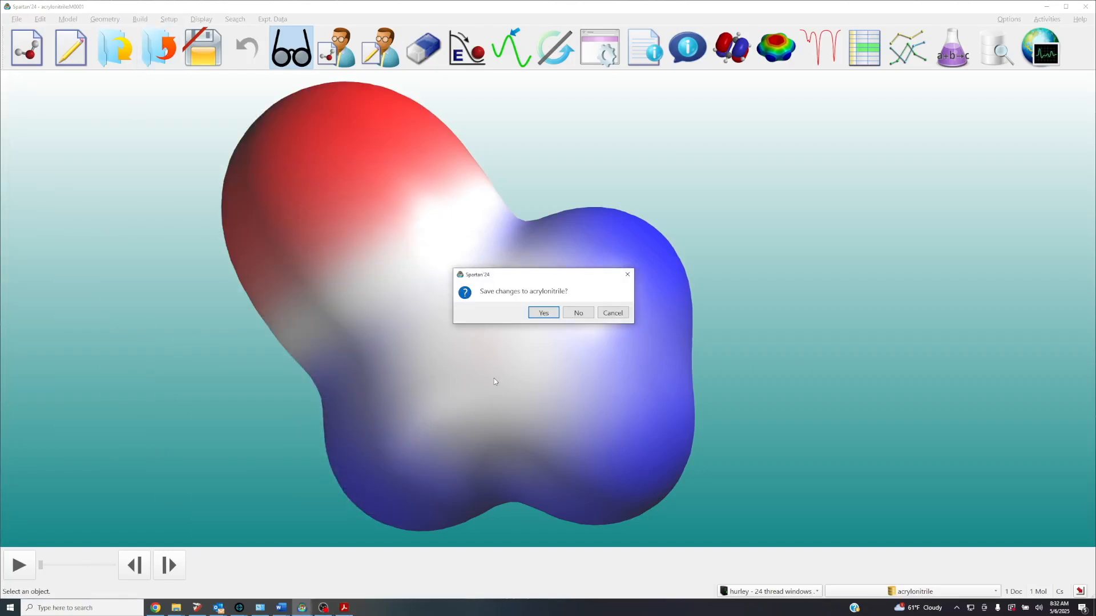
{"action": "left_click", "coordinate": [548, 312]}
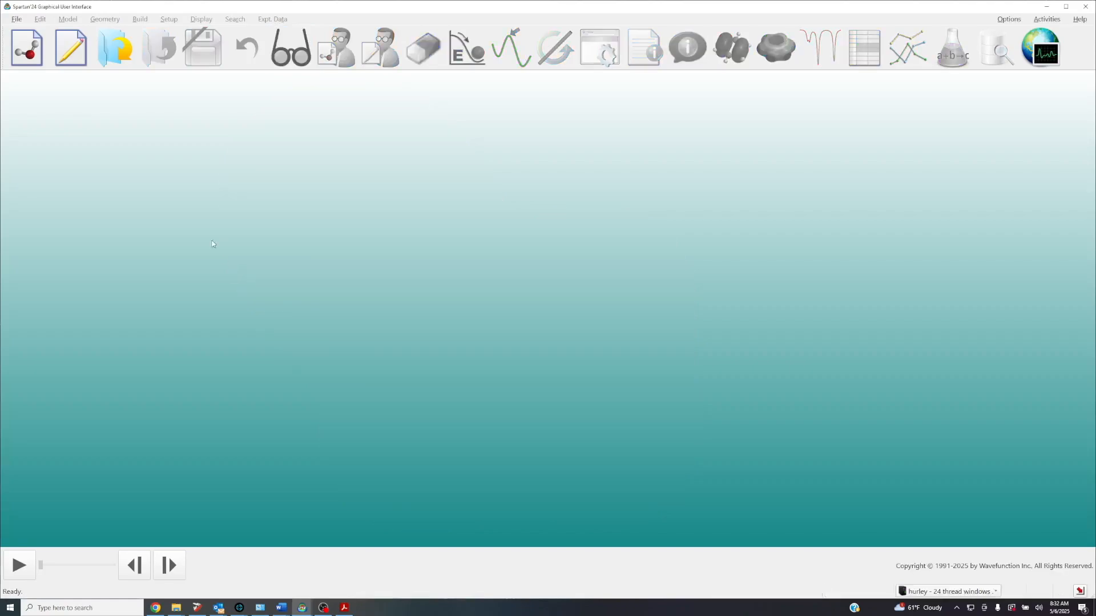
Sketch cyclohexanone in a new document from a cyclohexane ring with a double-bonded oxygen, and view it as a 3D model
{"action": "left_click", "coordinate": [36, 49]}
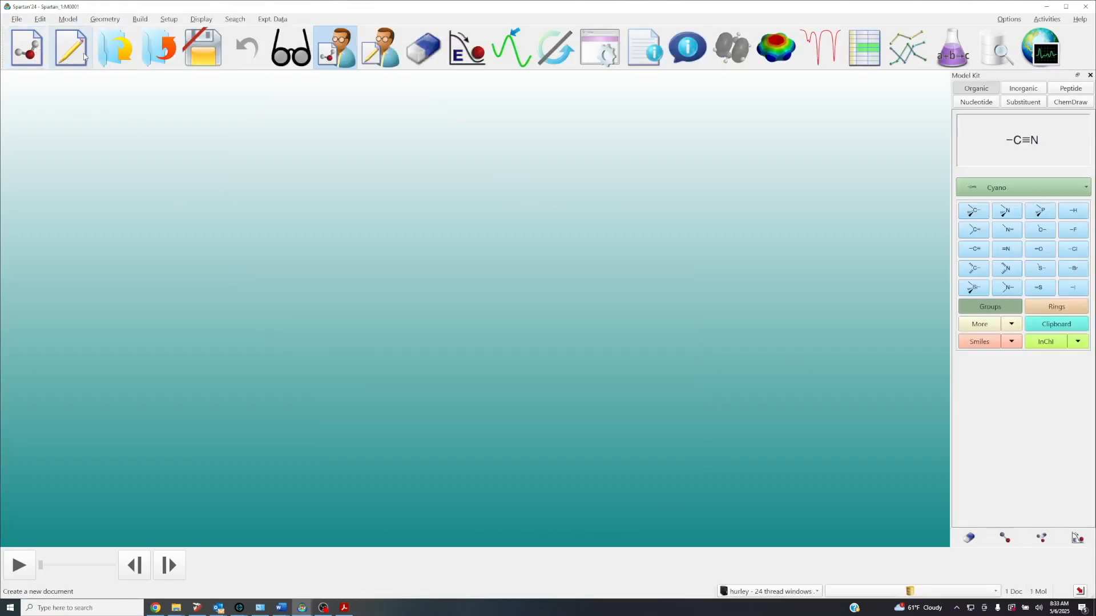
{"action": "left_click", "coordinate": [72, 54]}
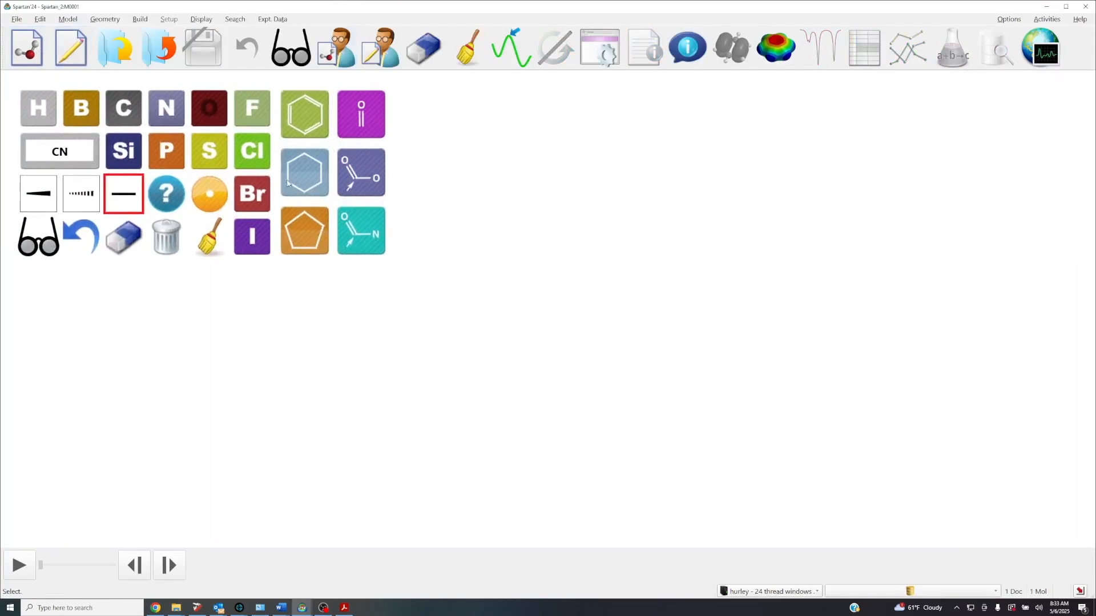
{"action": "left_click", "coordinate": [303, 174]}
{"action": "left_click", "coordinate": [643, 372]}
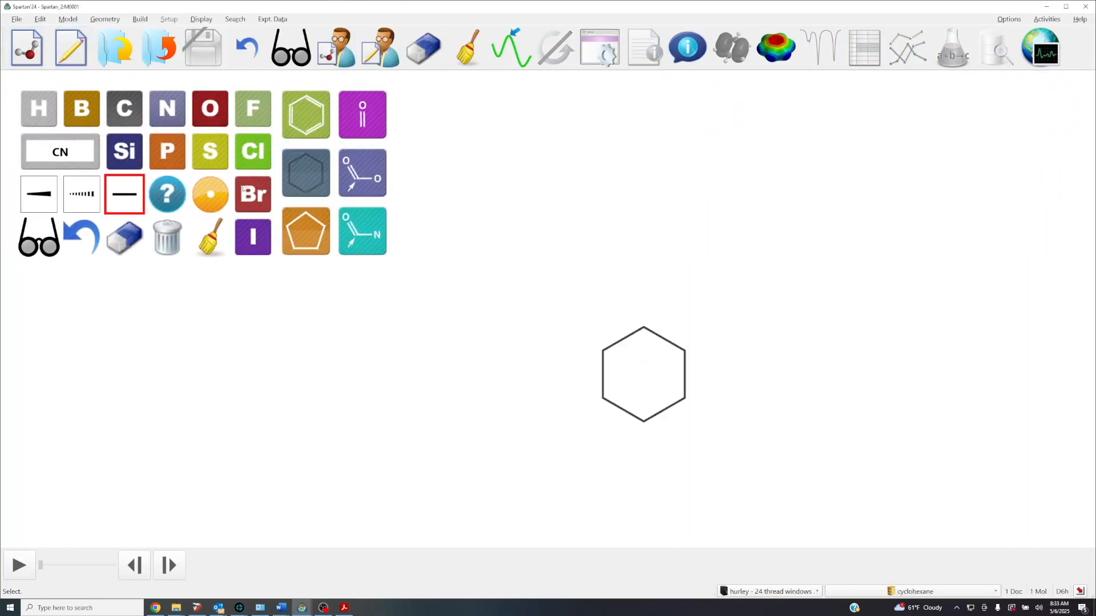
{"action": "left_click", "coordinate": [226, 113]}
{"action": "left_click", "coordinate": [643, 326]}
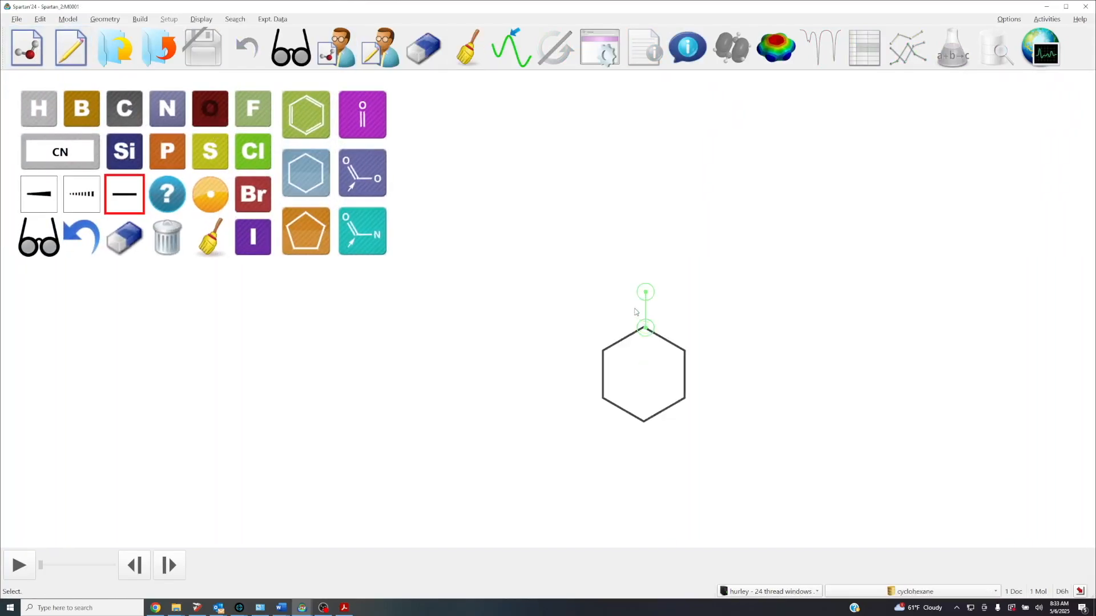
{"action": "left_click", "coordinate": [645, 317]}
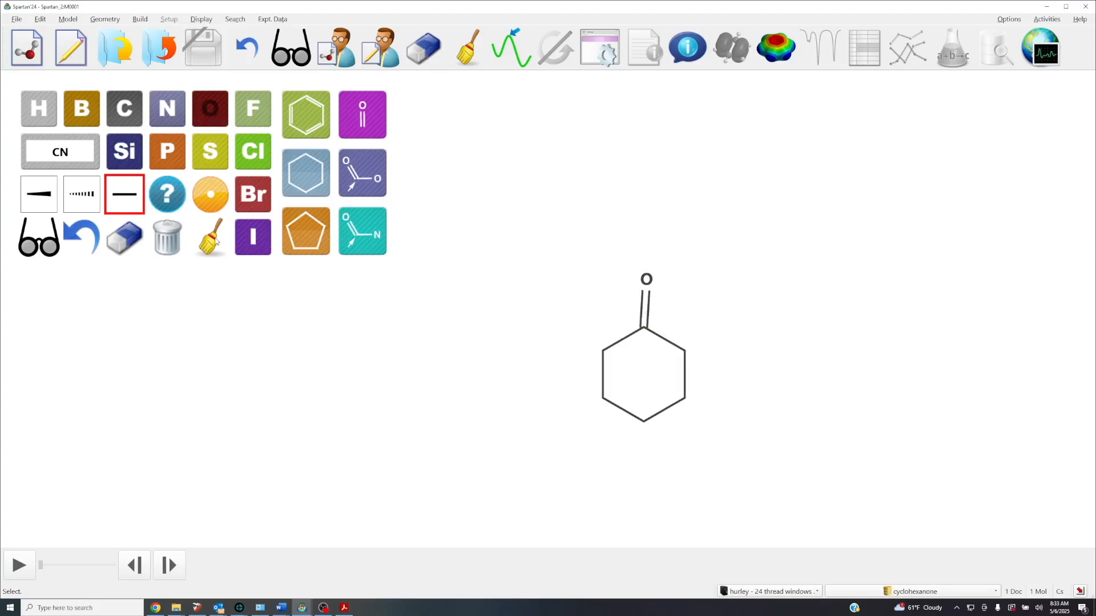
{"action": "left_click", "coordinate": [27, 244]}
Submit a ground-state, gas-phase Equilibrium Geometry calculation with Density Functional ωB97X-D/6-31G* as cyclohexanone.spartan and acknowledge the job notices
{"action": "left_click_drag", "start_coordinate": [494, 378], "coordinate": [539, 320]}
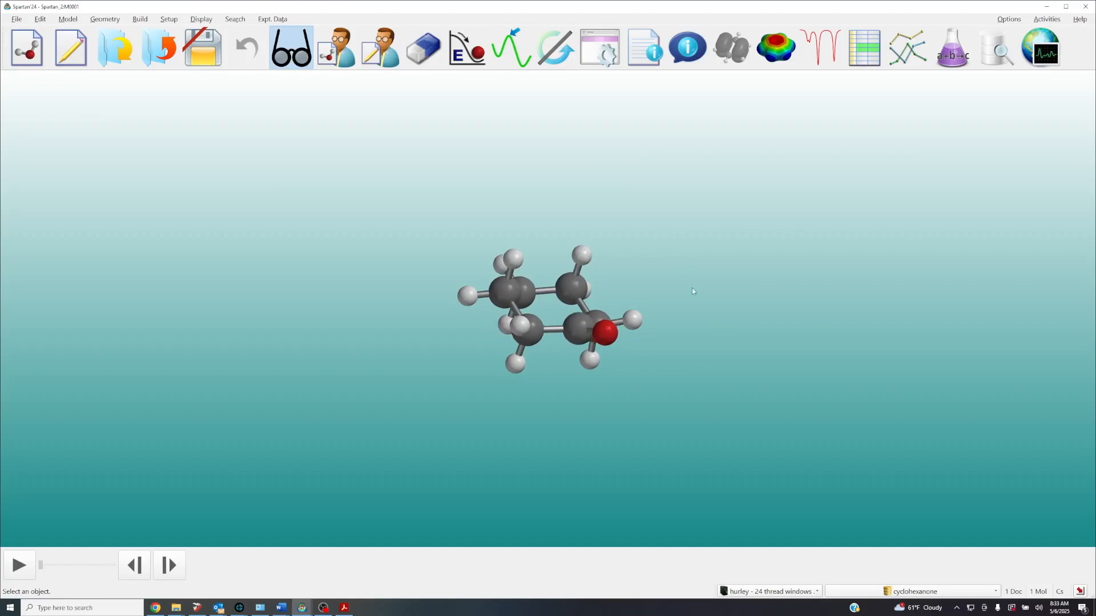
{"action": "scroll", "coordinate": [691, 288], "scroll_direction": "up", "scroll_amount": 3}
{"action": "left_click", "coordinate": [599, 48]}
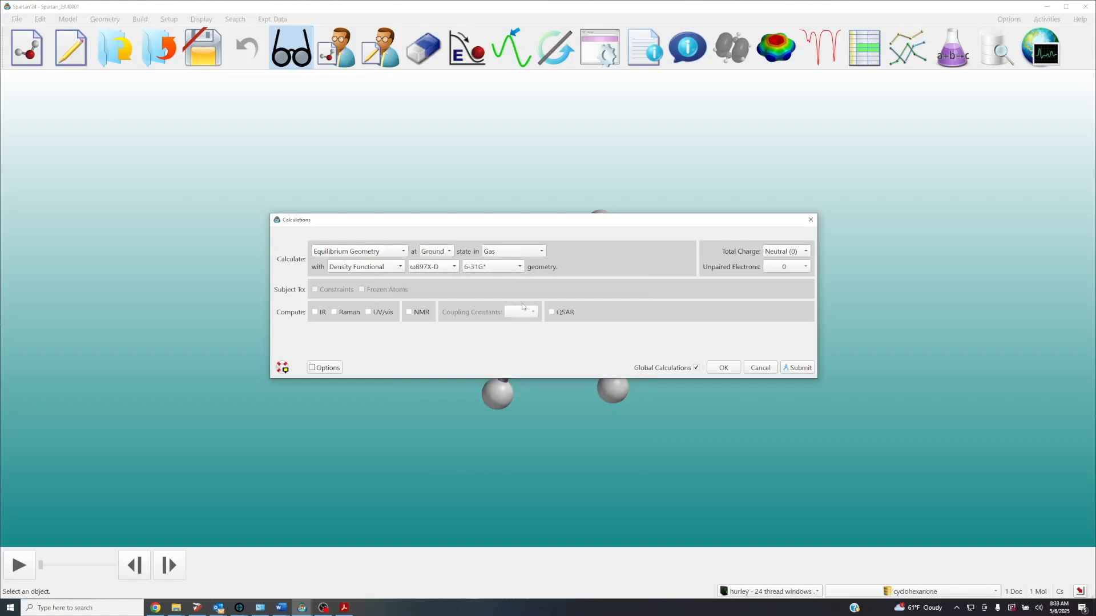
{"action": "left_click", "coordinate": [801, 371]}
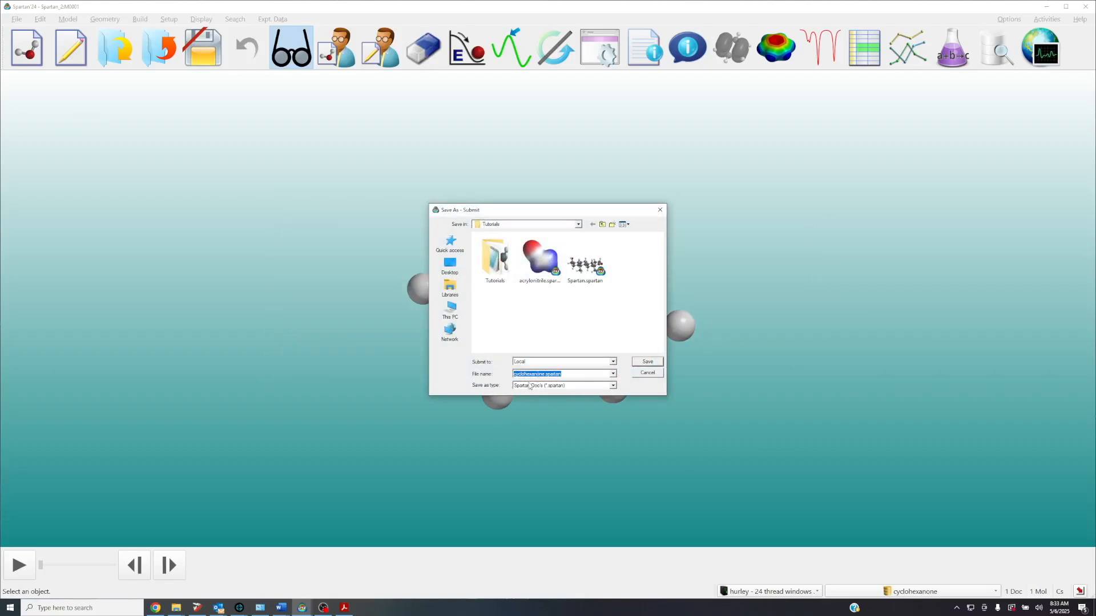
{"action": "left_click", "coordinate": [647, 363]}
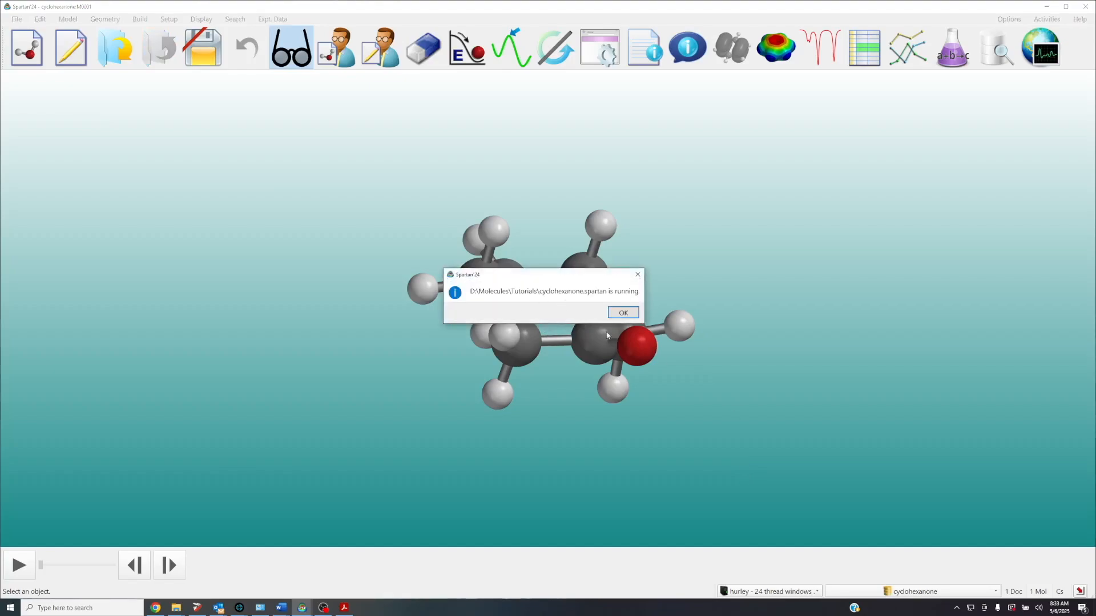
{"action": "left_click", "coordinate": [621, 313]}
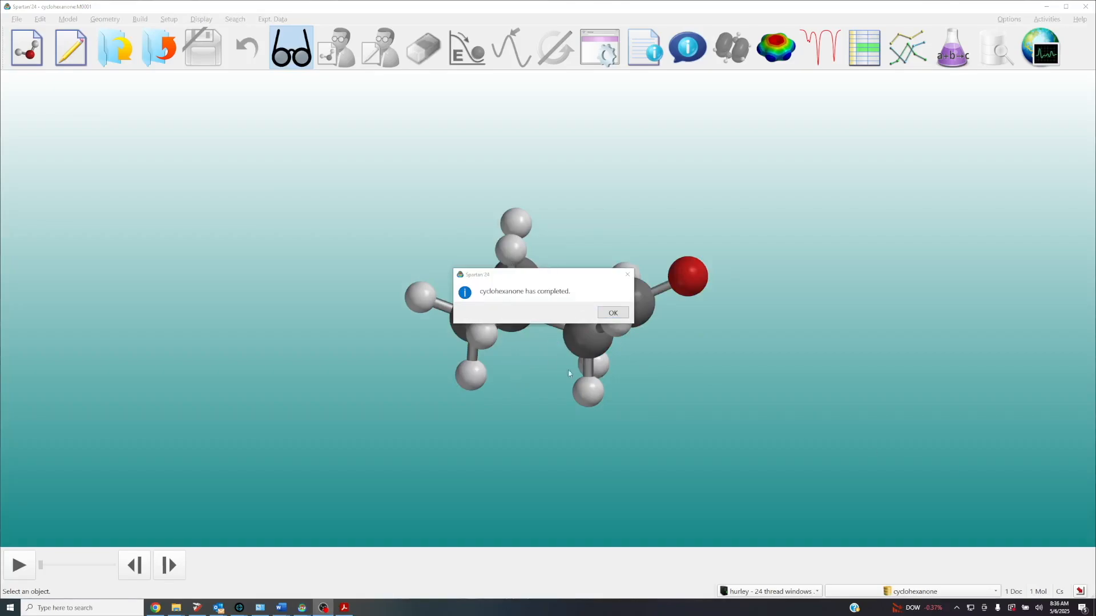
{"action": "left_click", "coordinate": [613, 315]}
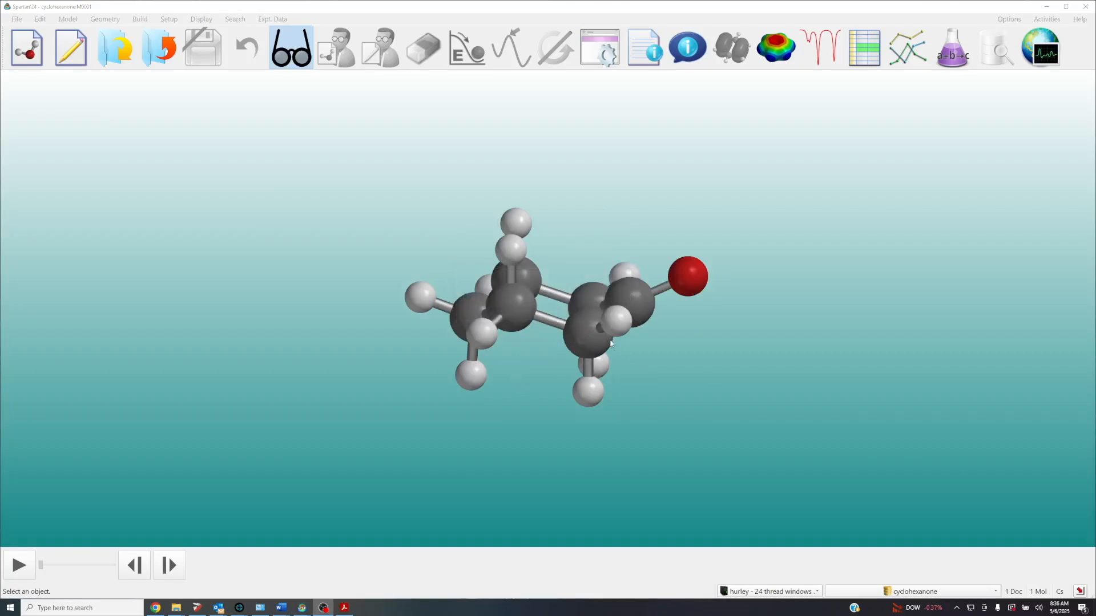
Add a LUMO surface and a |LUMO| map surface to cyclohexanone
{"action": "scroll", "coordinate": [652, 358], "scroll_direction": "down", "scroll_amount": 2}
{"action": "left_click_drag", "start_coordinate": [652, 357], "coordinate": [717, 393]}
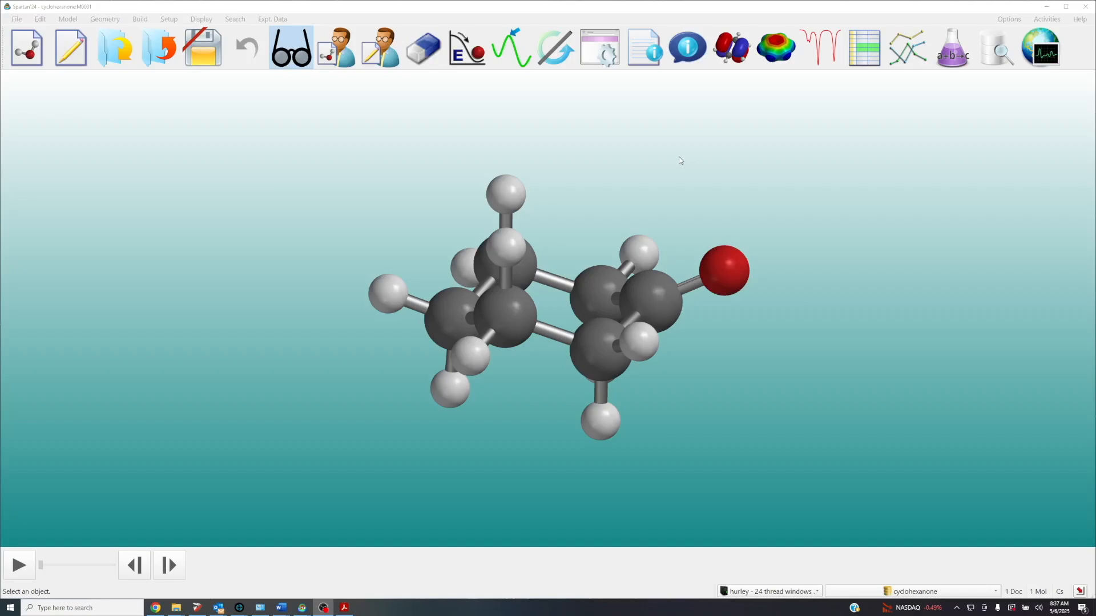
{"action": "left_click", "coordinate": [777, 43]}
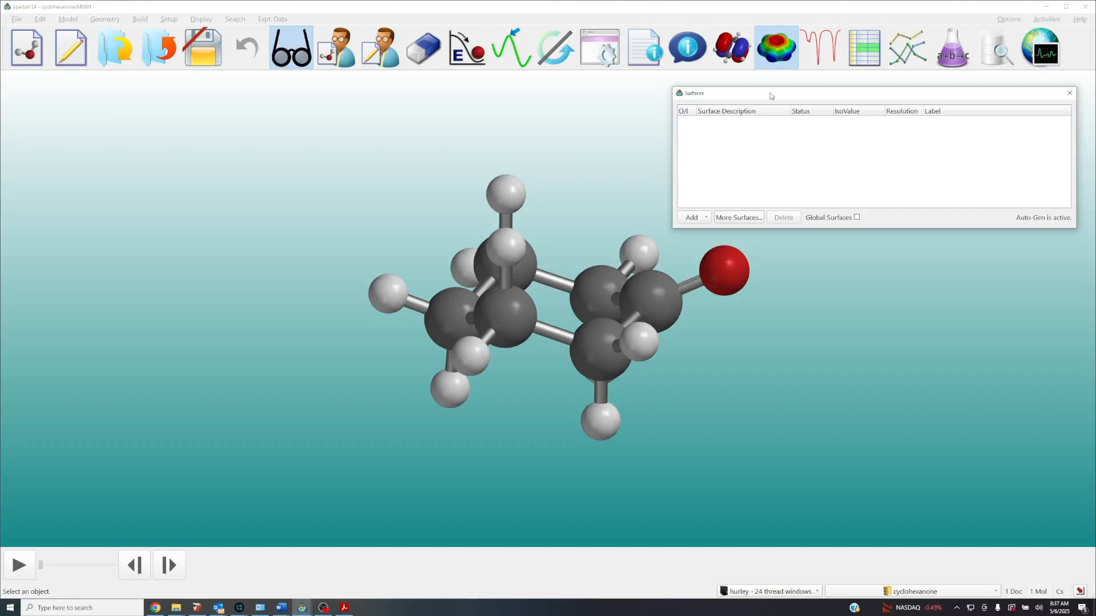
{"action": "left_click", "coordinate": [699, 218]}
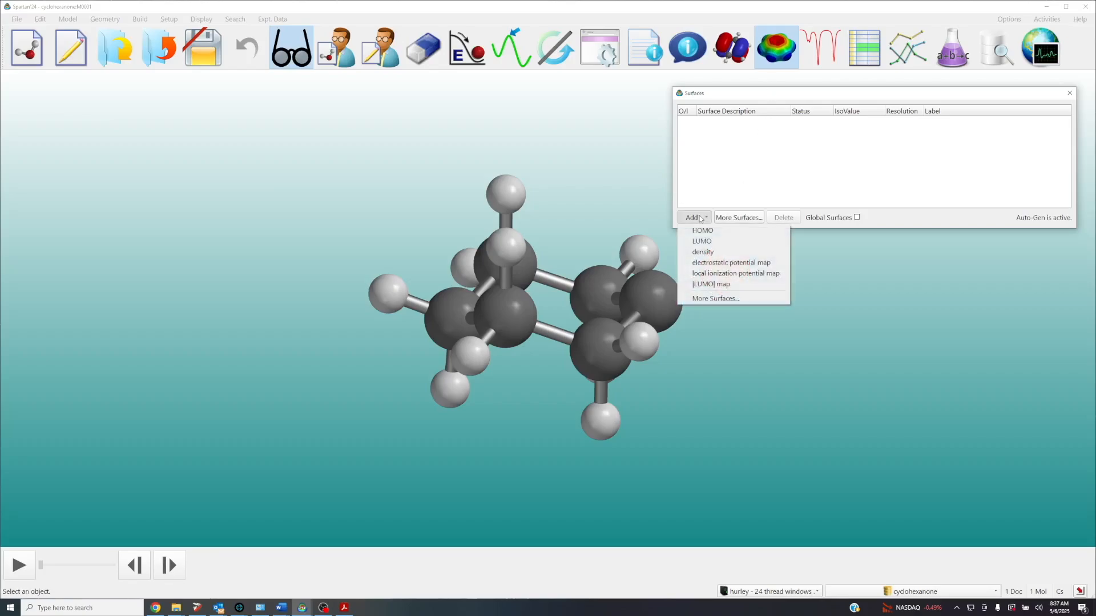
{"action": "left_click", "coordinate": [703, 241]}
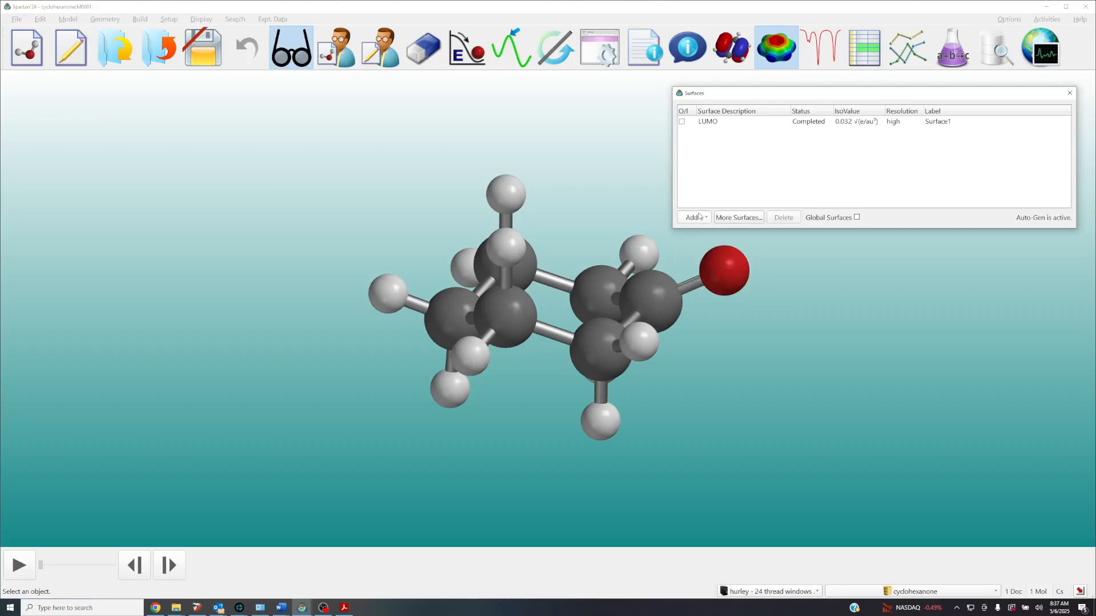
{"action": "left_click", "coordinate": [700, 220]}
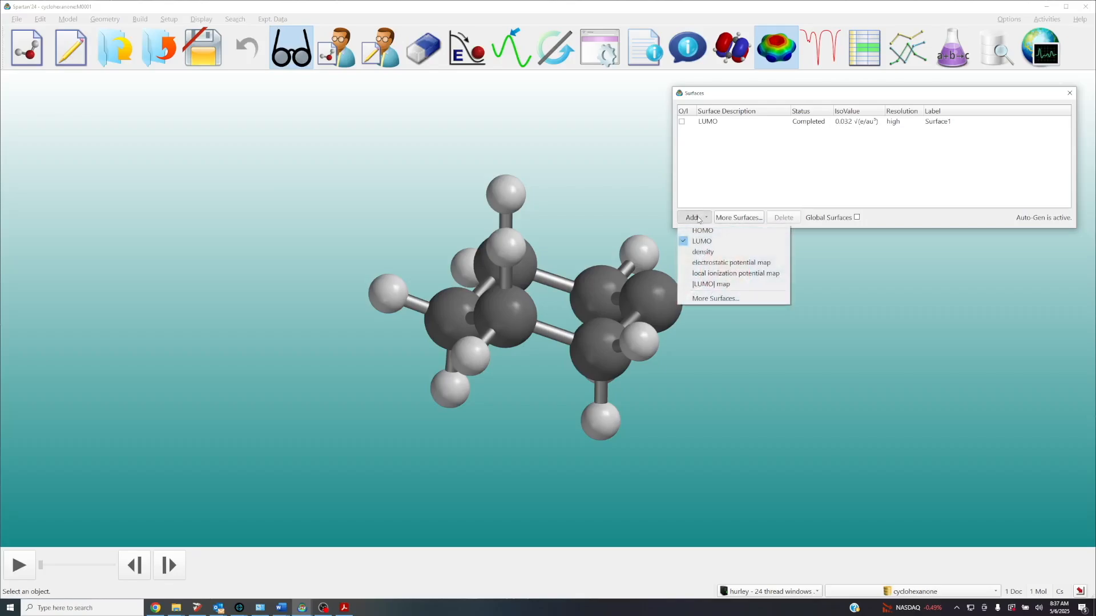
{"action": "left_click", "coordinate": [711, 285]}
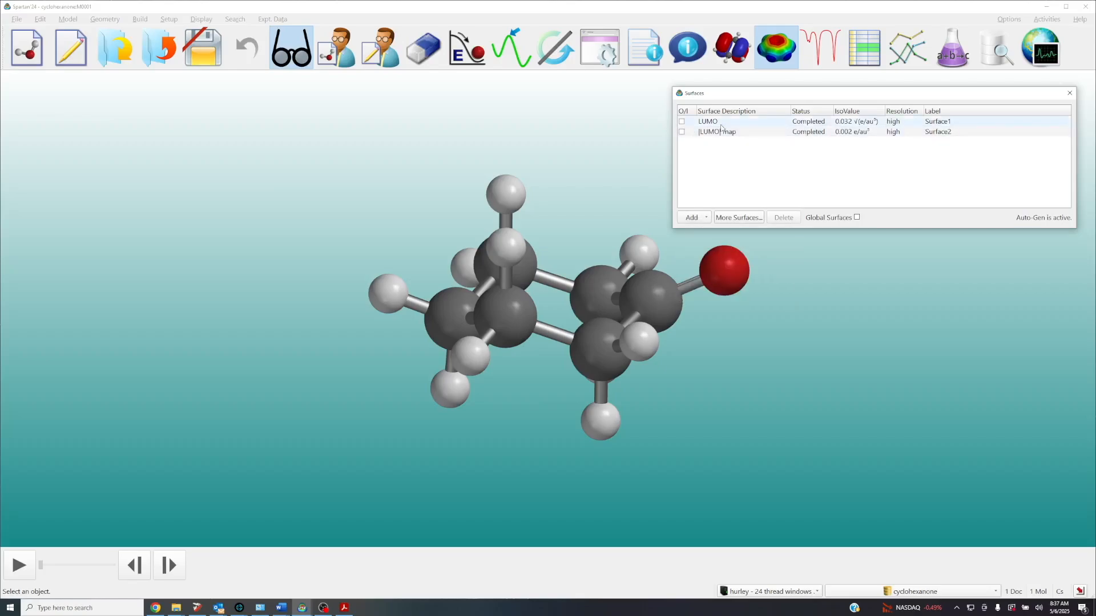
Display the LUMO surface, close the surface list and examine the orbital around the carbonyl carbon
{"action": "left_click", "coordinate": [682, 122]}
{"action": "key", "text": "Escape"}
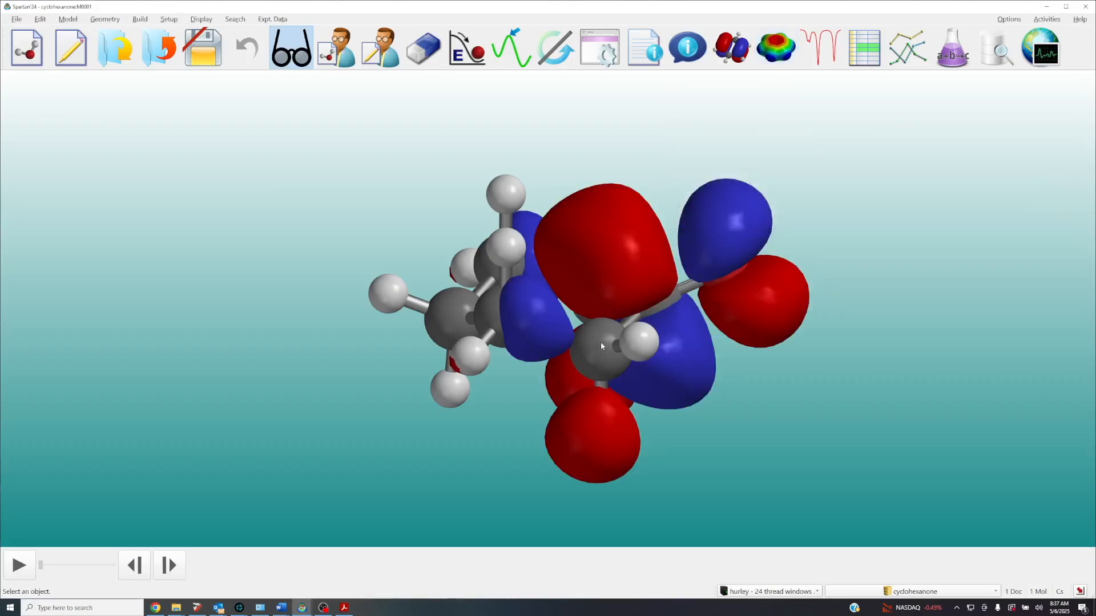
{"action": "mouse_move", "coordinate": [619, 314]}
{"action": "left_mouse_down"}
{"action": "mouse_move", "coordinate": [608, 310]}
{"action": "mouse_move", "coordinate": [626, 303]}
{"action": "mouse_move", "coordinate": [614, 308]}
{"action": "left_mouse_up"}
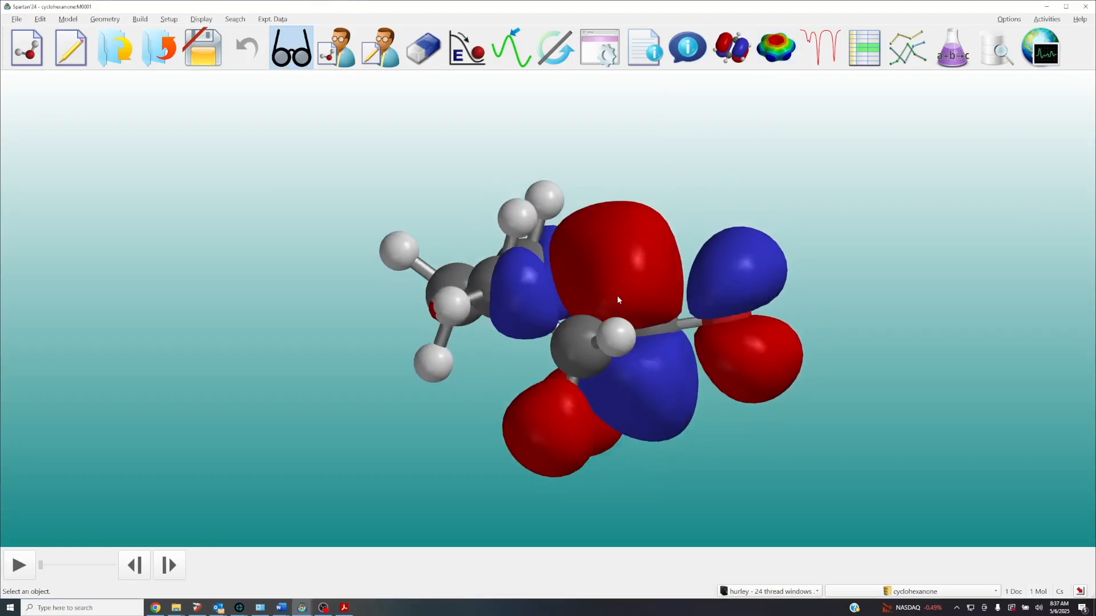
{"action": "left_click_drag", "start_coordinate": [697, 422], "coordinate": [696, 299]}
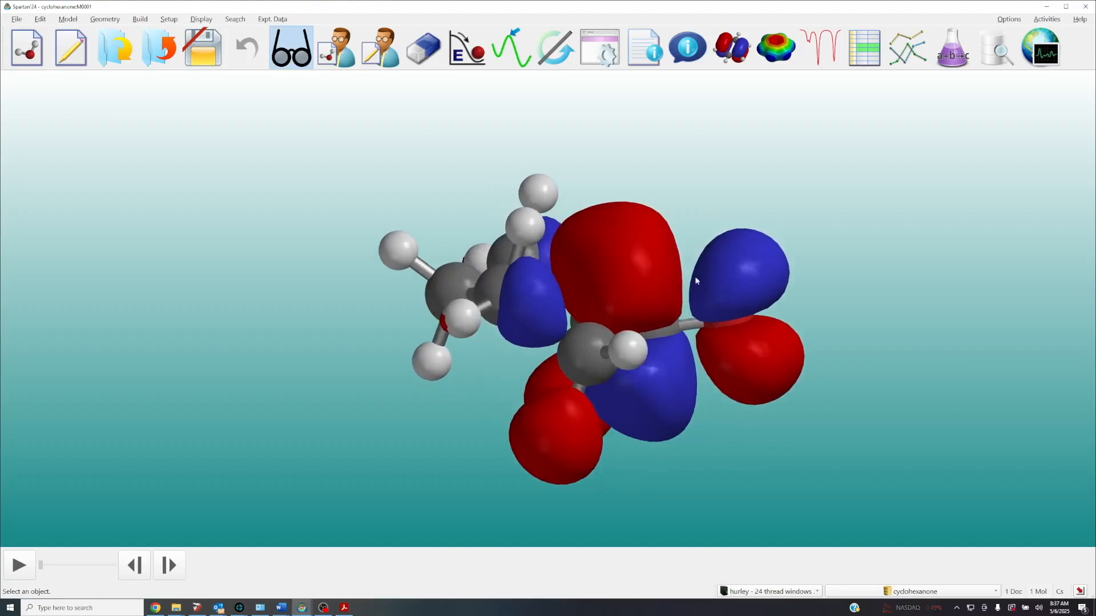
{"action": "mouse_move", "coordinate": [690, 209]}
{"action": "left_mouse_down"}
{"action": "mouse_move", "coordinate": [701, 248]}
{"action": "mouse_move", "coordinate": [700, 212]}
{"action": "mouse_move", "coordinate": [686, 219]}
{"action": "left_mouse_up"}
Set the LUMO surface's style to Mesh and examine its lobes against the cyclohexanone skeleton
{"action": "left_click", "coordinate": [633, 278]}
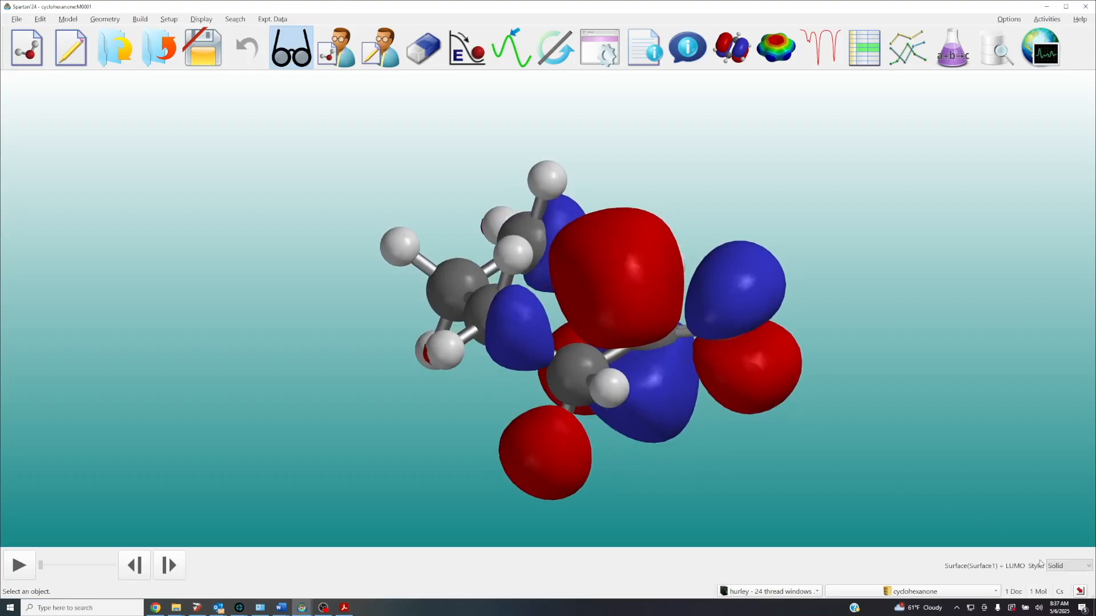
{"action": "left_click", "coordinate": [1056, 566]}
{"action": "left_click", "coordinate": [1058, 564]}
{"action": "left_click", "coordinate": [1059, 566]}
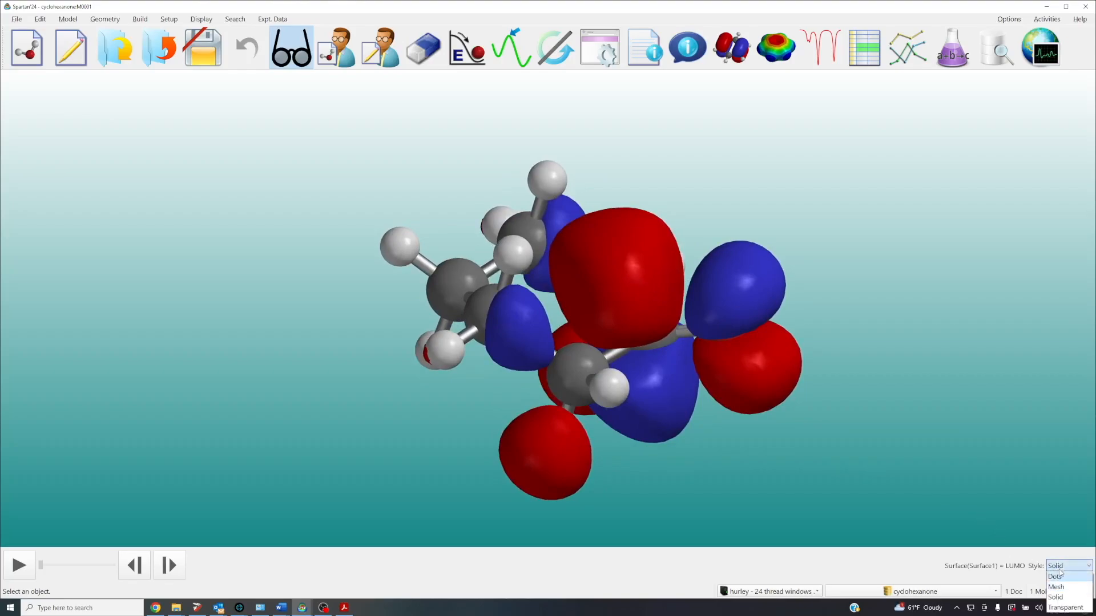
{"action": "left_click", "coordinate": [1057, 587]}
{"action": "left_click_drag", "start_coordinate": [902, 461], "coordinate": [879, 433]}
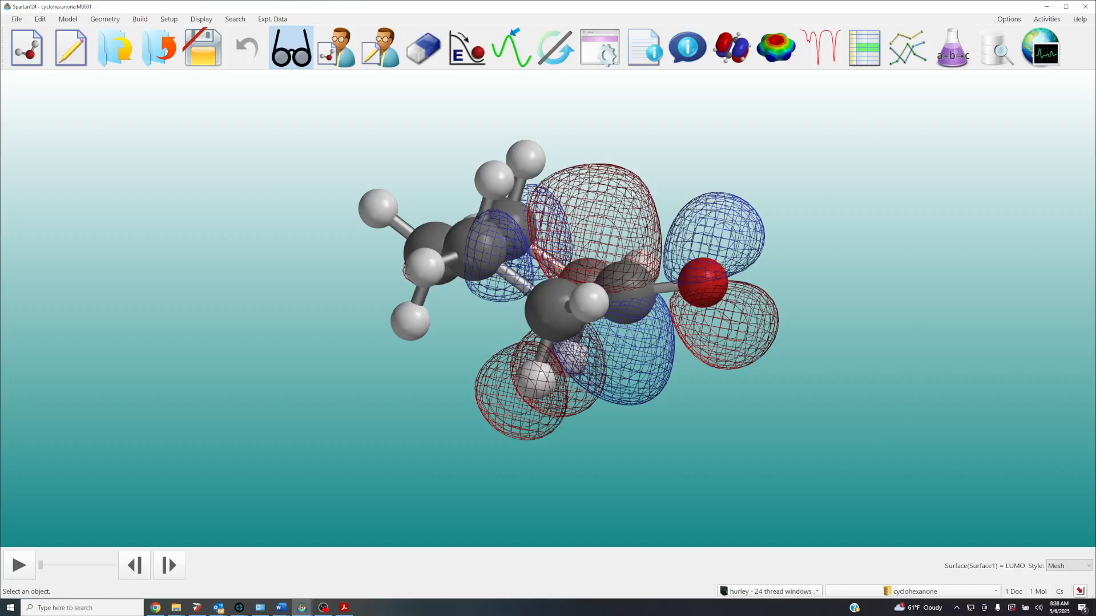
{"action": "left_click_drag", "start_coordinate": [629, 380], "coordinate": [630, 132]}
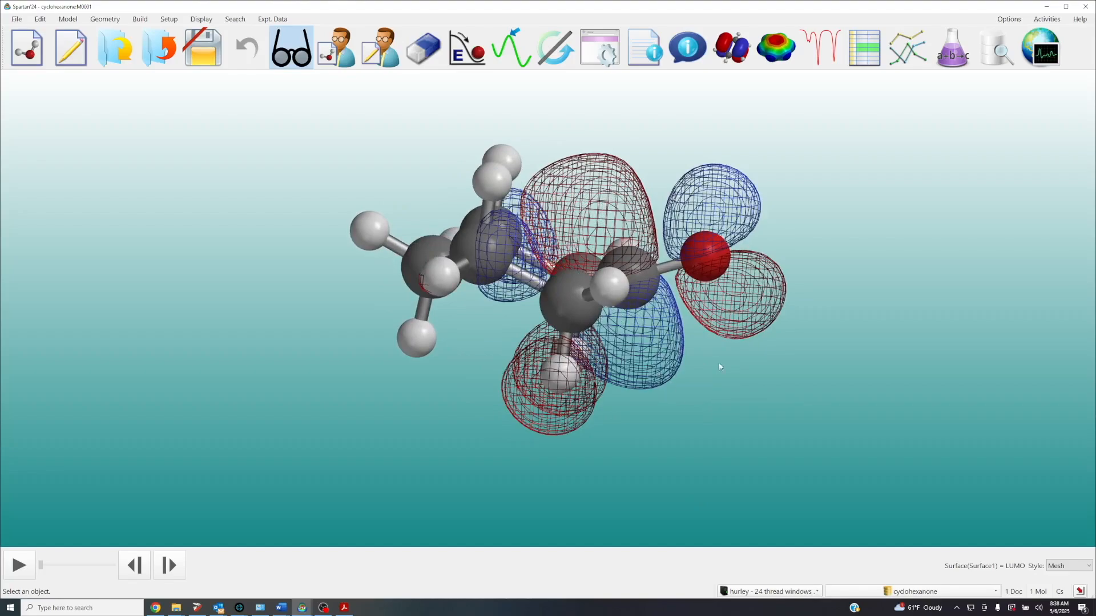
{"action": "right_click_drag", "start_coordinate": [724, 361], "coordinate": [709, 395]}
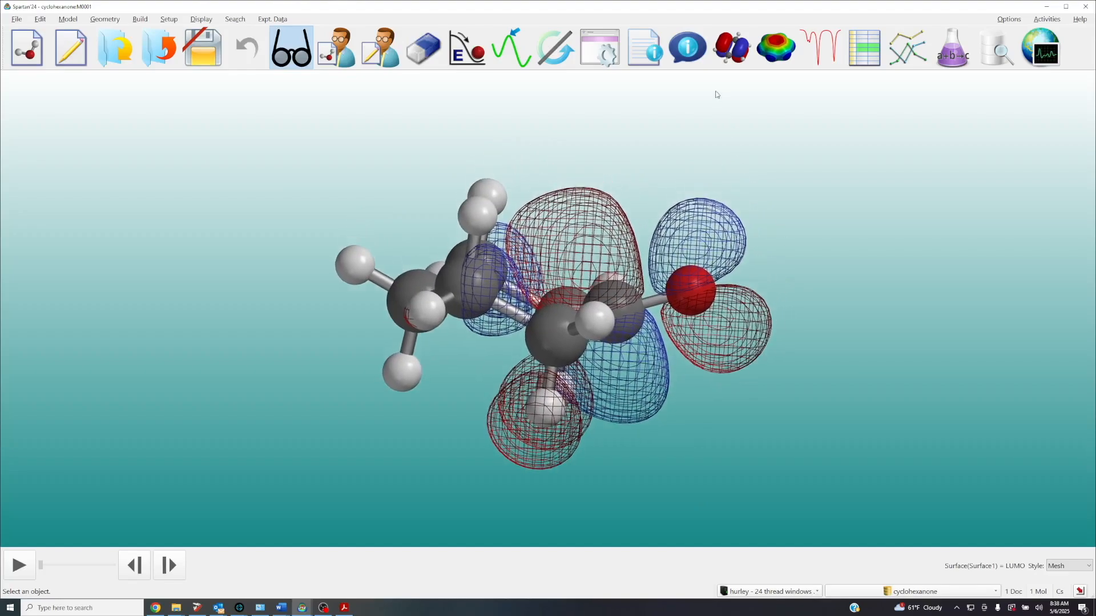
Hide the LUMO surface, display the |LUMO| map instead and compare both faces of the carbonyl carbon
{"action": "left_click", "coordinate": [776, 48]}
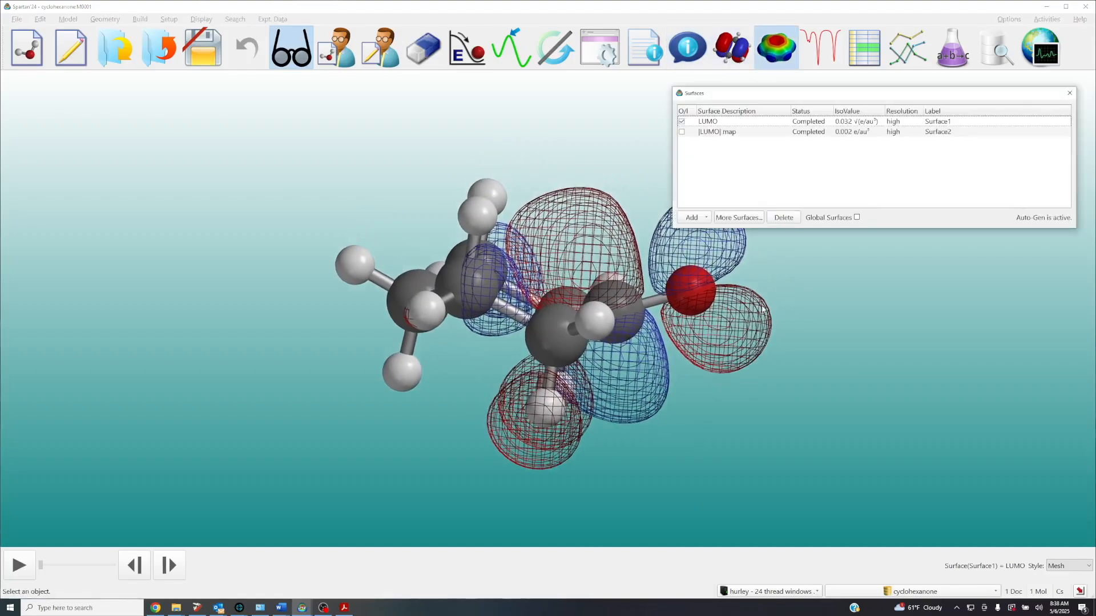
{"action": "left_click", "coordinate": [682, 122]}
{"action": "left_click", "coordinate": [682, 132]}
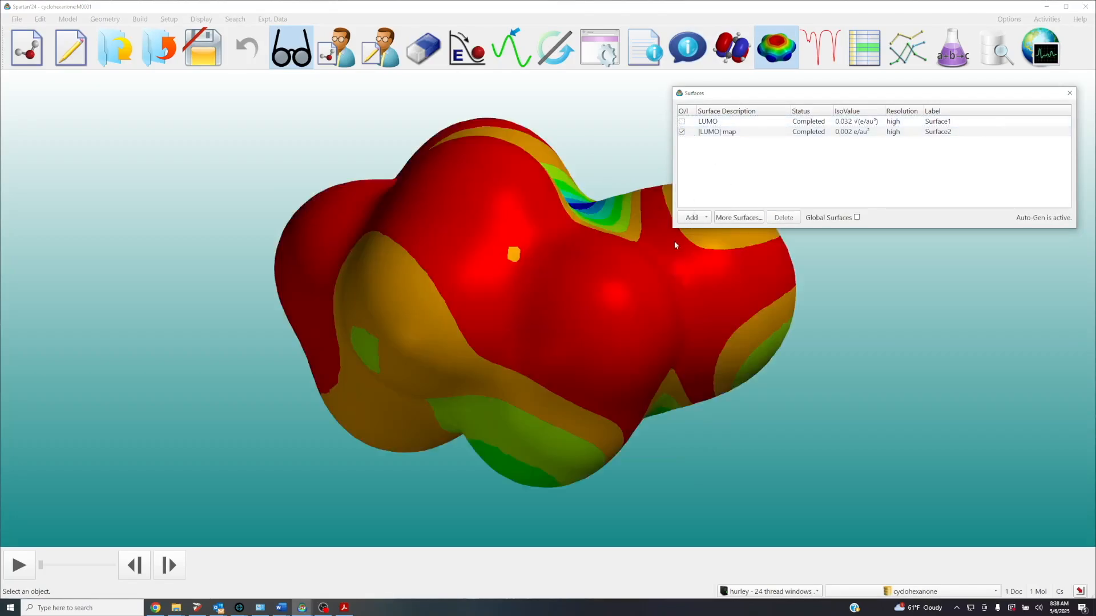
{"action": "left_click_drag", "start_coordinate": [597, 284], "coordinate": [597, 300]}
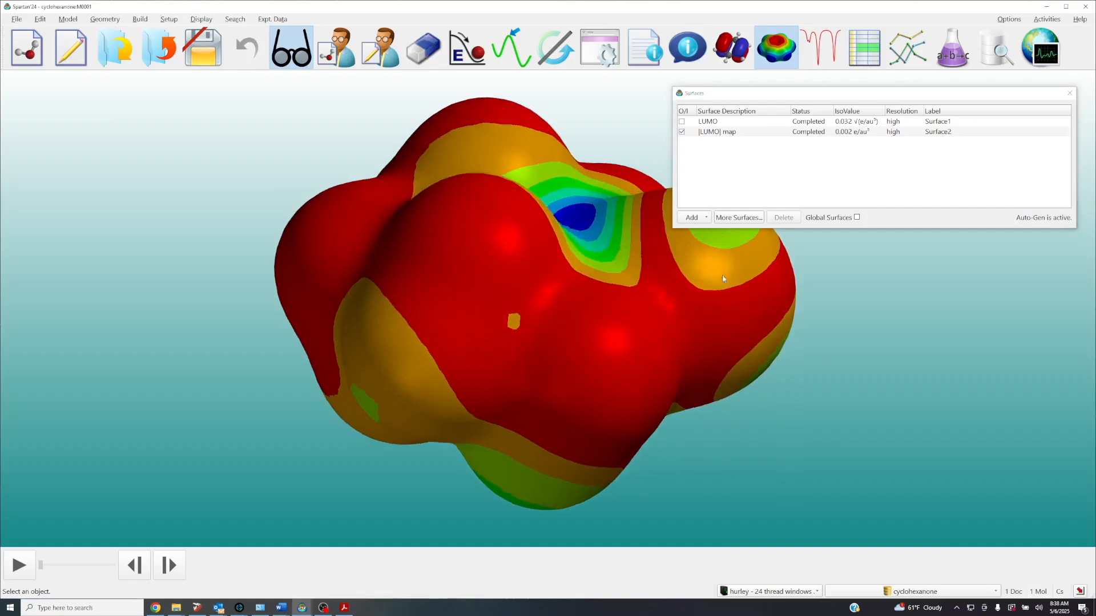
{"action": "left_click", "coordinate": [1070, 93]}
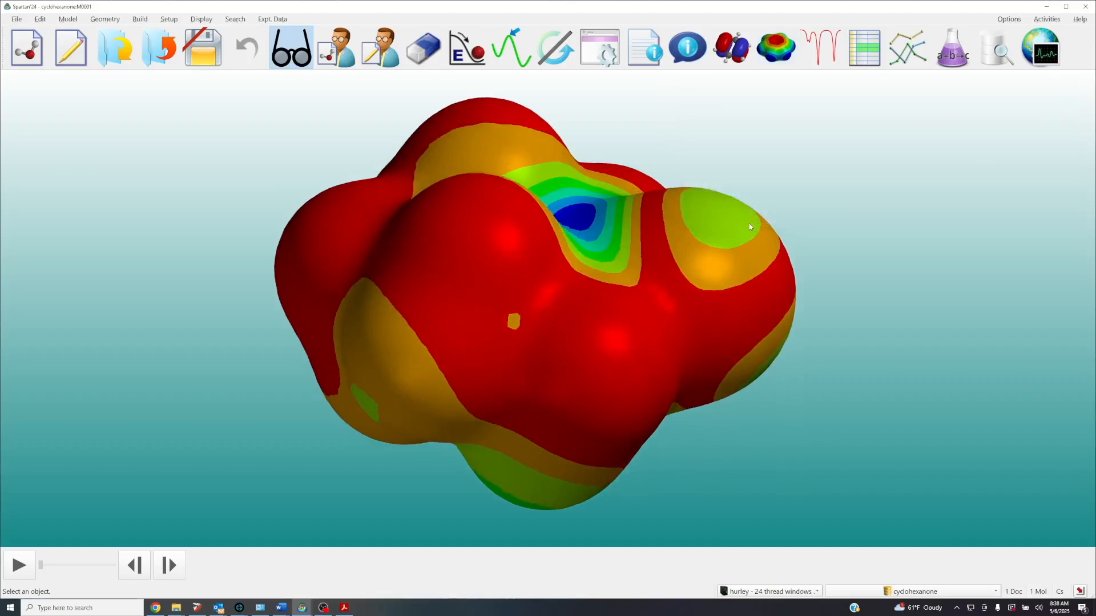
{"action": "left_click_drag", "start_coordinate": [749, 212], "coordinate": [750, 237]}
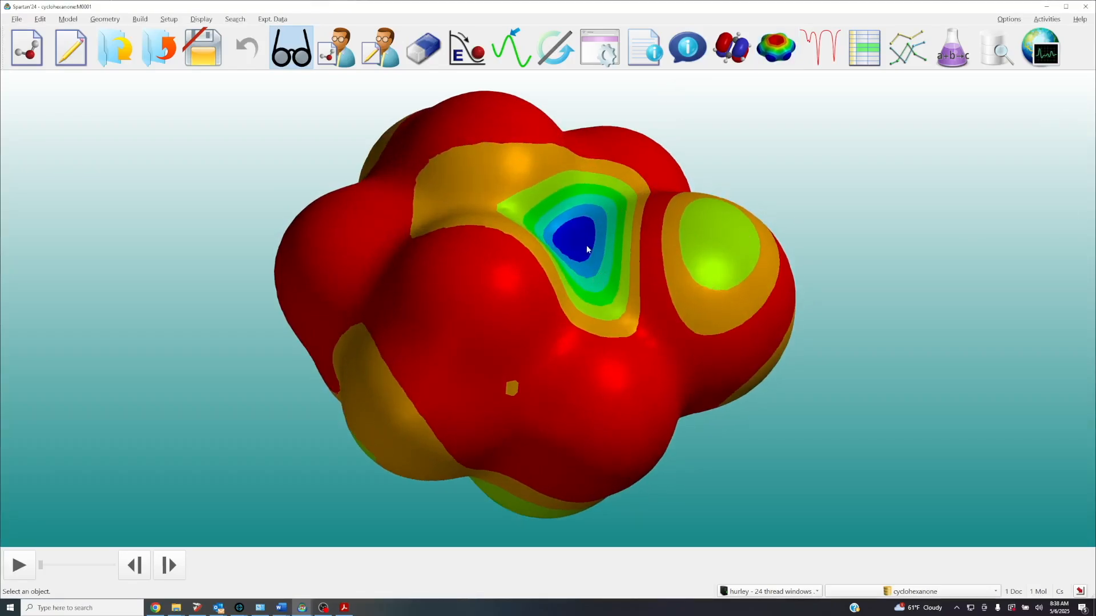
{"action": "left_click_drag", "start_coordinate": [592, 270], "coordinate": [594, 135]}
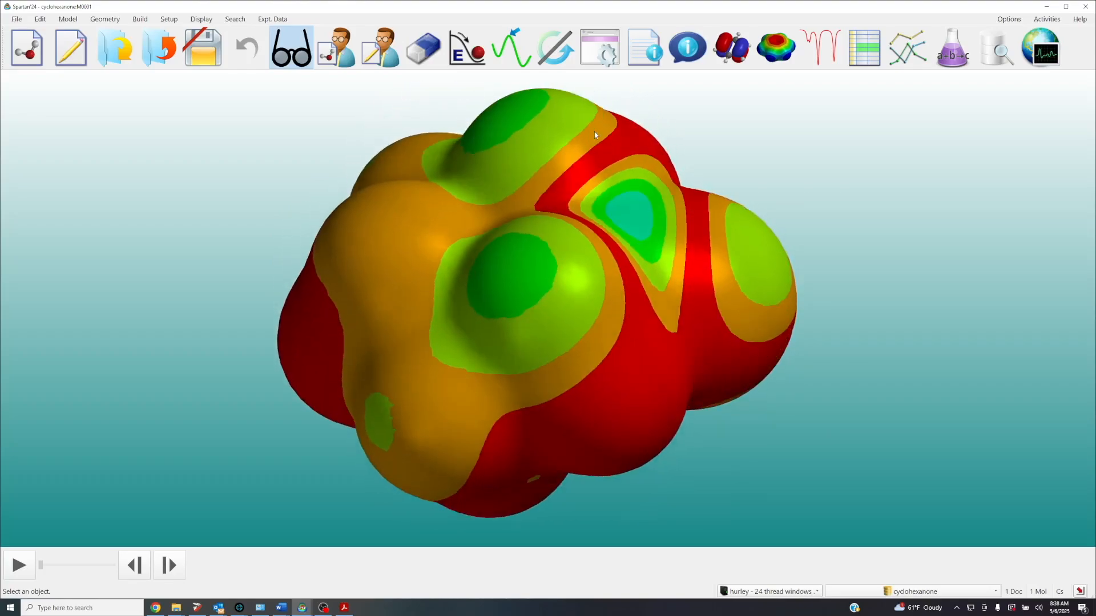
Open the surface properties of the |LUMO| map and compare the map values on both faces of the carbonyl carbon
{"action": "left_click", "coordinate": [632, 217]}
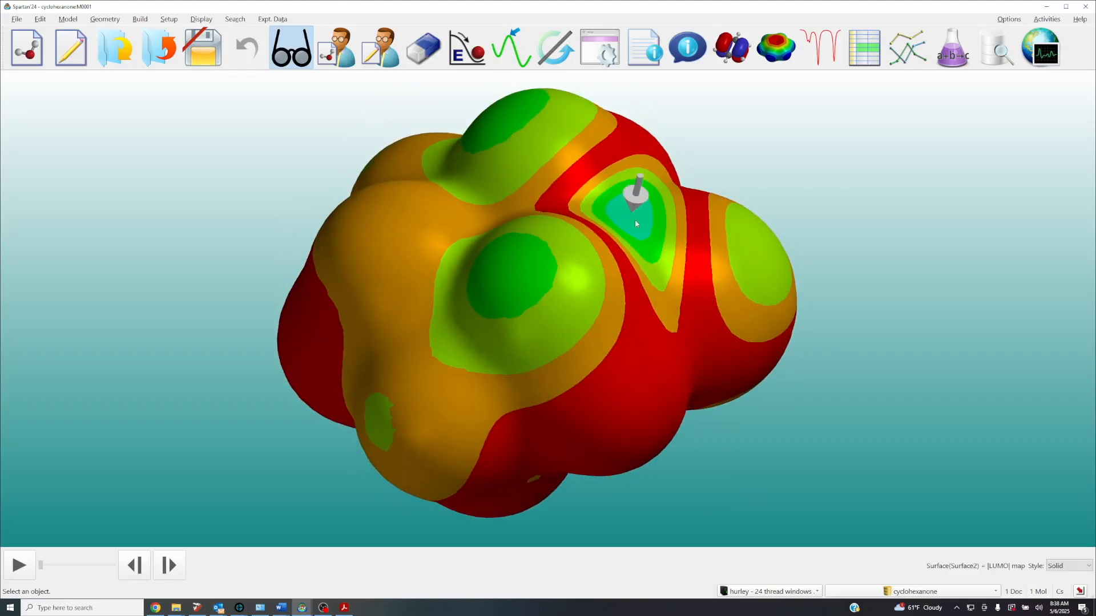
{"action": "left_click_drag", "start_coordinate": [639, 216], "coordinate": [646, 350]}
{"action": "right_click_drag", "start_coordinate": [663, 218], "coordinate": [605, 218]}
{"action": "scroll", "coordinate": [605, 218], "scroll_direction": "down", "scroll_amount": 2}
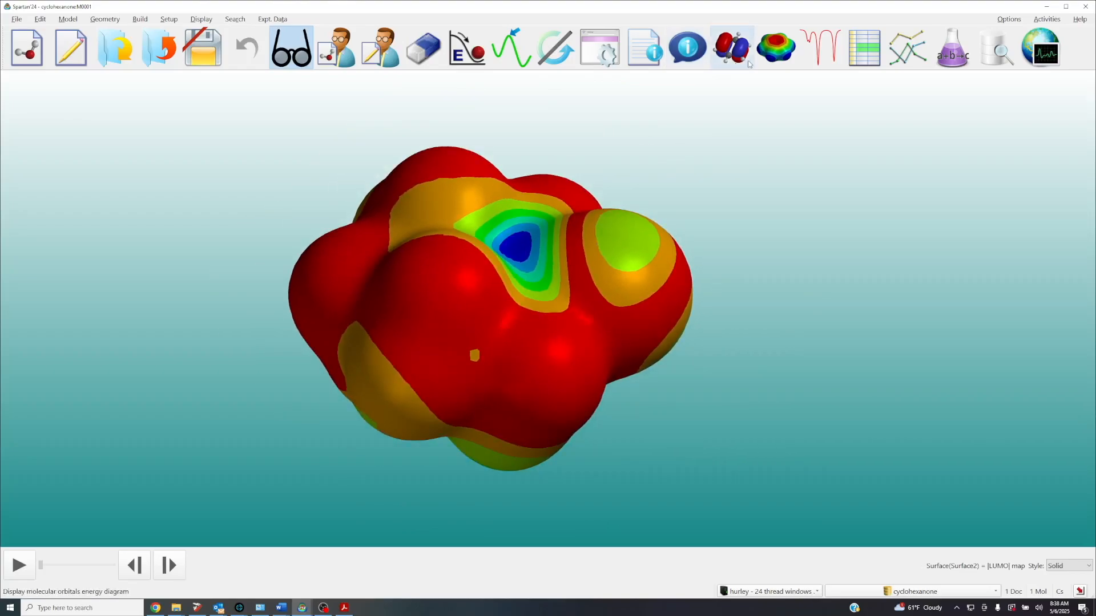
{"action": "left_click", "coordinate": [688, 46]}
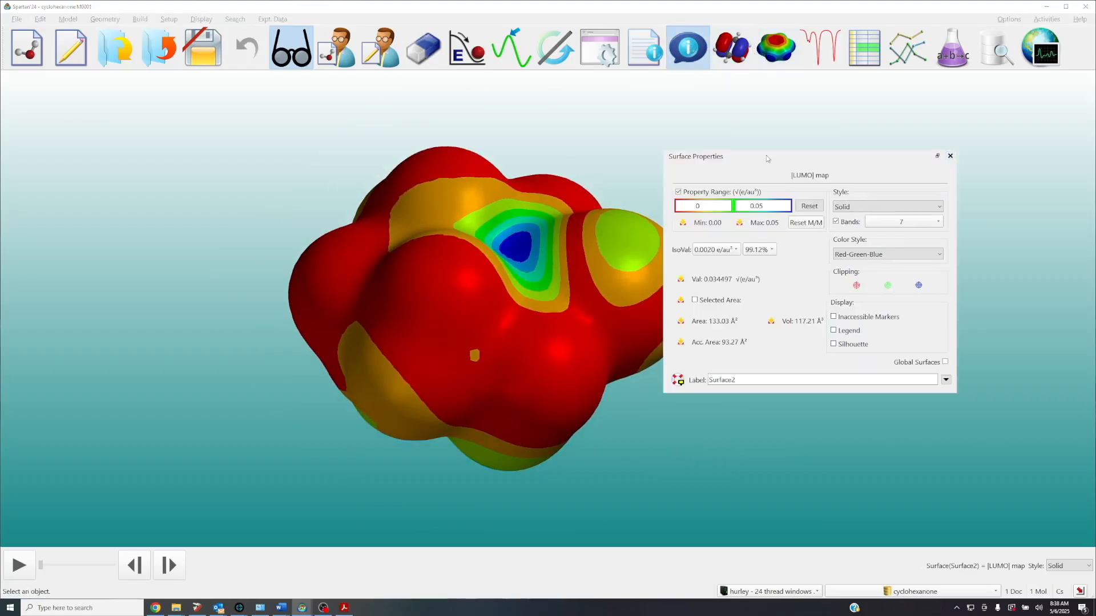
{"action": "left_click_drag", "start_coordinate": [776, 161], "coordinate": [841, 158]}
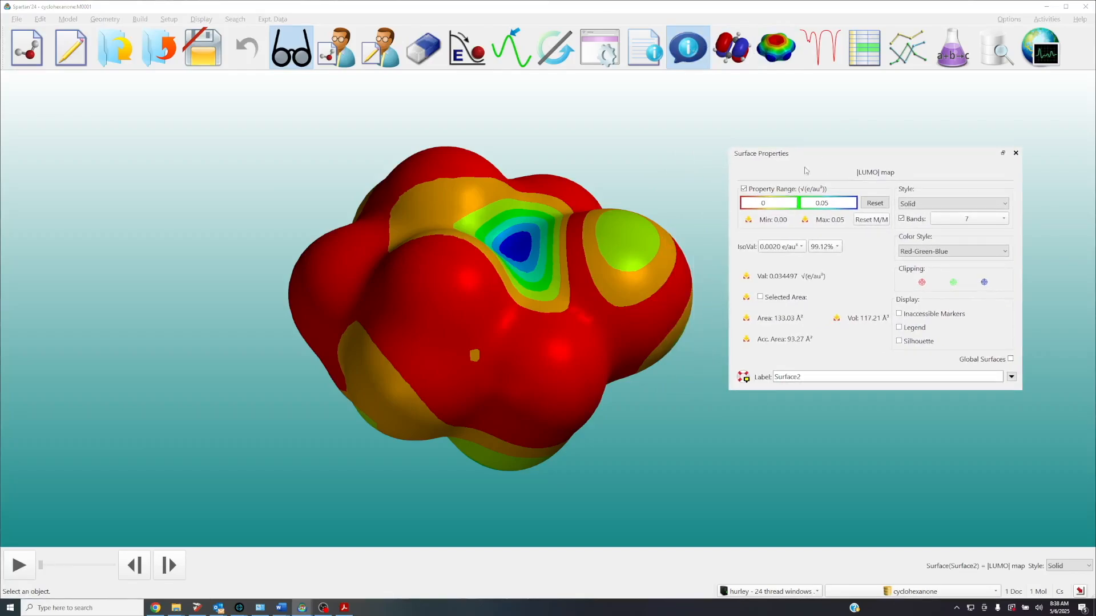
{"action": "left_click", "coordinate": [517, 244]}
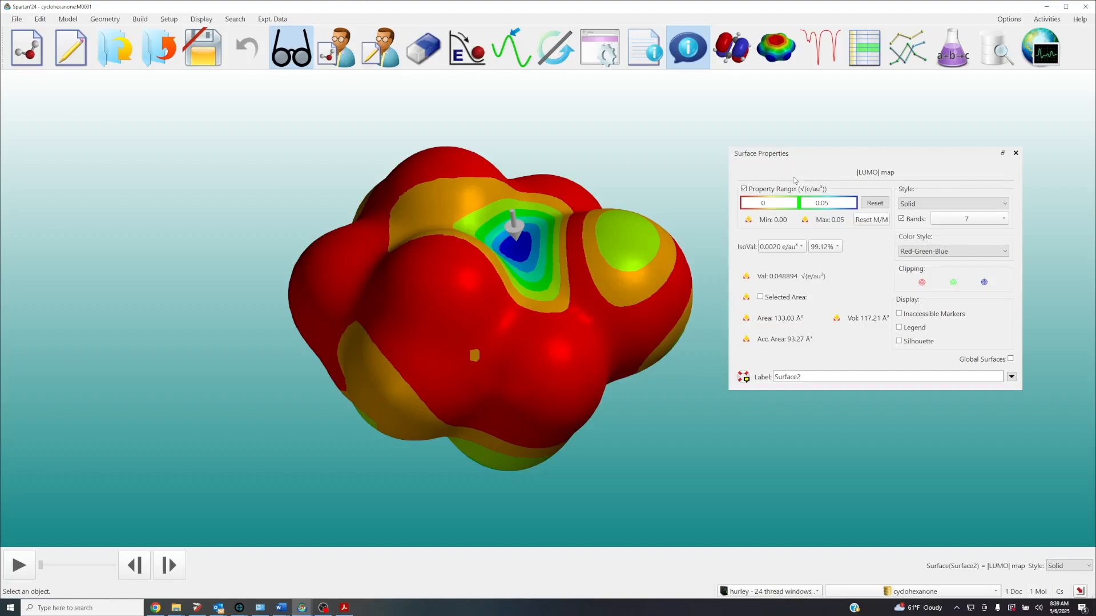
Display the |LUMO| map's color legend, reposition it beside the model and probe the blue region over the carbonyl carbon
{"action": "left_click", "coordinate": [899, 328]}
{"action": "left_click", "coordinate": [95, 354]}
{"action": "left_click_drag", "start_coordinate": [95, 358], "coordinate": [217, 210]}
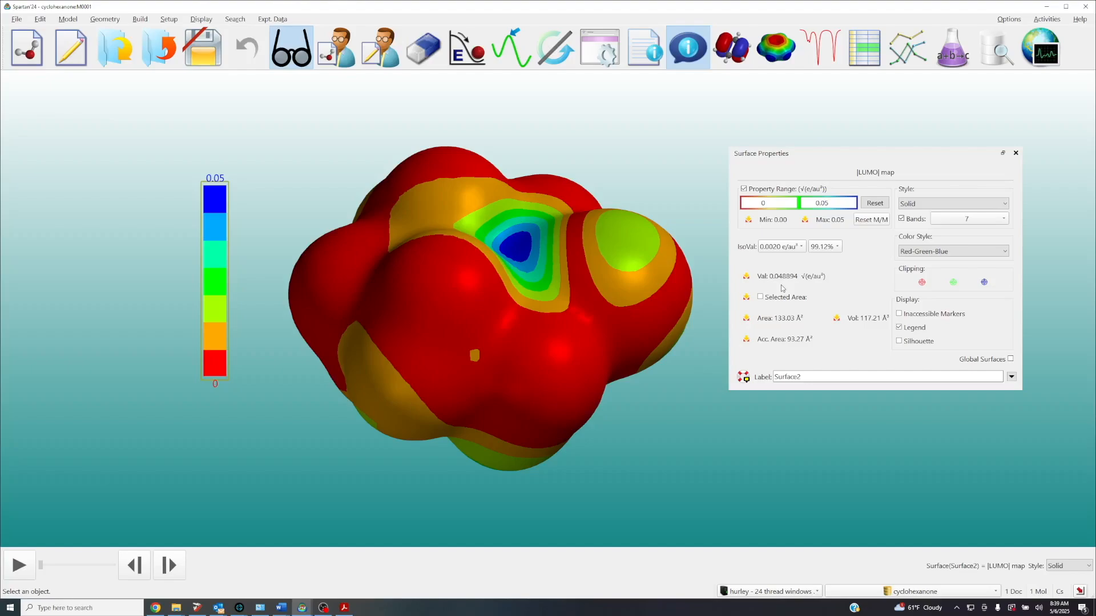
{"action": "left_click", "coordinate": [520, 252]}
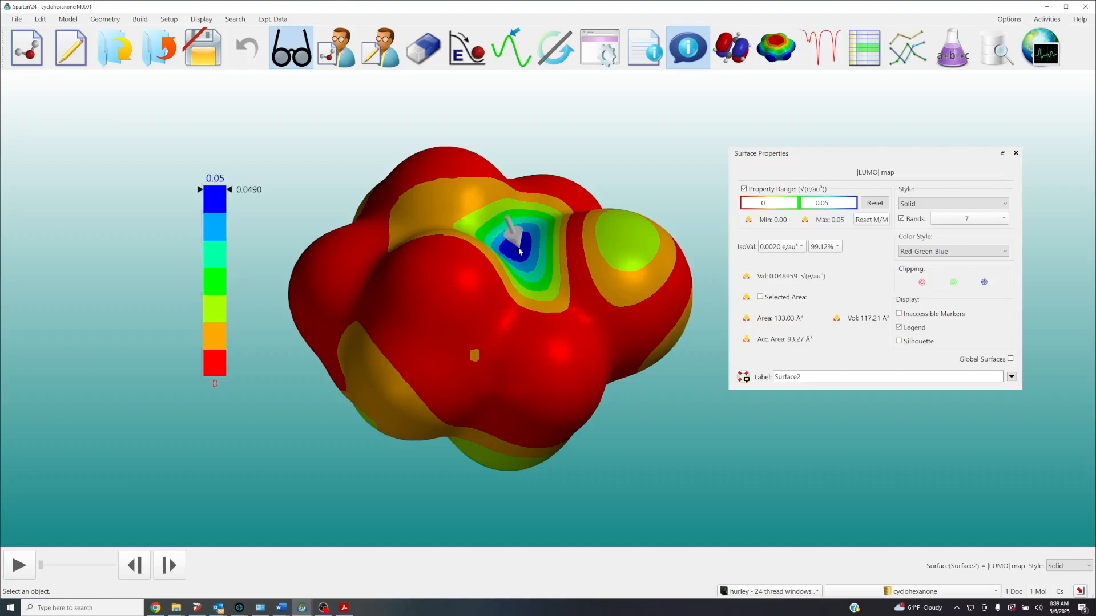
{"action": "left_click_drag", "start_coordinate": [524, 249], "coordinate": [532, 263]}
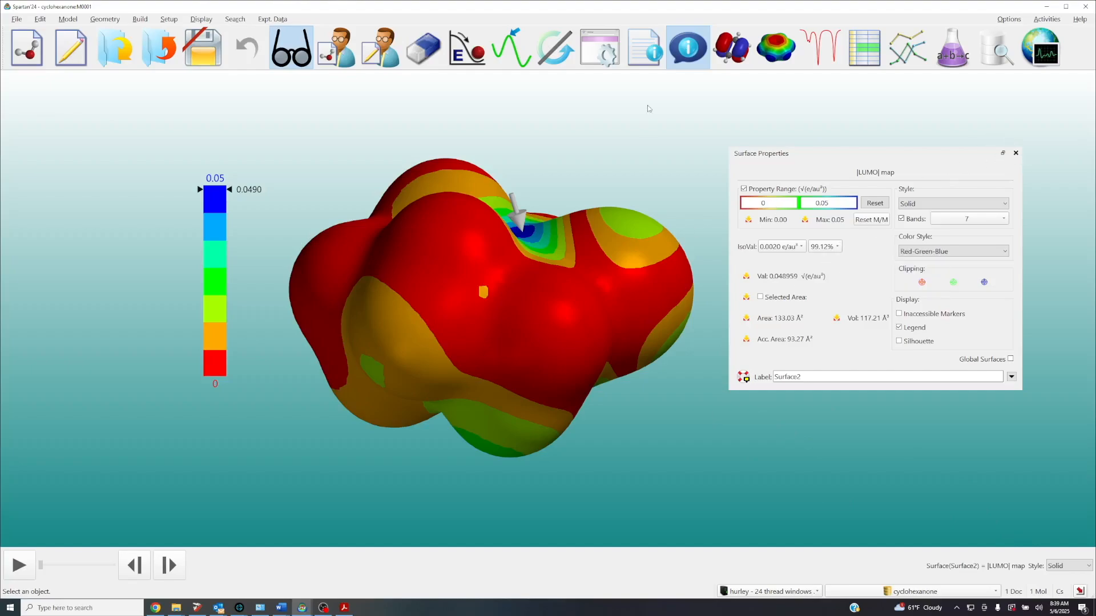
Hide the |LUMO| map, and close the surface list and the molecule properties
{"action": "left_click", "coordinate": [778, 51]}
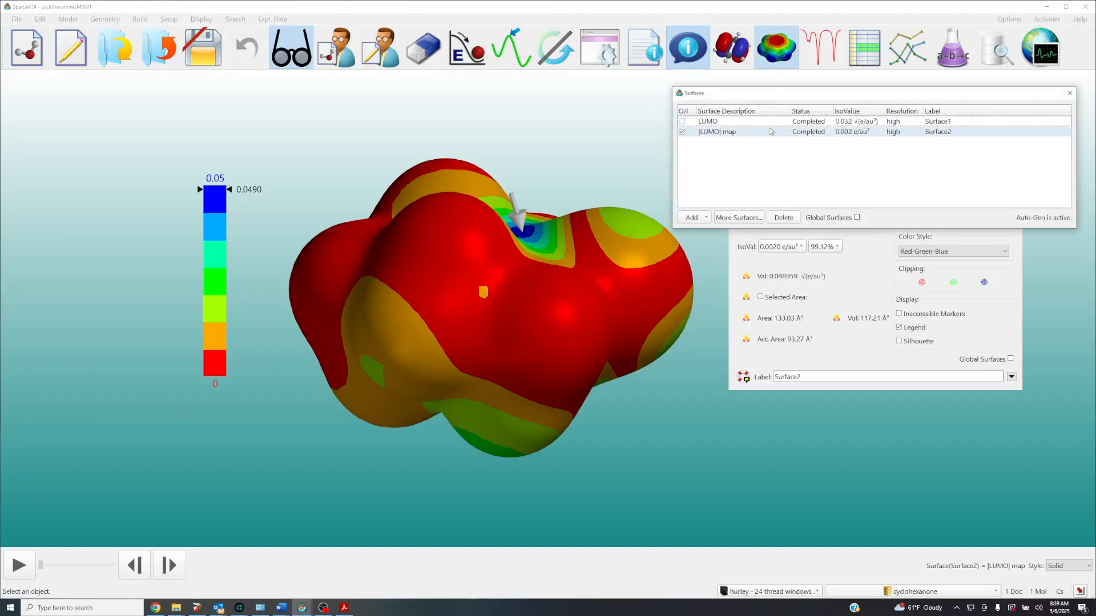
{"action": "left_click", "coordinate": [681, 132]}
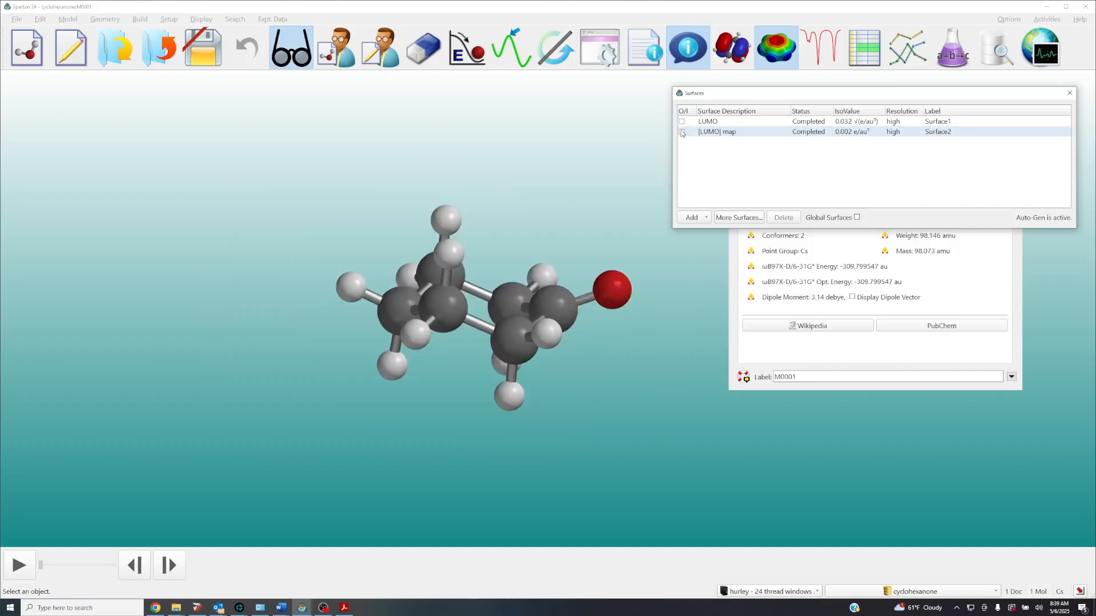
{"action": "left_click", "coordinate": [1069, 93]}
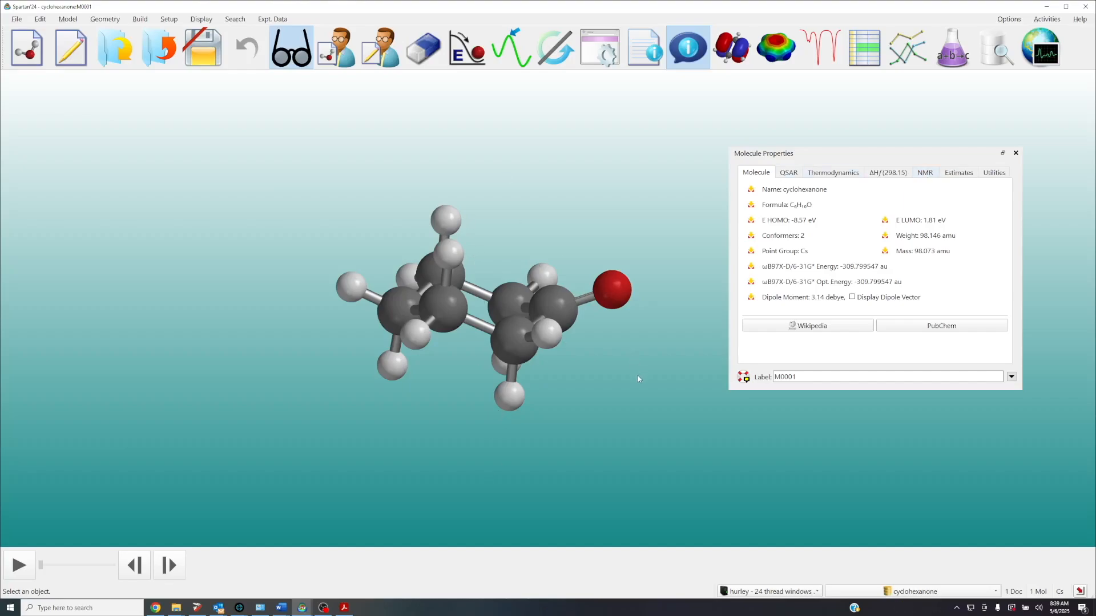
{"action": "left_click", "coordinate": [1015, 153]}
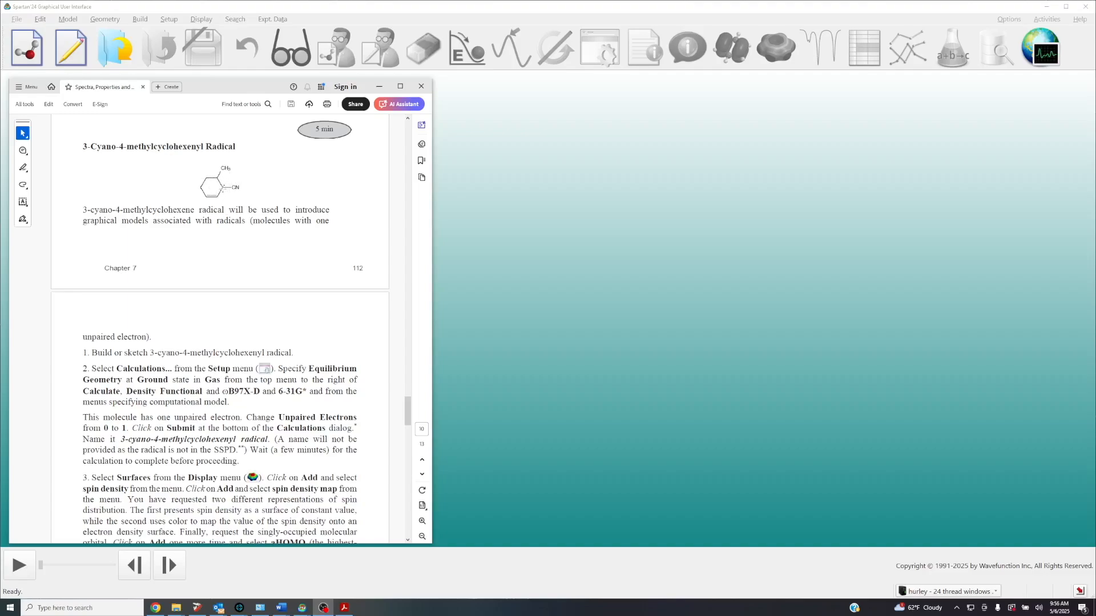
Read the tutorial instructions for the 3-cyano-4-methylcyclohexenyl radical and close the document
{"action": "left_click_drag", "start_coordinate": [279, 418], "coordinate": [356, 418]}
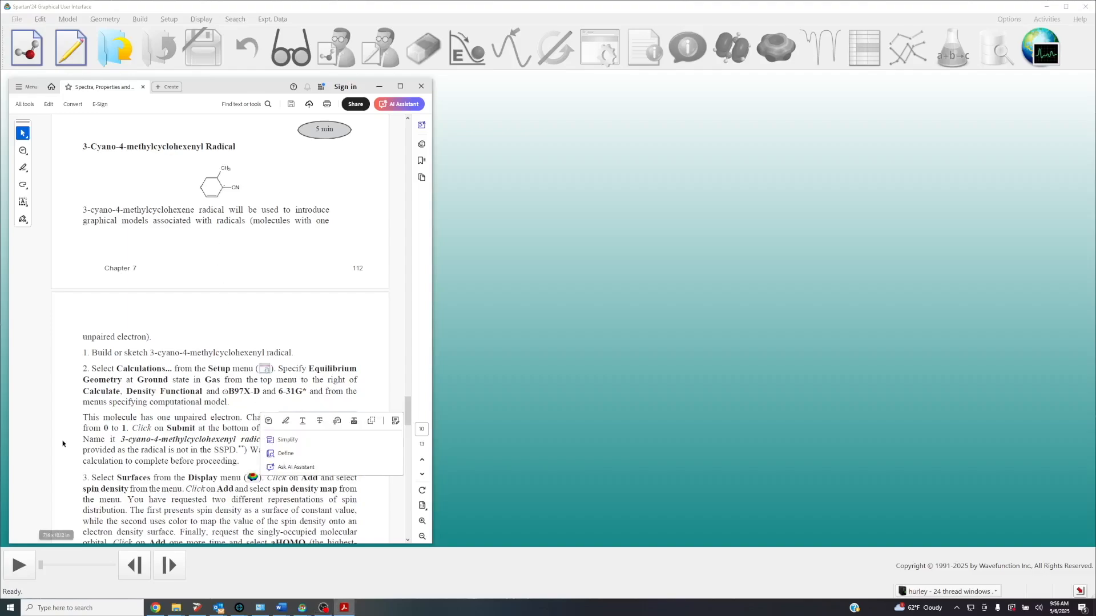
{"action": "left_click", "coordinate": [102, 428]}
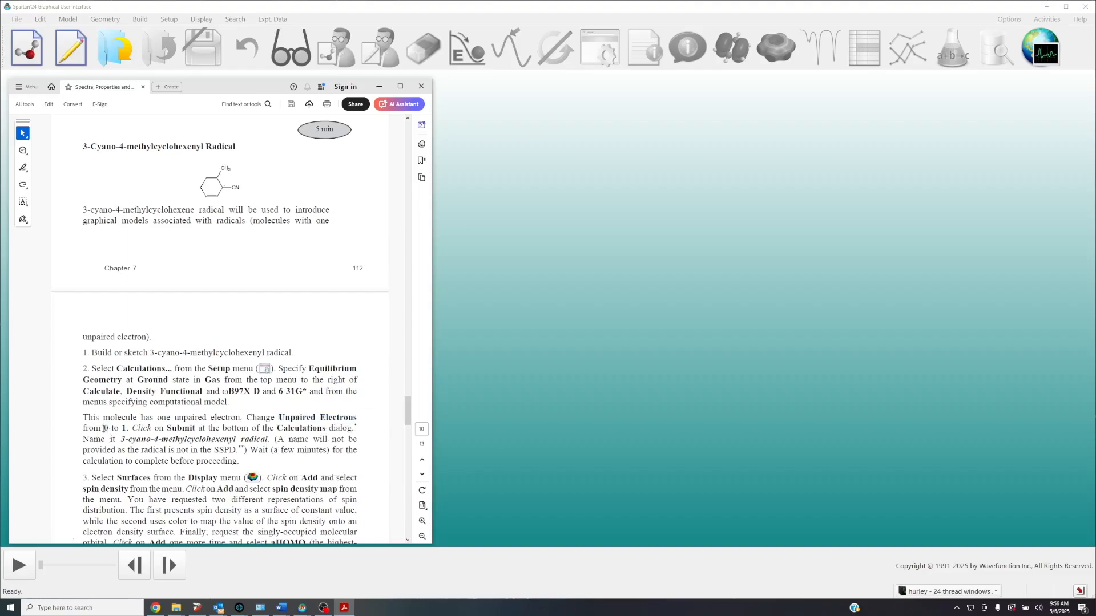
{"action": "left_click", "coordinate": [423, 88]}
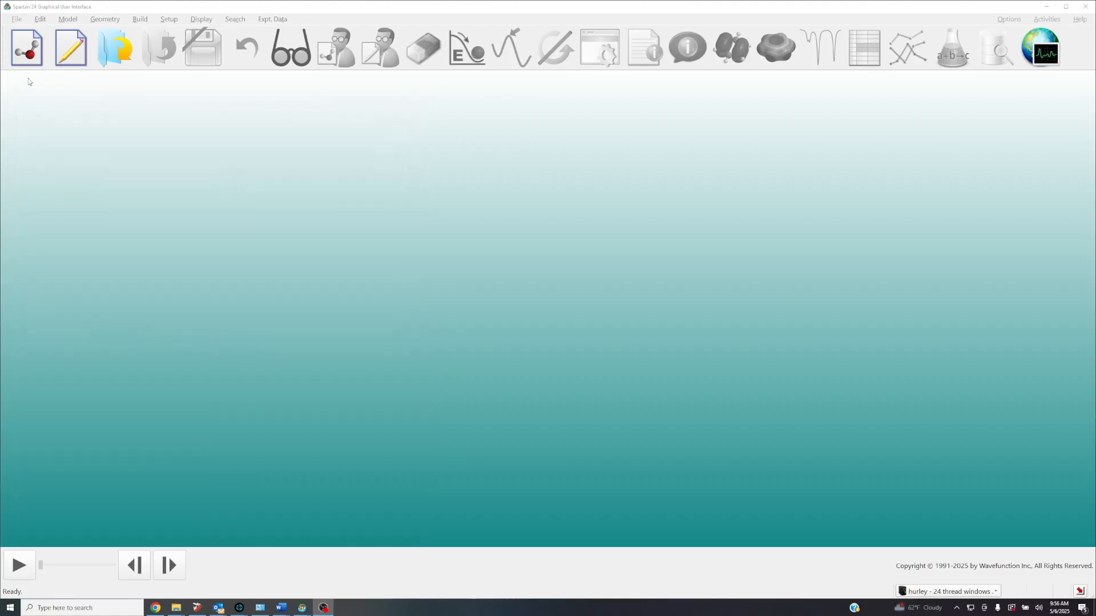
Start a new molecule and place a cyclohexane ring
{"action": "left_click", "coordinate": [25, 55]}
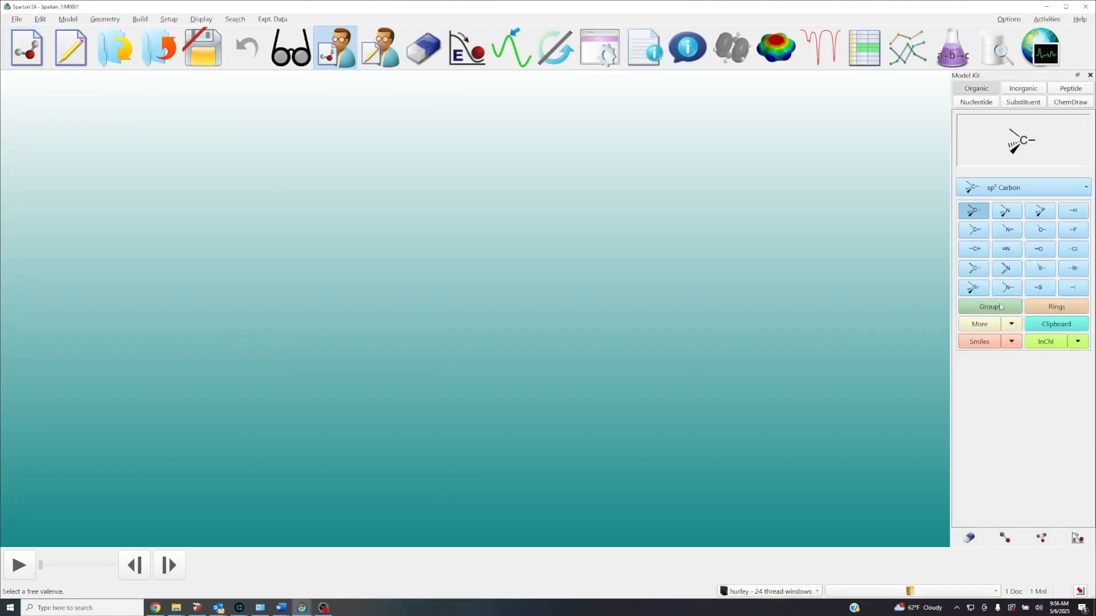
{"action": "left_click", "coordinate": [1060, 308]}
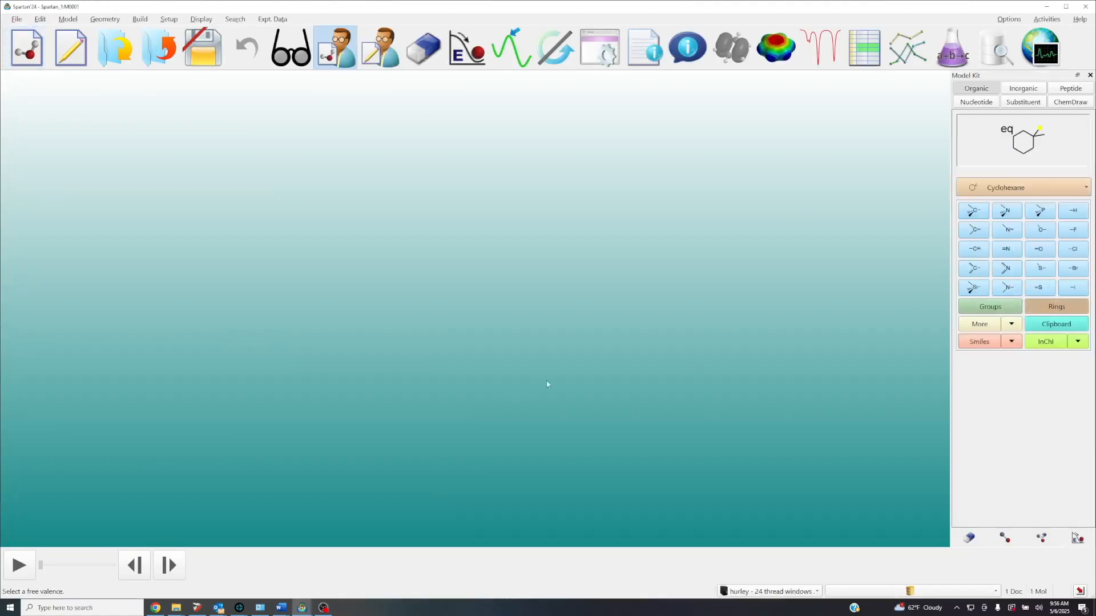
{"action": "left_click", "coordinate": [596, 350]}
{"action": "left_click_drag", "start_coordinate": [595, 350], "coordinate": [544, 245]}
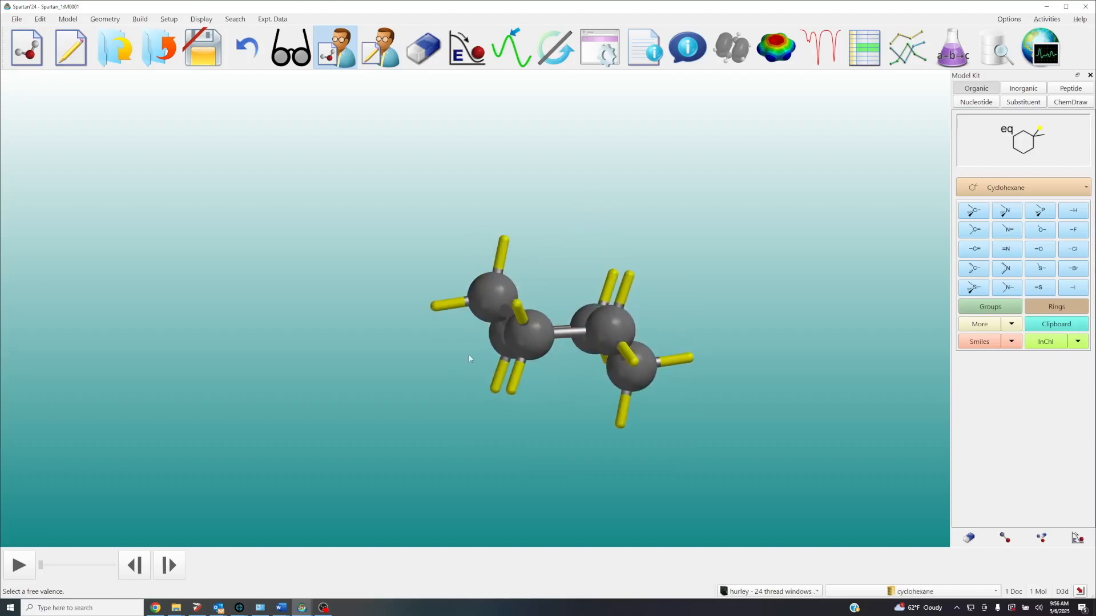
Join free valences on two adjacent ring carbons to form a cyclohexene double bond, and minimize the structure
{"action": "left_click", "coordinate": [1005, 538]}
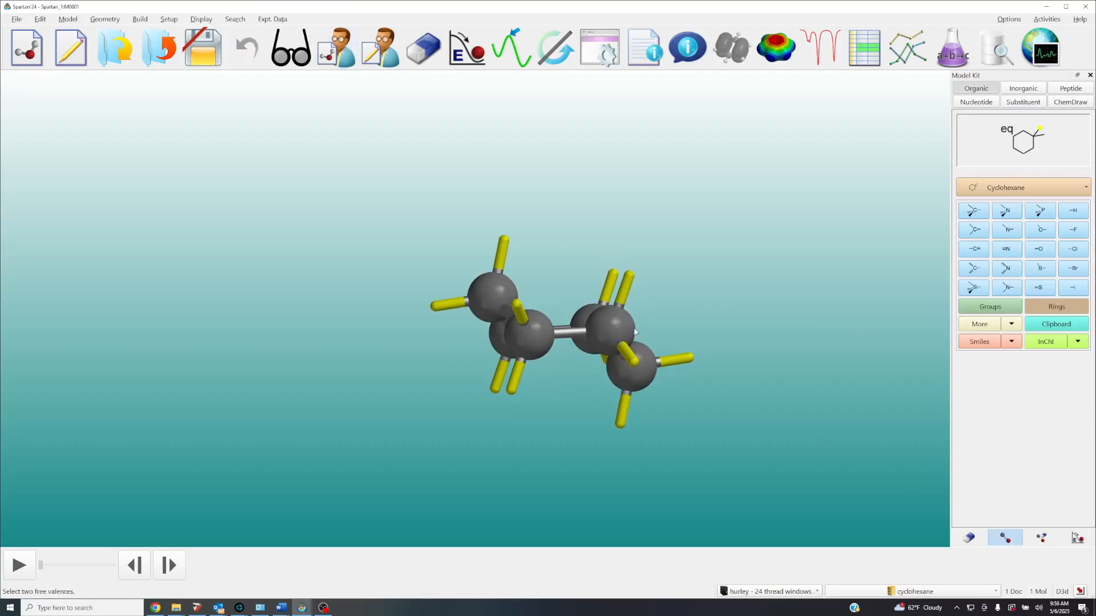
{"action": "left_click", "coordinate": [630, 277]}
{"action": "left_click", "coordinate": [509, 393]}
{"action": "left_click", "coordinate": [1076, 540]}
{"action": "left_click_drag", "start_coordinate": [692, 365], "coordinate": [668, 427]}
{"action": "scroll", "coordinate": [669, 424], "scroll_direction": "down", "scroll_amount": 4}
{"action": "right_click_drag", "start_coordinate": [672, 421], "coordinate": [647, 366]}
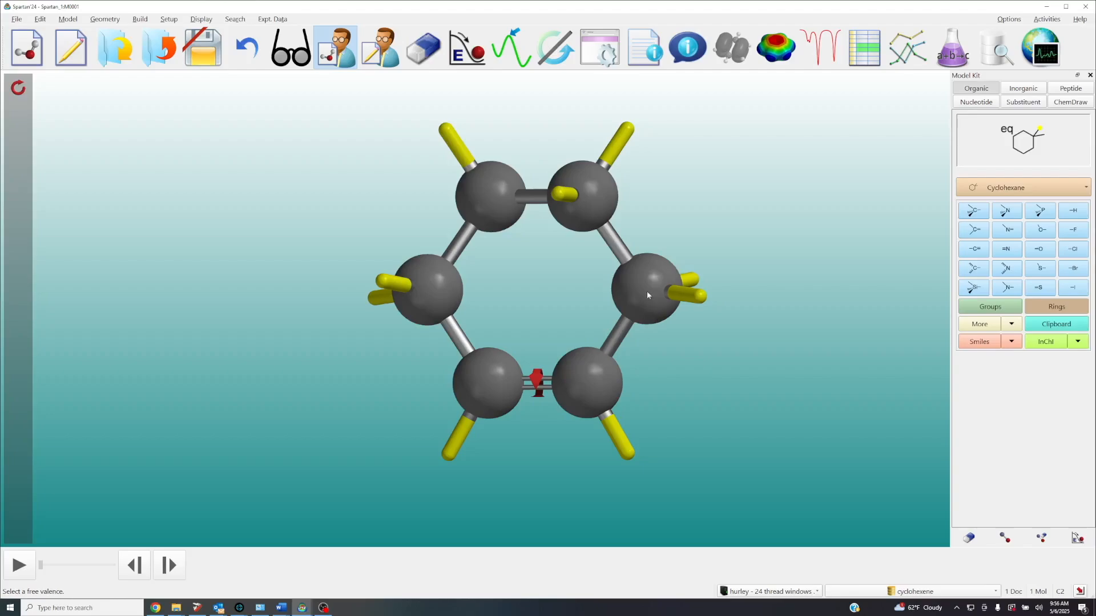
Delete one free valence from the ring carbon next to the double bond to make the radical, and minimize the structure
{"action": "left_click_drag", "start_coordinate": [751, 370], "coordinate": [750, 345]}
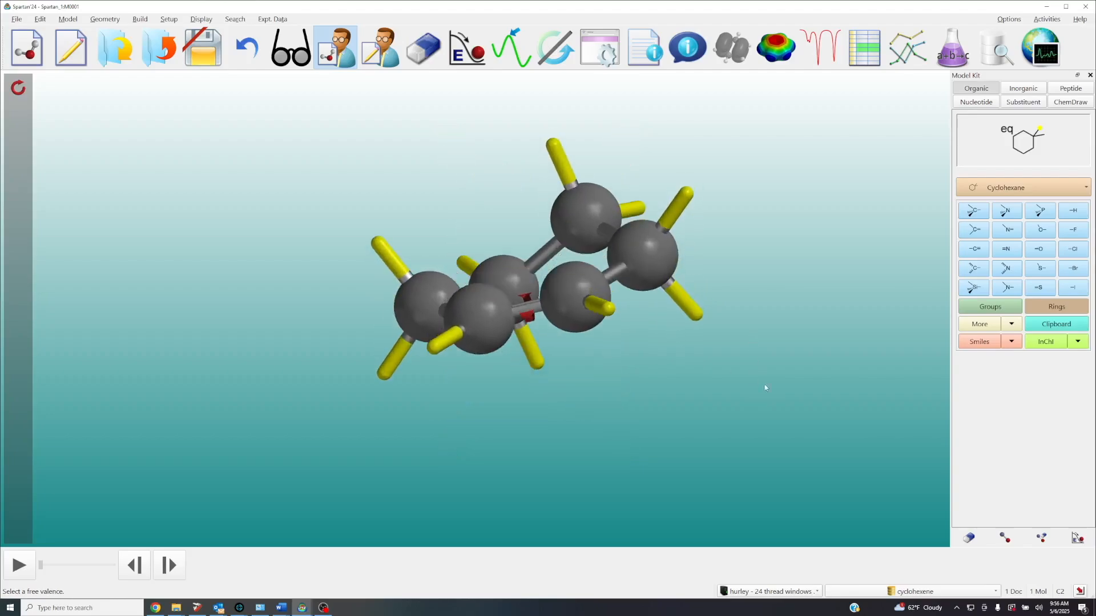
{"action": "left_click", "coordinate": [694, 304]}
{"action": "left_click_drag", "start_coordinate": [731, 321], "coordinate": [741, 377]}
{"action": "left_click", "coordinate": [1078, 538]}
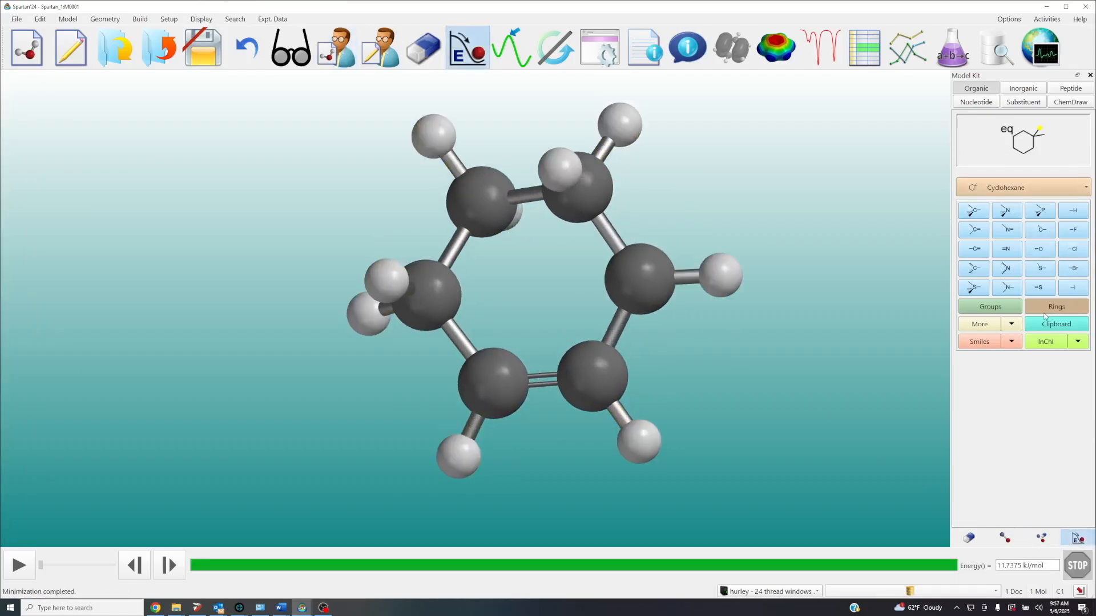
Attach a cyano group to the radical carbon's remaining free valence
{"action": "left_click", "coordinate": [1014, 309]}
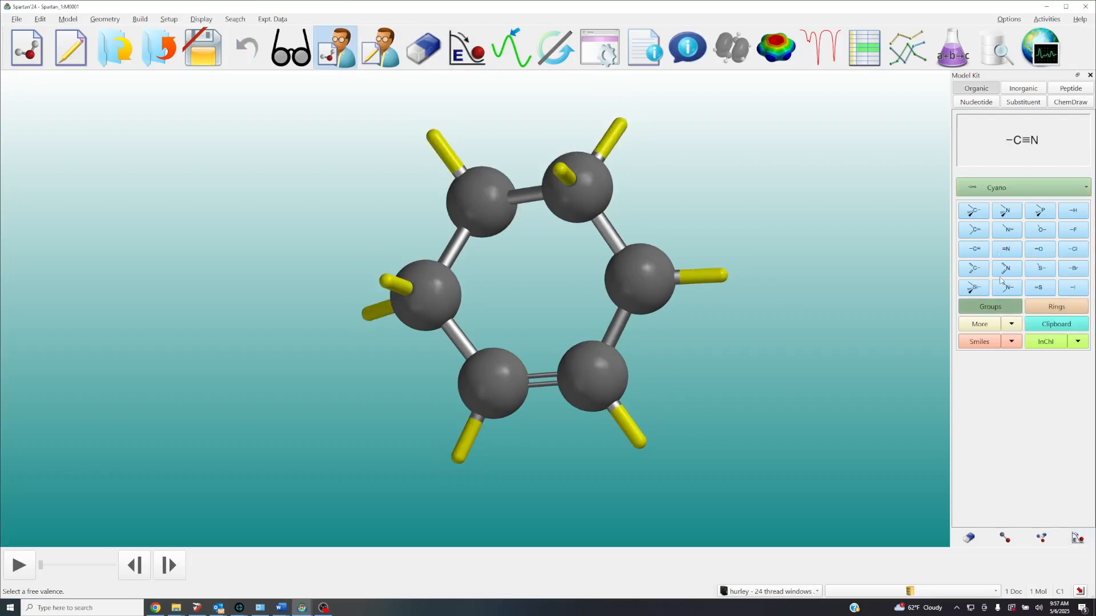
{"action": "left_click", "coordinate": [723, 277]}
{"action": "left_click_drag", "start_coordinate": [653, 271], "coordinate": [590, 231]}
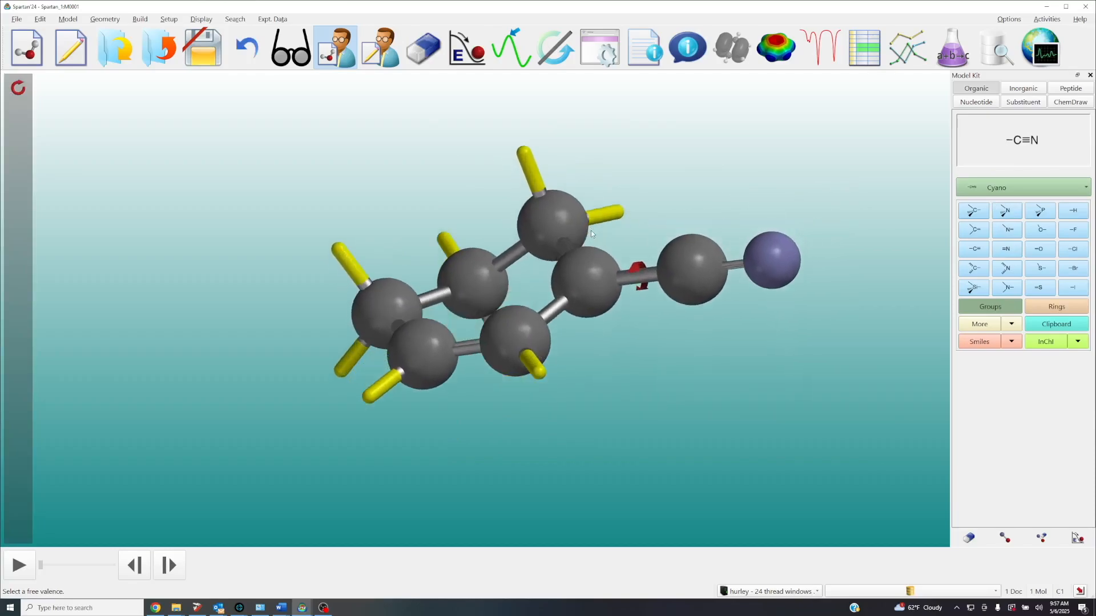
Add an sp³ carbon as a methyl group on the saturated ring carbon next to the cyano-bearing carbon
{"action": "left_click", "coordinate": [980, 215]}
{"action": "left_click", "coordinate": [622, 211]}
{"action": "left_click_drag", "start_coordinate": [622, 211], "coordinate": [642, 241]}
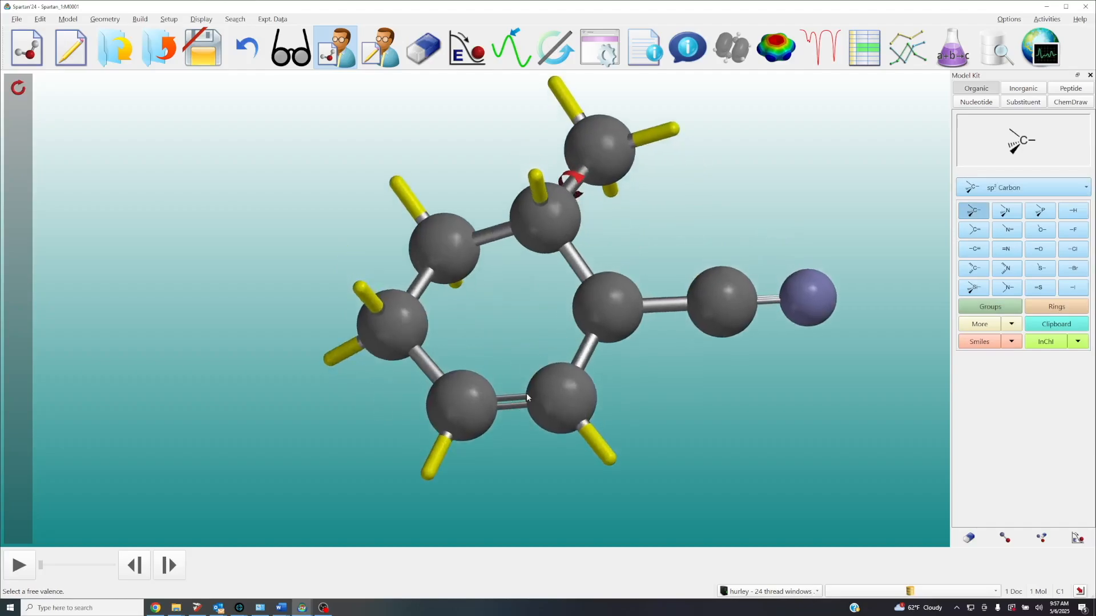
{"action": "left_click_drag", "start_coordinate": [558, 404], "coordinate": [590, 342]}
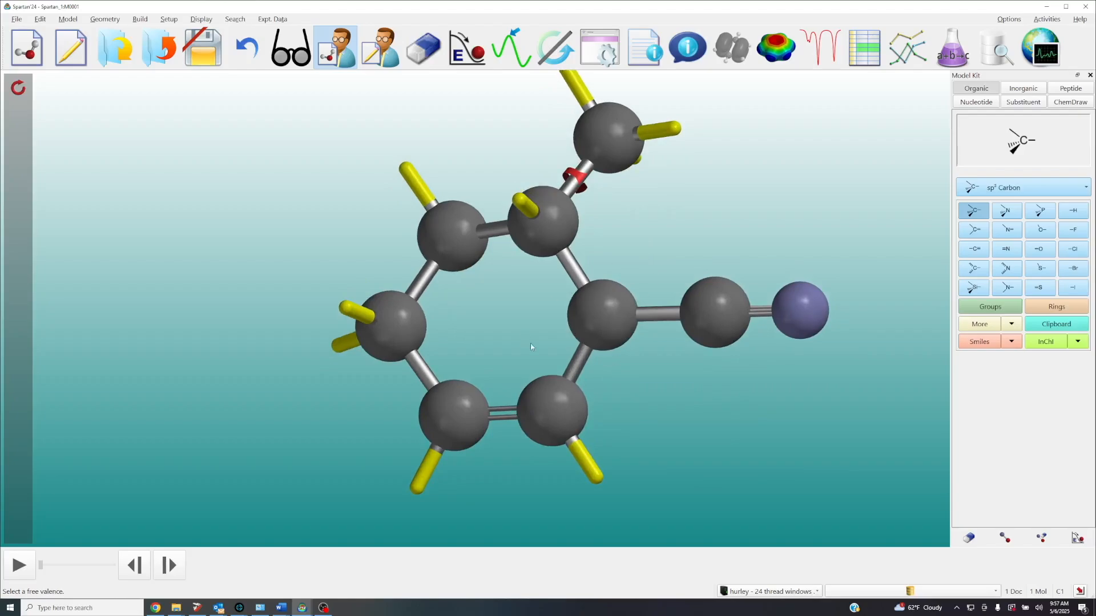
{"action": "scroll", "coordinate": [622, 277], "scroll_direction": "down", "scroll_amount": 5}
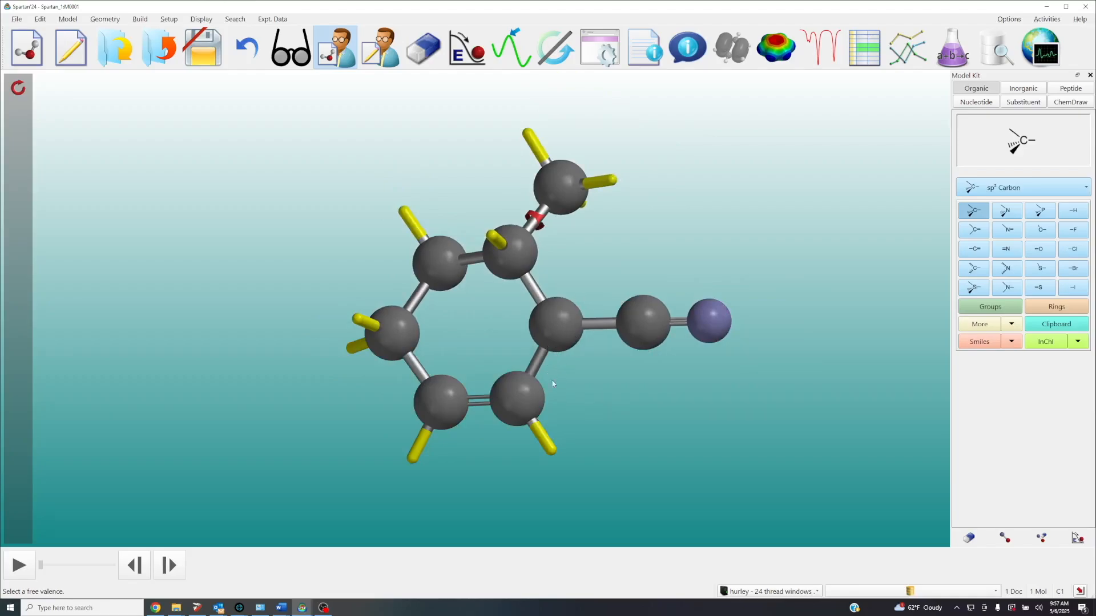
{"action": "scroll", "coordinate": [563, 316], "scroll_direction": "down", "scroll_amount": 3}
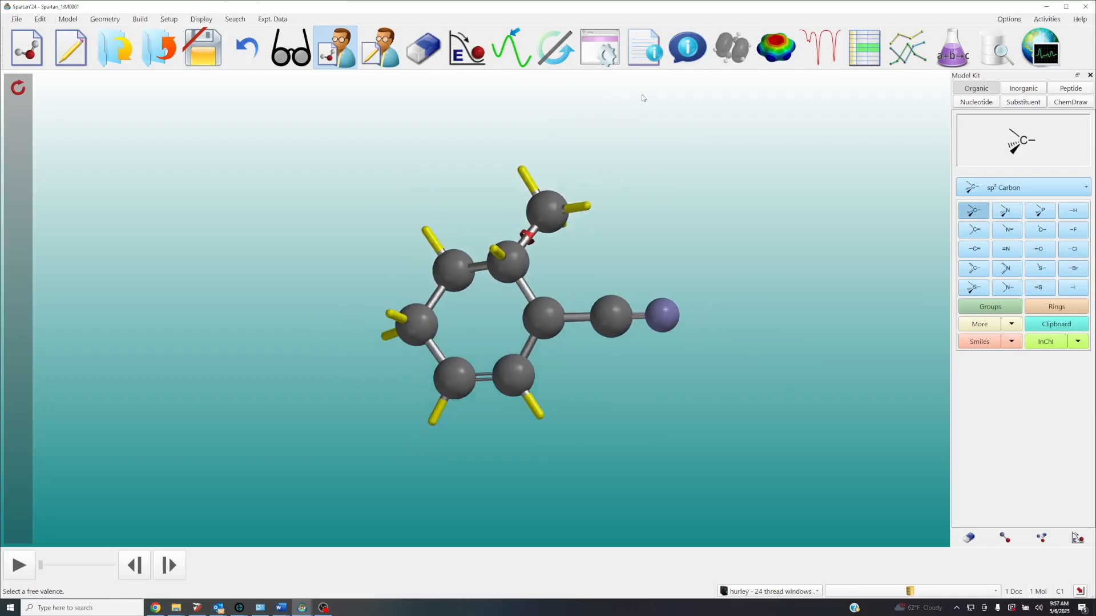
Switch the finished radical to viewing mode and open its calculation setup
{"action": "left_click", "coordinate": [292, 55]}
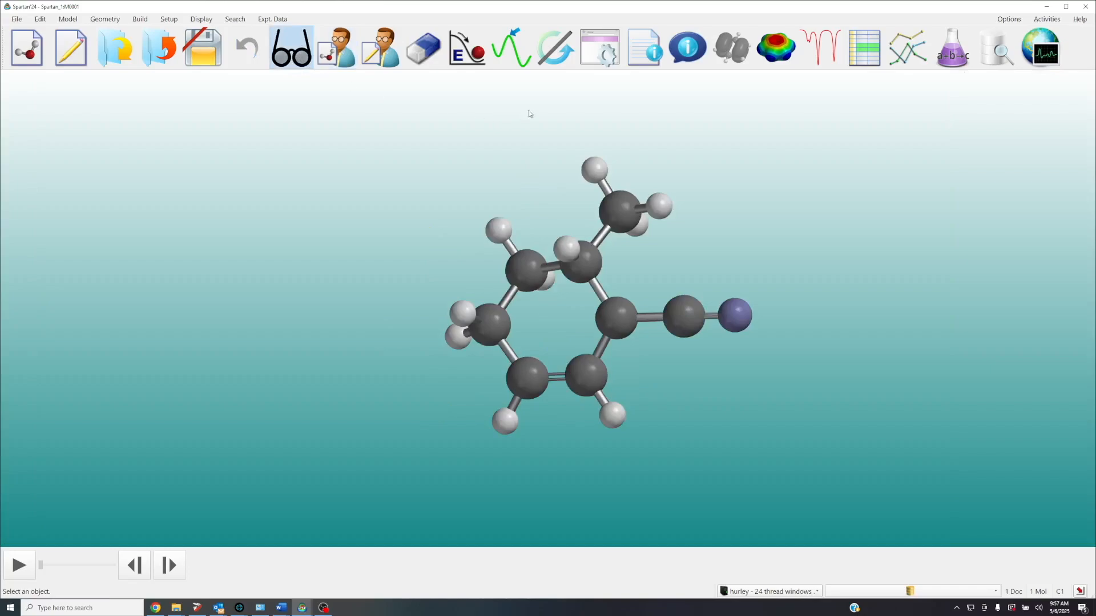
{"action": "left_click", "coordinate": [604, 55]}
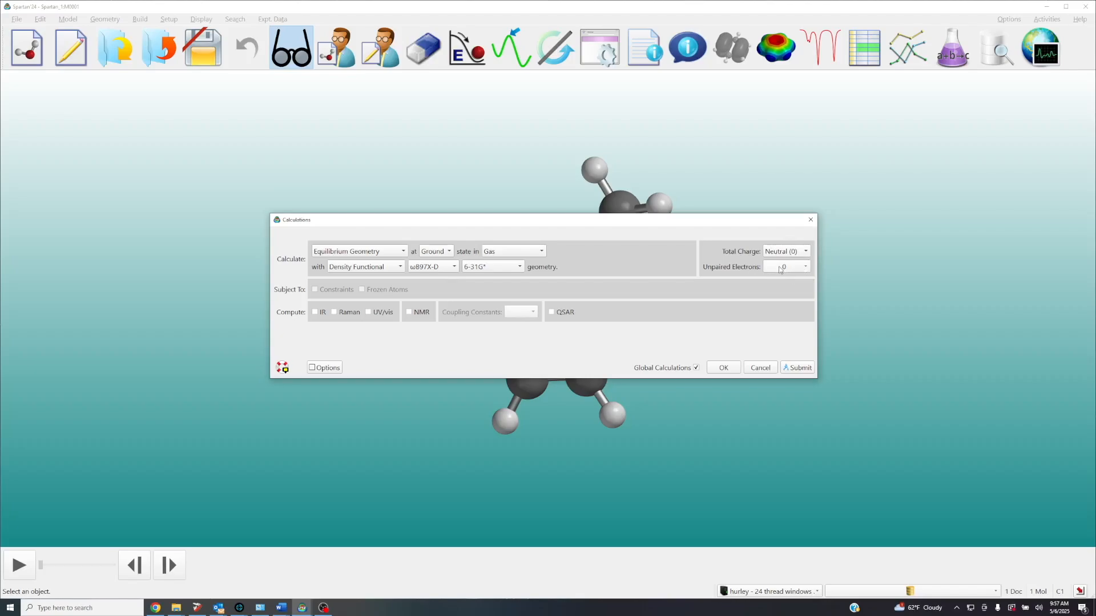
{"action": "left_click", "coordinate": [792, 270]}
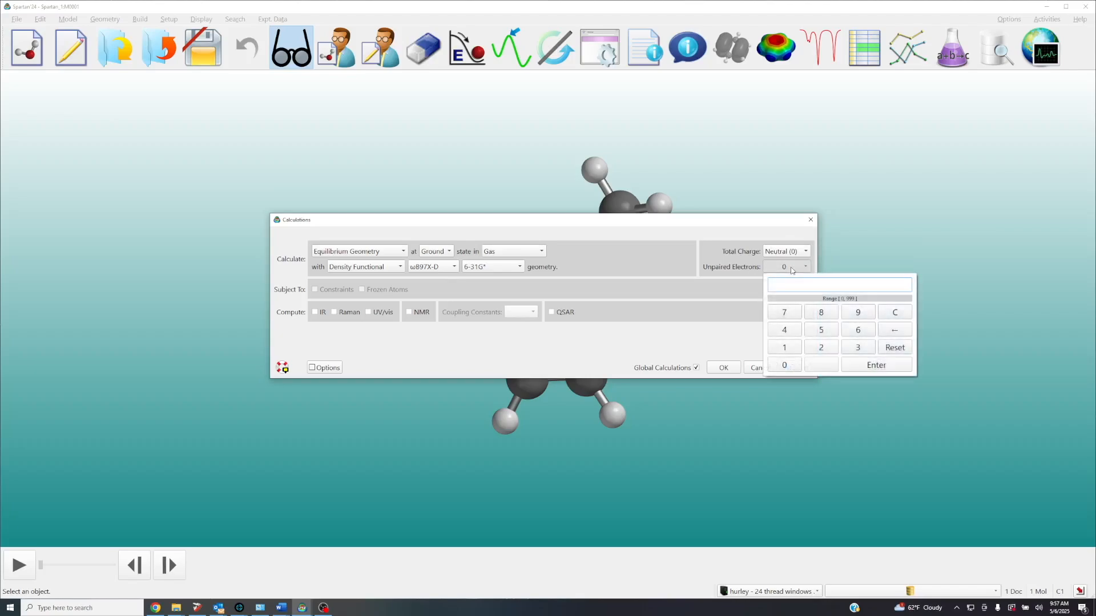
{"action": "left_click", "coordinate": [718, 292]}
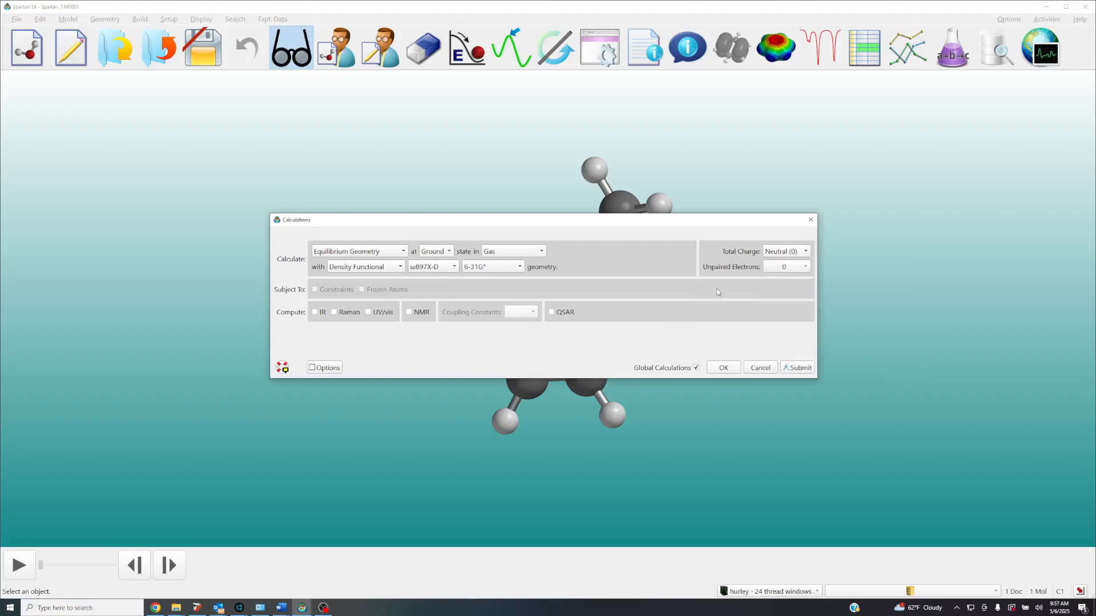
{"action": "left_click", "coordinate": [805, 368]}
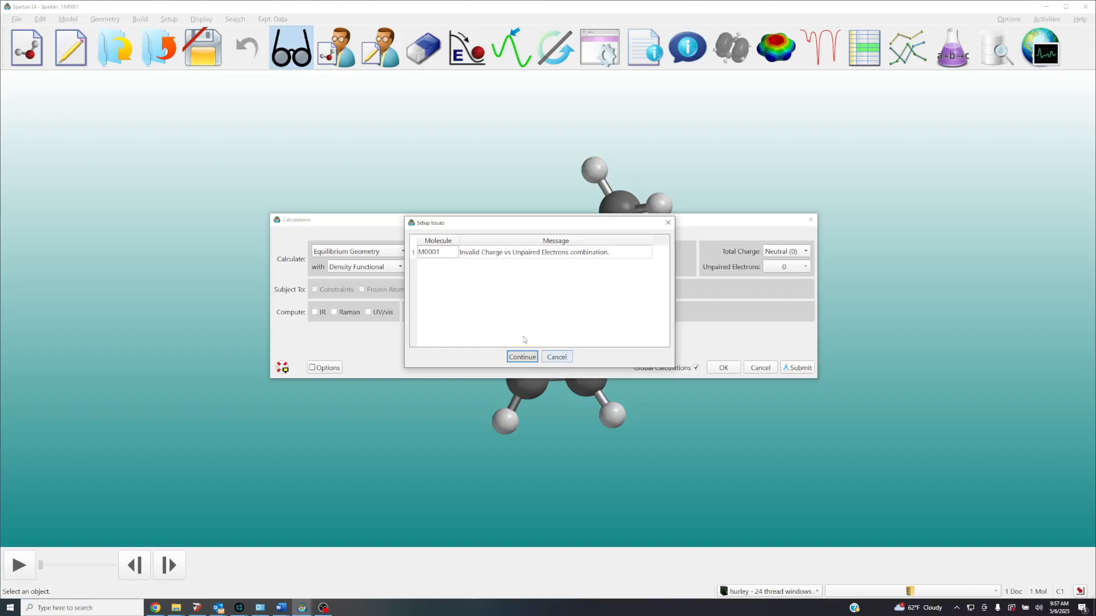
{"action": "left_click", "coordinate": [564, 358]}
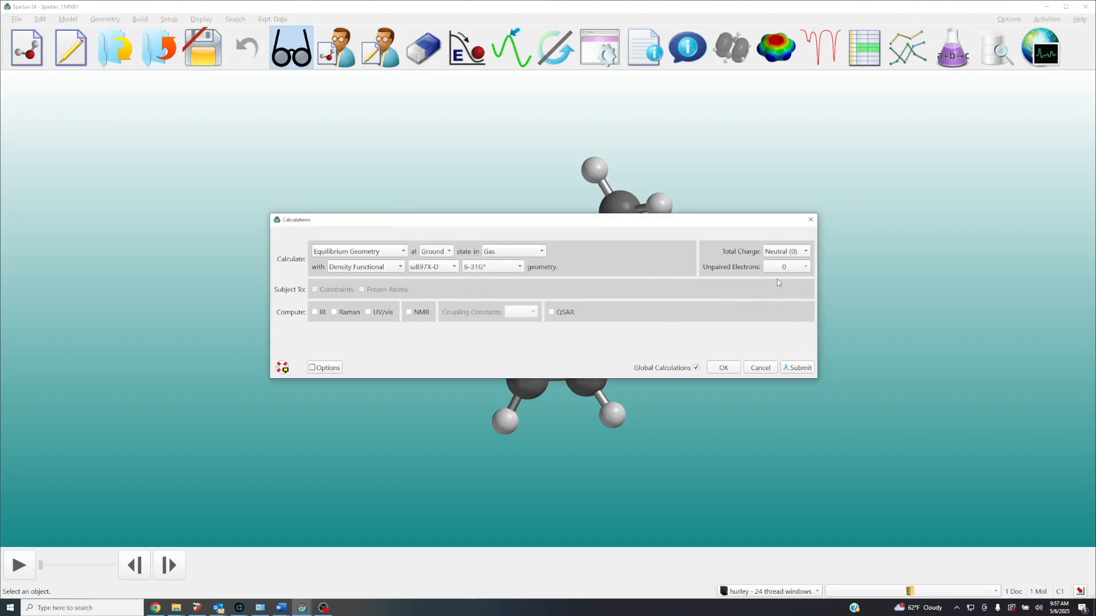
Set the unpaired electrons to 1 for the ωB97X-D/6-31G* equilibrium geometry calculation and submit it
{"action": "left_click", "coordinate": [786, 267]}
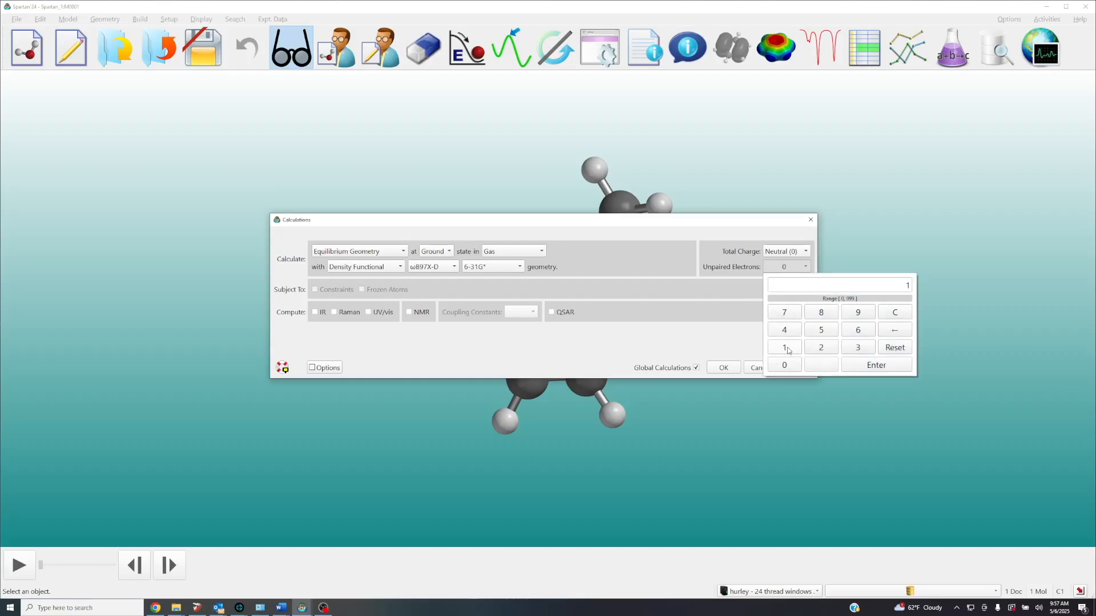
{"action": "left_click", "coordinate": [881, 366]}
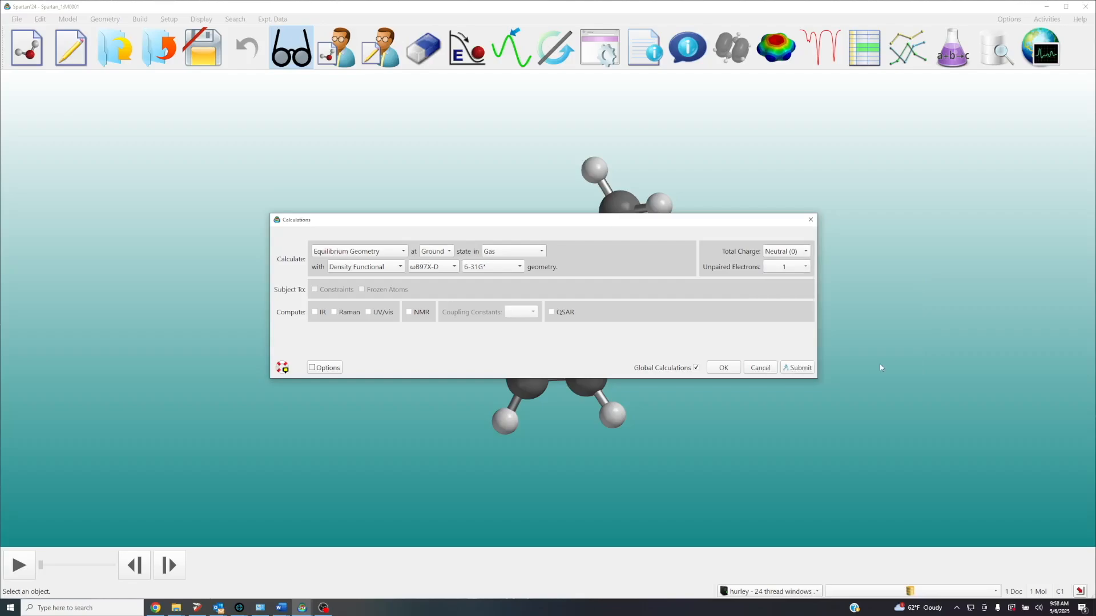
{"action": "left_click", "coordinate": [799, 368]}
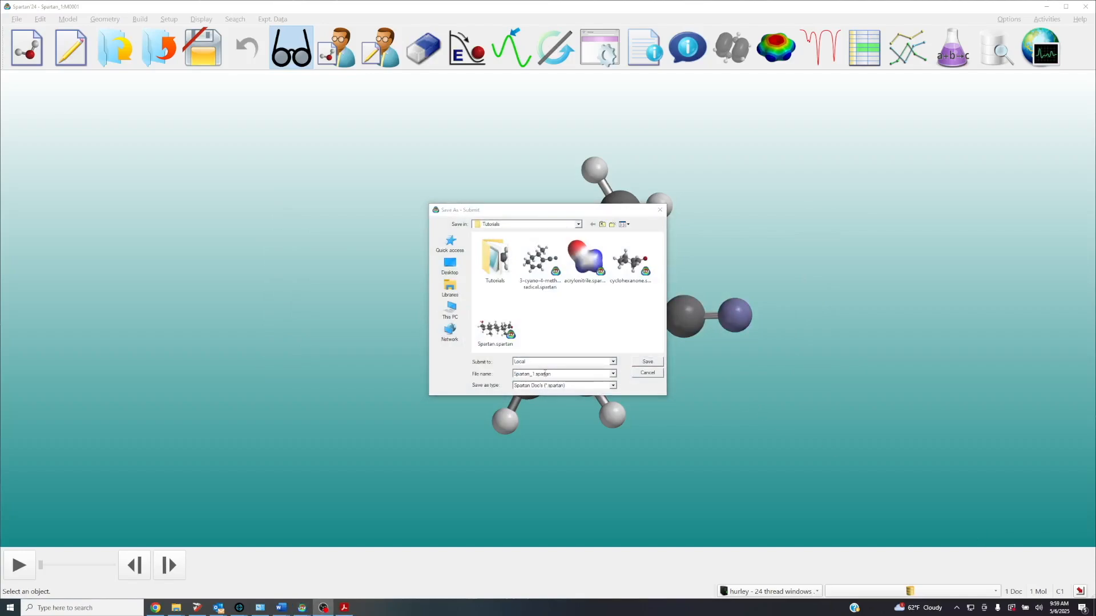
Save the submitted job as "3-cyano-4-methylcyclohexenyl radical" in the Tutorials folder, replacing the existing file, and dismiss the start notice
{"action": "left_click", "coordinate": [546, 374]}
{"action": "left_click_drag", "start_coordinate": [566, 375], "coordinate": [484, 373]}
{"action": "type", "text": "3-cyano-4-methylcyclohexenyl radical"}
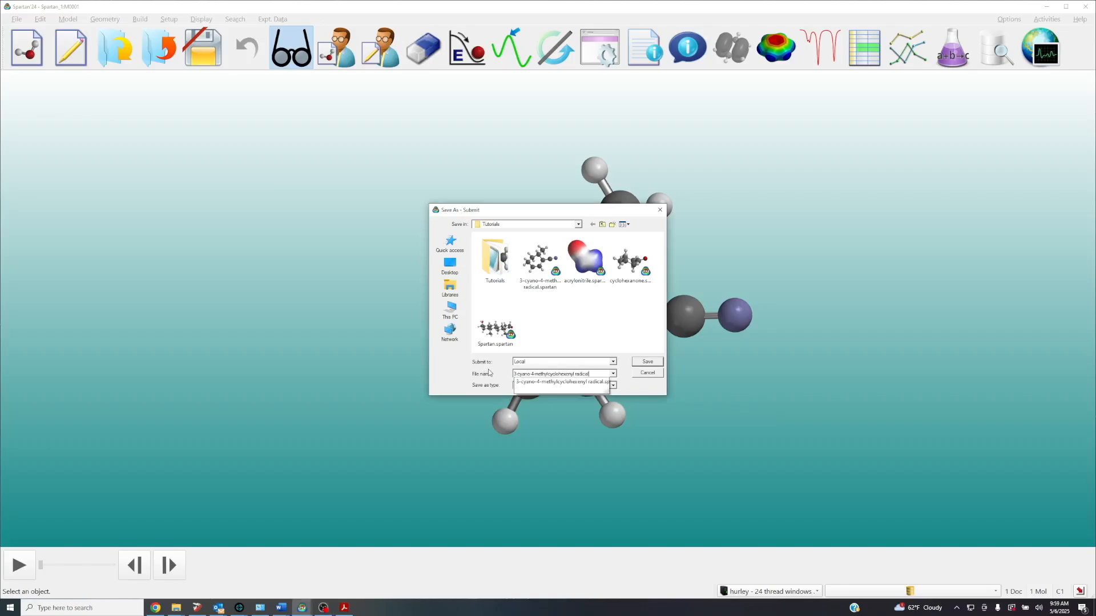
{"action": "left_click", "coordinate": [648, 362]}
{"action": "left_click", "coordinate": [578, 304]}
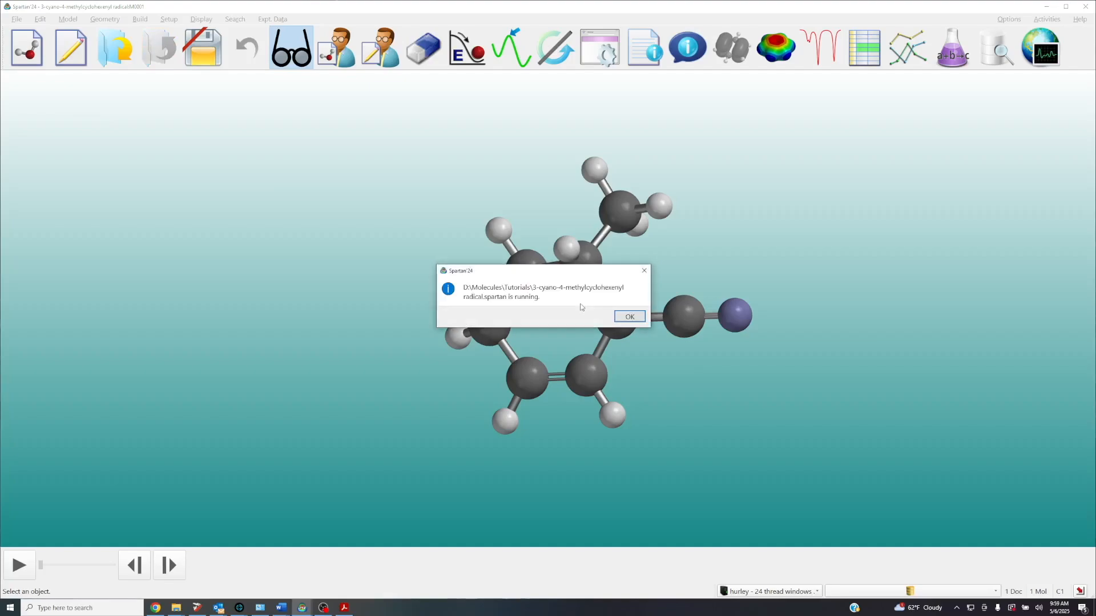
{"action": "left_click", "coordinate": [630, 317]}
Open the job monitor and expand the 3-cyano-4-methylcyclohexenyl radical job to view the live output of molecule M0001
{"action": "scroll", "coordinate": [833, 214], "scroll_direction": "down", "scroll_amount": 3}
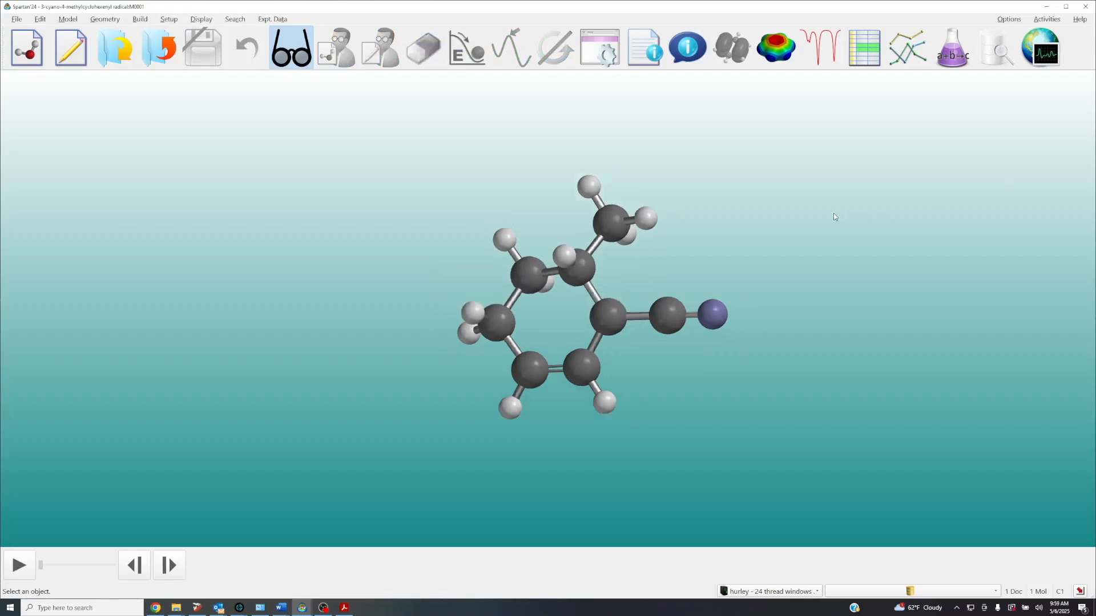
{"action": "right_click_drag", "start_coordinate": [829, 231], "coordinate": [710, 223]}
{"action": "left_click", "coordinate": [1046, 54]}
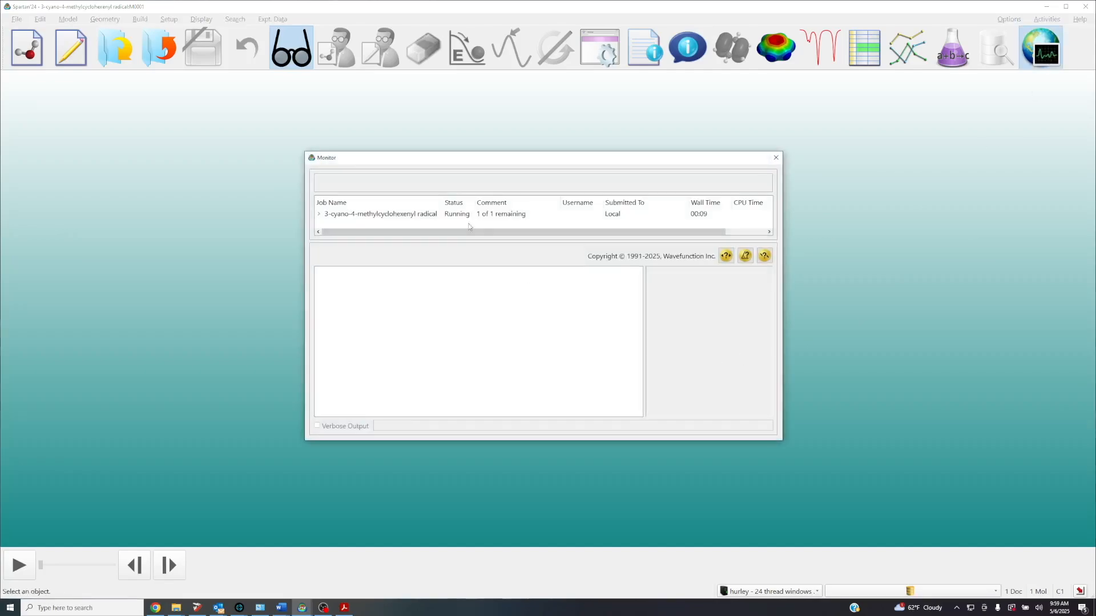
{"action": "left_click_drag", "start_coordinate": [374, 242], "coordinate": [374, 252]}
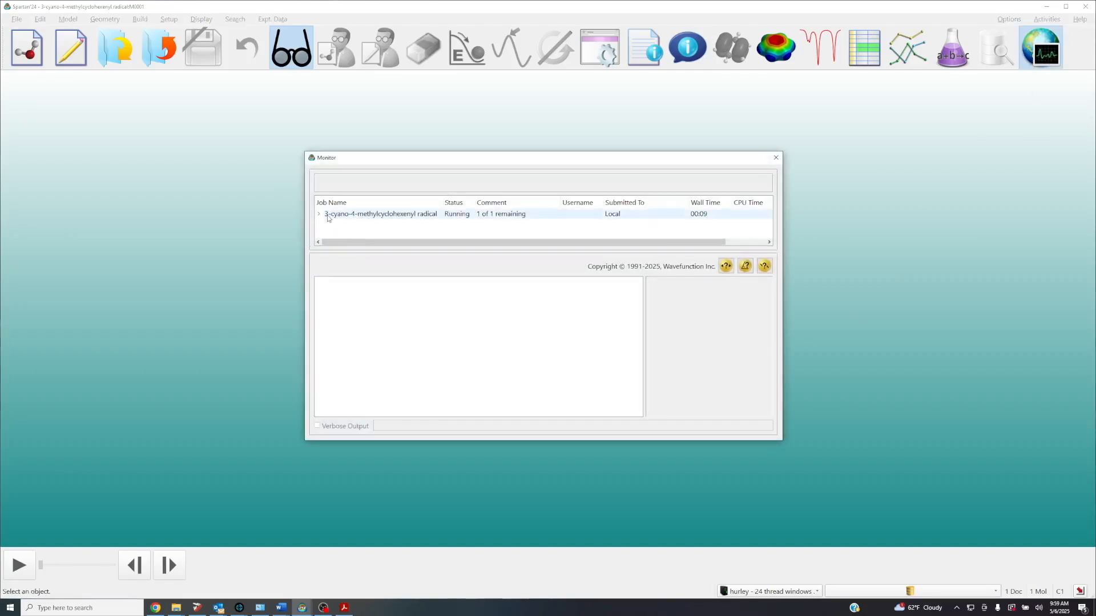
{"action": "left_click", "coordinate": [319, 215]}
{"action": "left_click", "coordinate": [348, 224]}
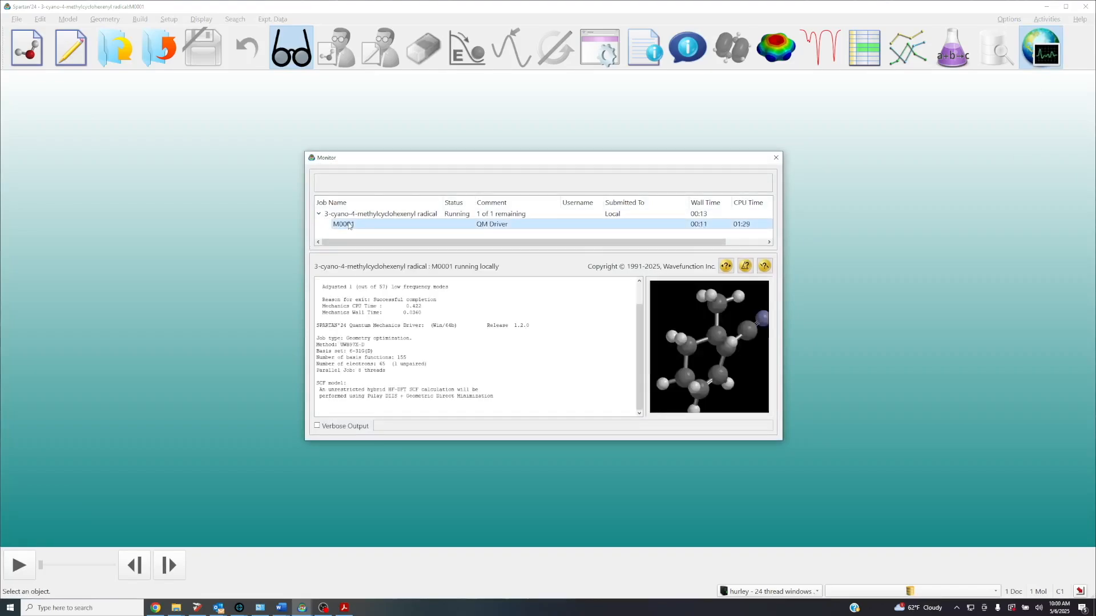
Enlarge the monitor's output and structure preview areas, follow the job to completion, and close the monitor
{"action": "left_click_drag", "start_coordinate": [452, 251], "coordinate": [453, 247]}
{"action": "left_click_drag", "start_coordinate": [474, 441], "coordinate": [476, 463]}
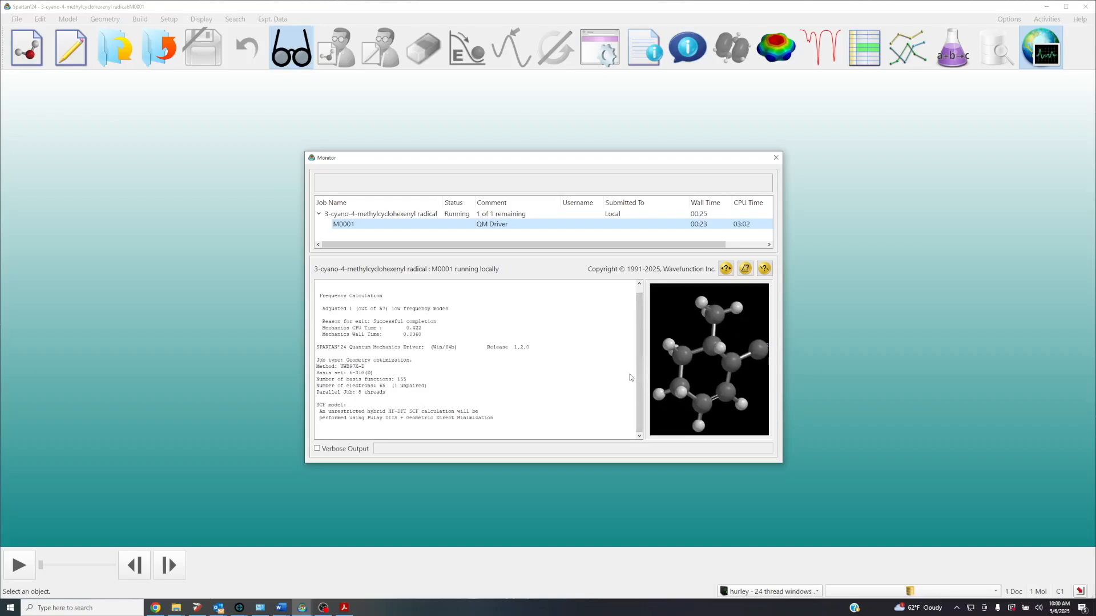
{"action": "left_click_drag", "start_coordinate": [645, 378], "coordinate": [631, 383]}
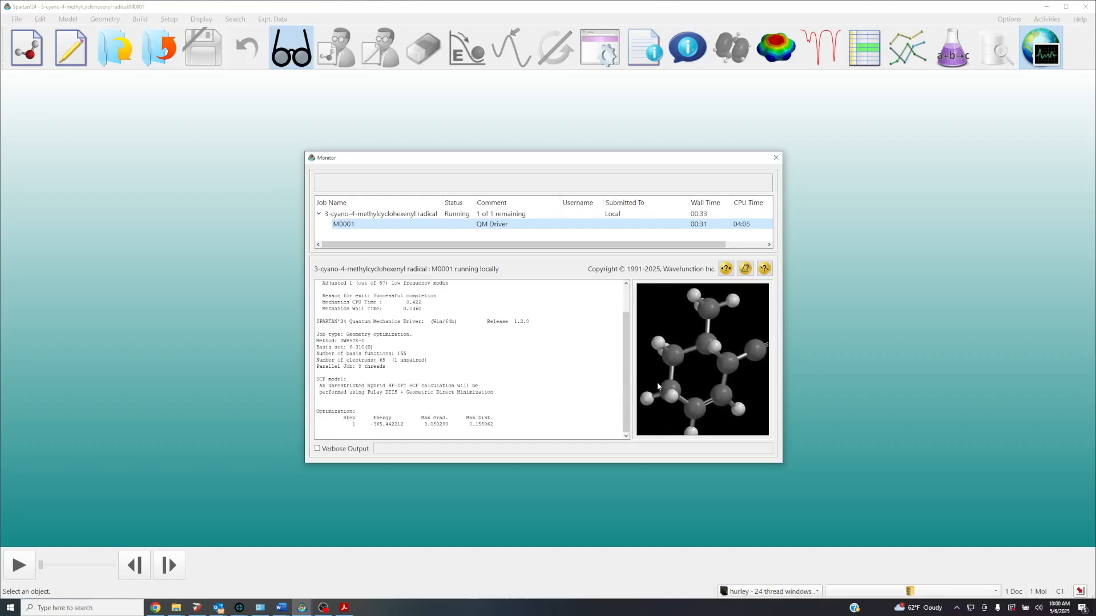
{"action": "scroll", "coordinate": [691, 394], "scroll_direction": "down", "scroll_amount": 2}
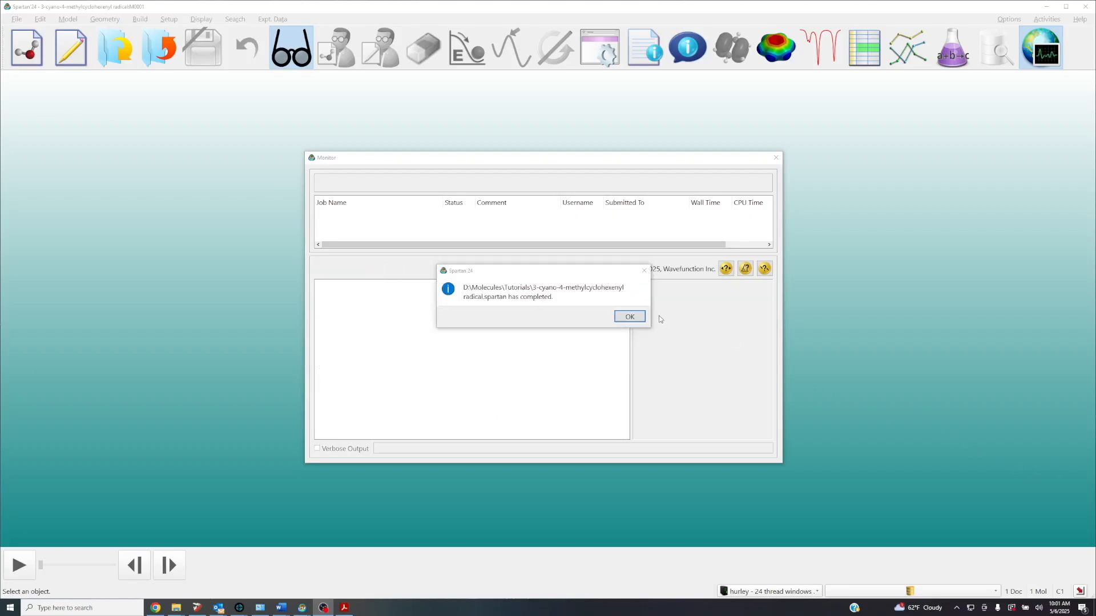
{"action": "left_click", "coordinate": [630, 317]}
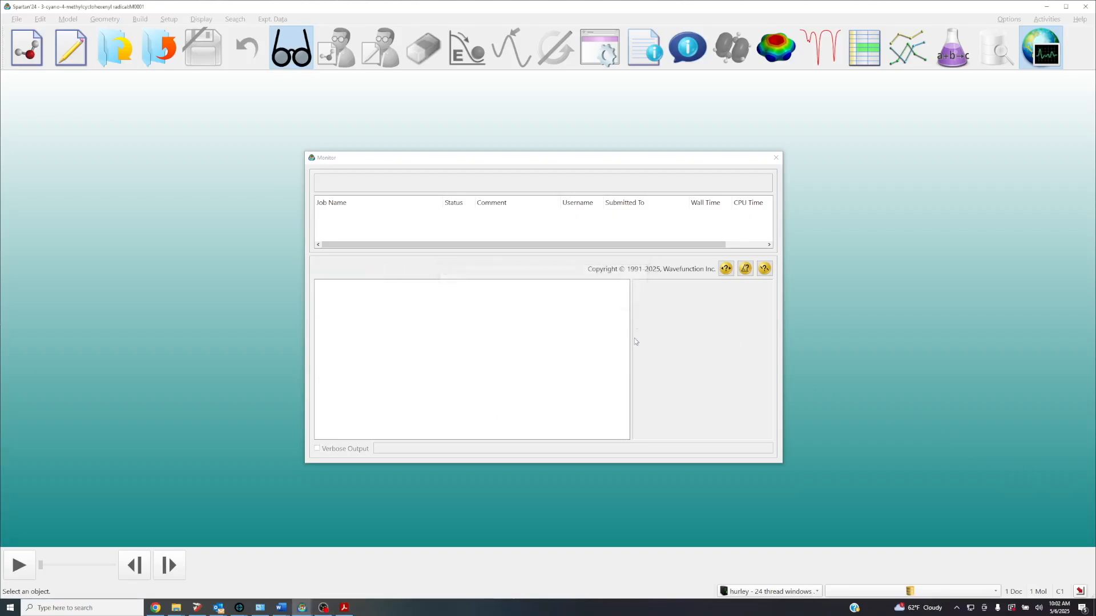
{"action": "left_click", "coordinate": [775, 158]}
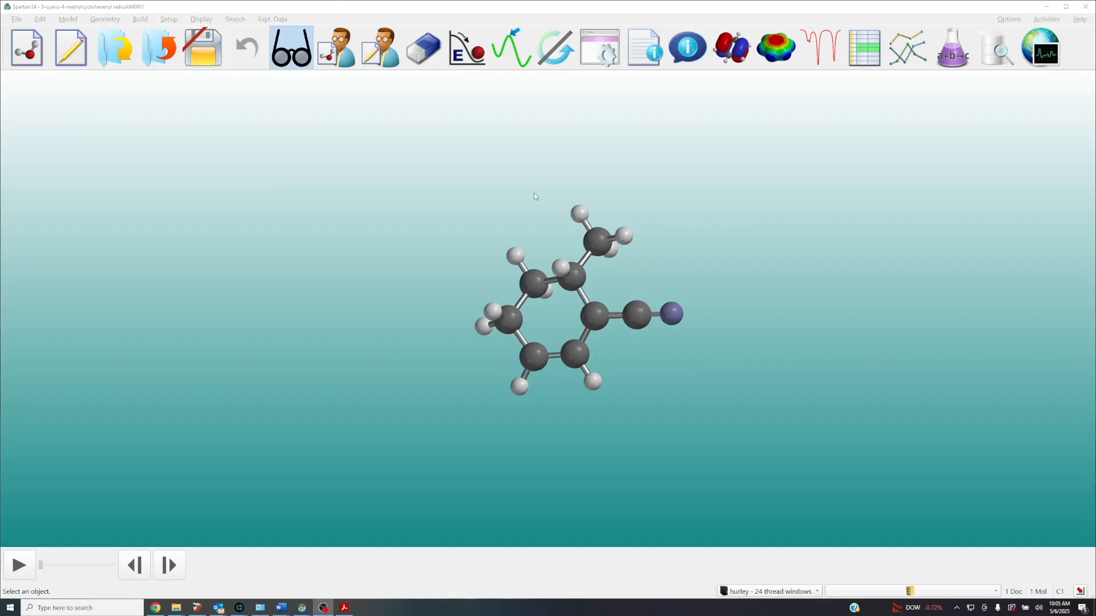
Check the calculation's wall time and the "time (in min)" column's formula in the molecule's spreadsheet, and close the spreadsheet
{"action": "left_click", "coordinate": [864, 48]}
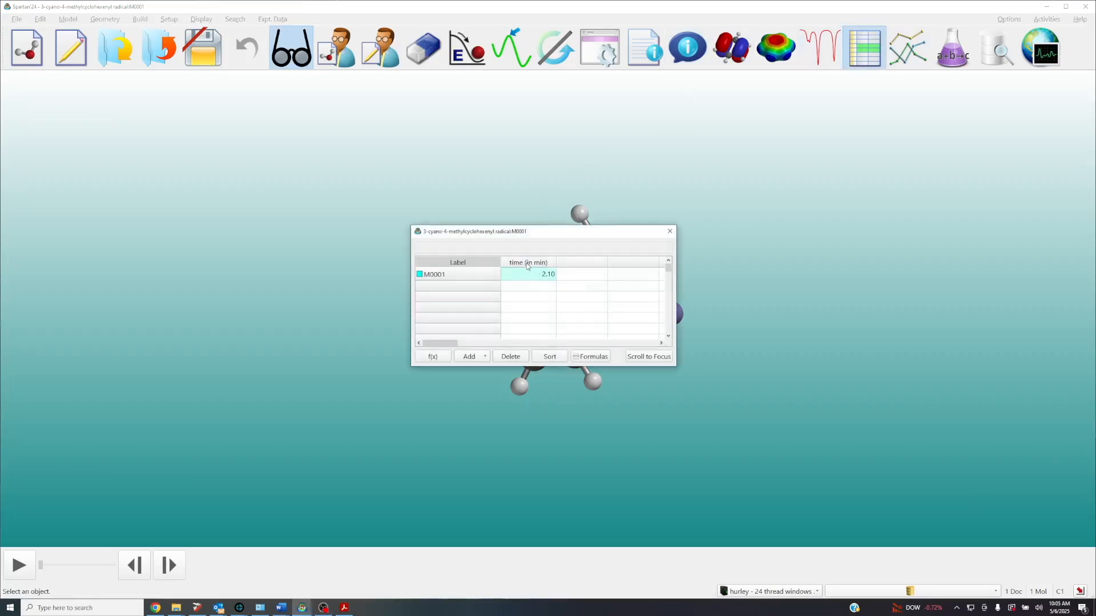
{"action": "left_click", "coordinate": [528, 263]}
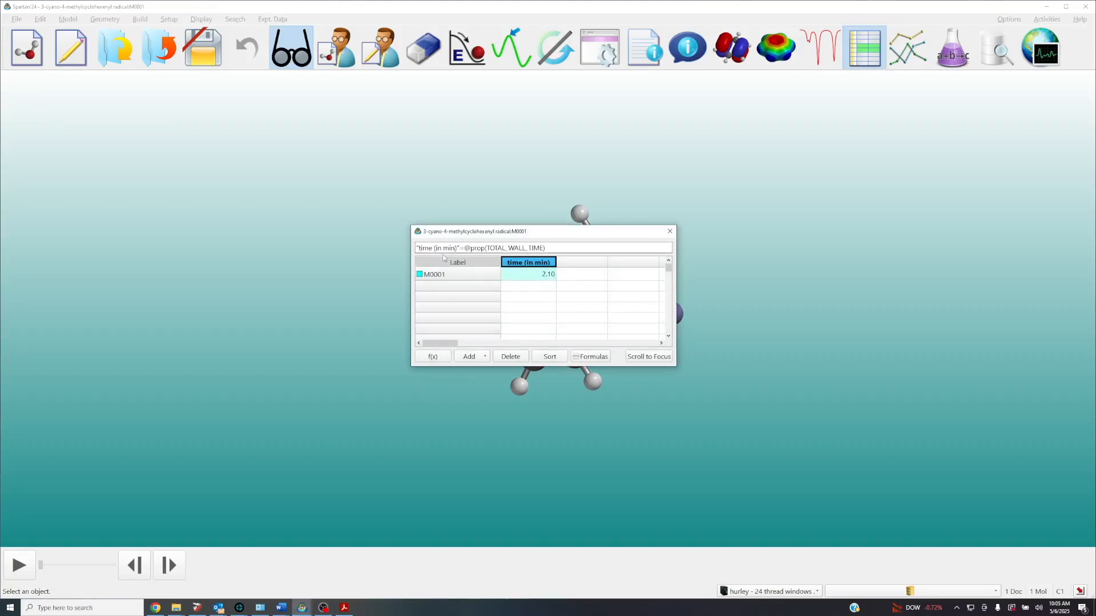
{"action": "left_click", "coordinate": [532, 274]}
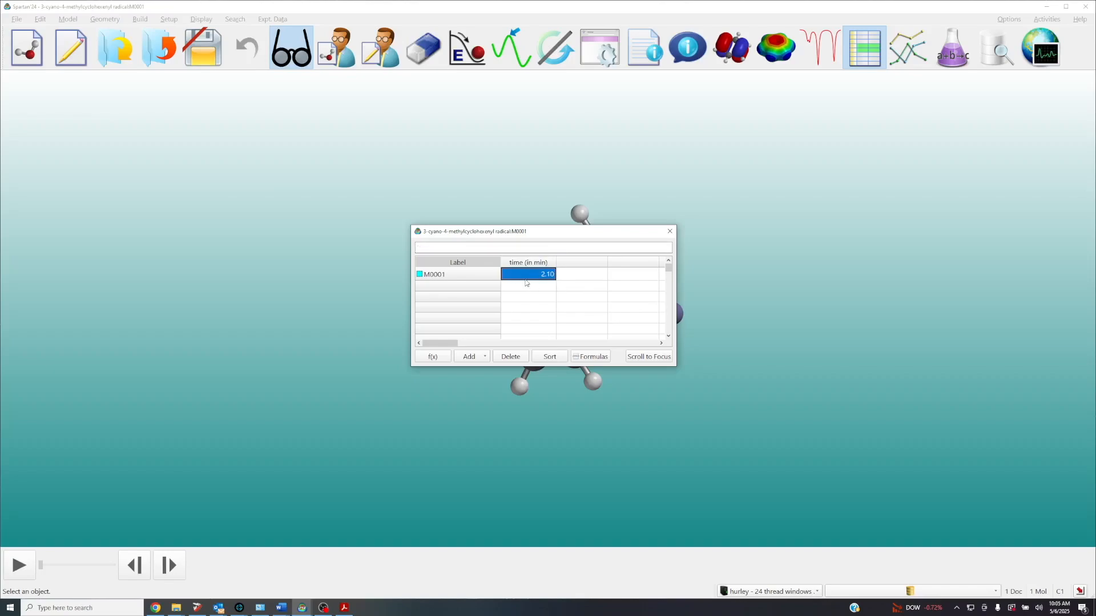
{"action": "left_click", "coordinate": [666, 235]}
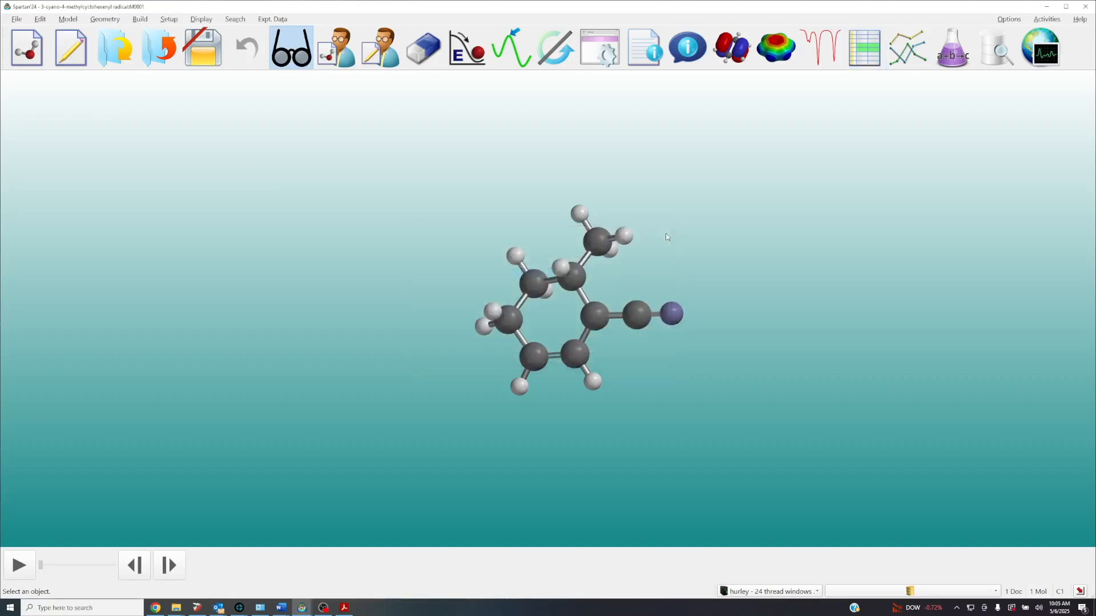
Open the radical's surfaces list and add a spin density surface and a spin density map
{"action": "scroll", "coordinate": [666, 237], "scroll_direction": "up", "scroll_amount": 2}
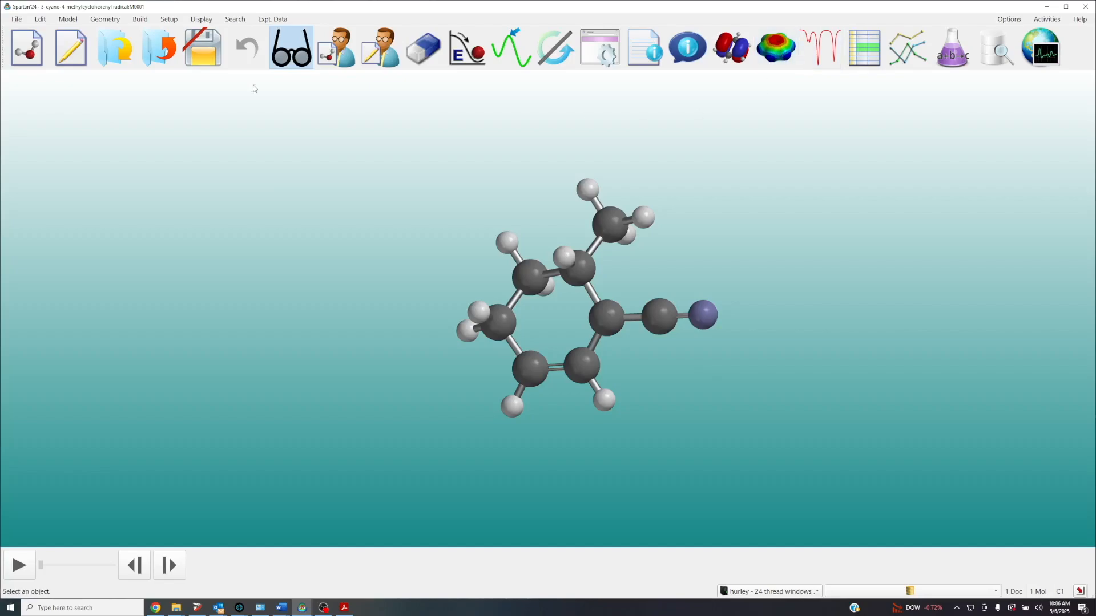
{"action": "left_click", "coordinate": [203, 20]}
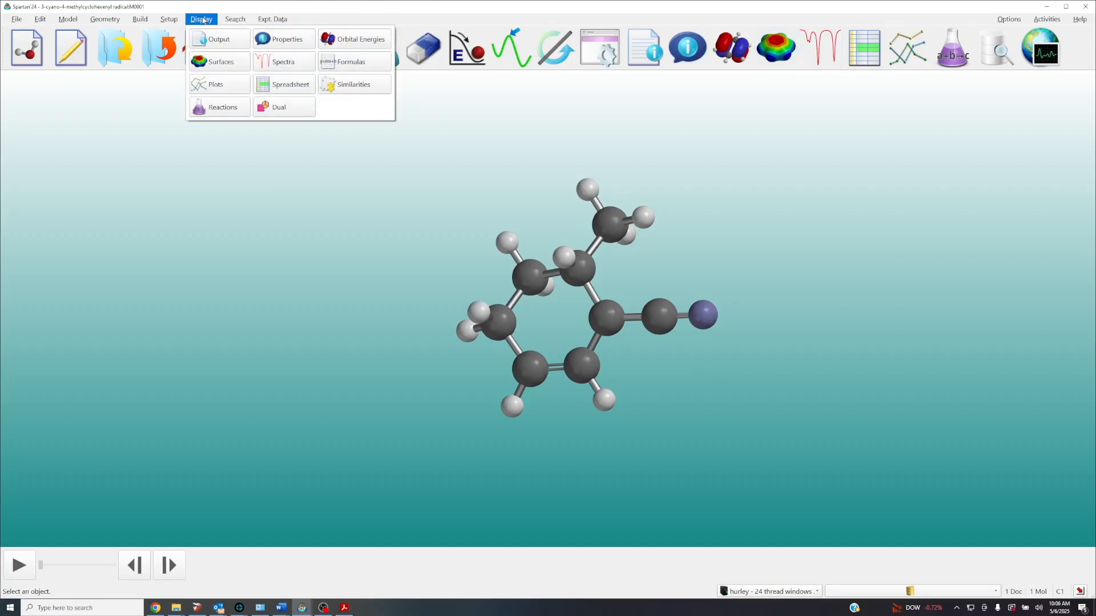
{"action": "left_click", "coordinate": [220, 62]}
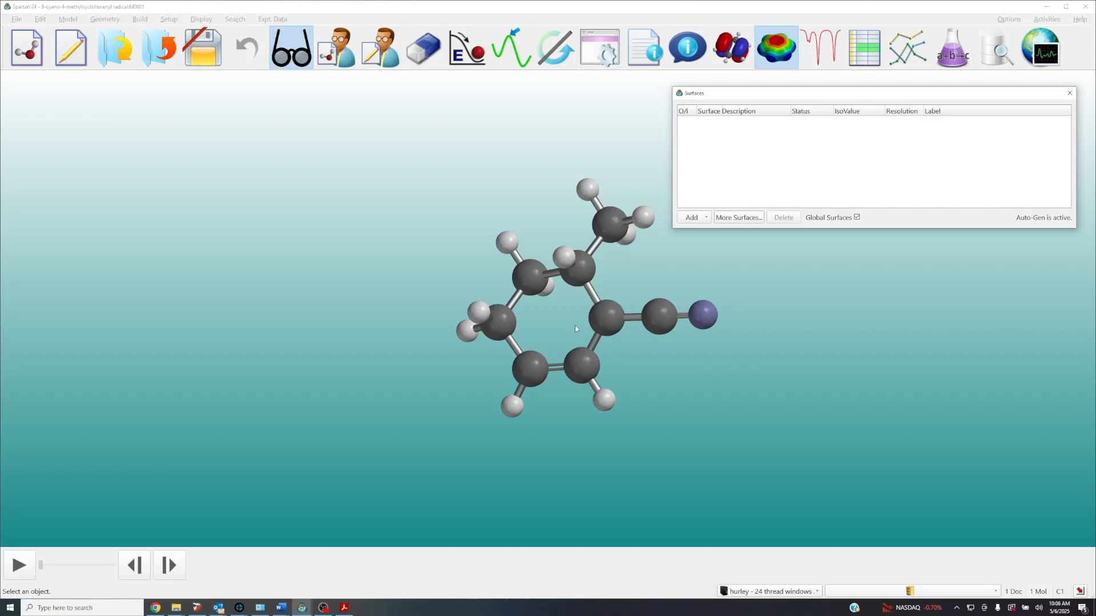
{"action": "right_click_drag", "start_coordinate": [607, 281], "coordinate": [475, 276]}
{"action": "scroll", "coordinate": [475, 276], "scroll_direction": "up", "scroll_amount": 3}
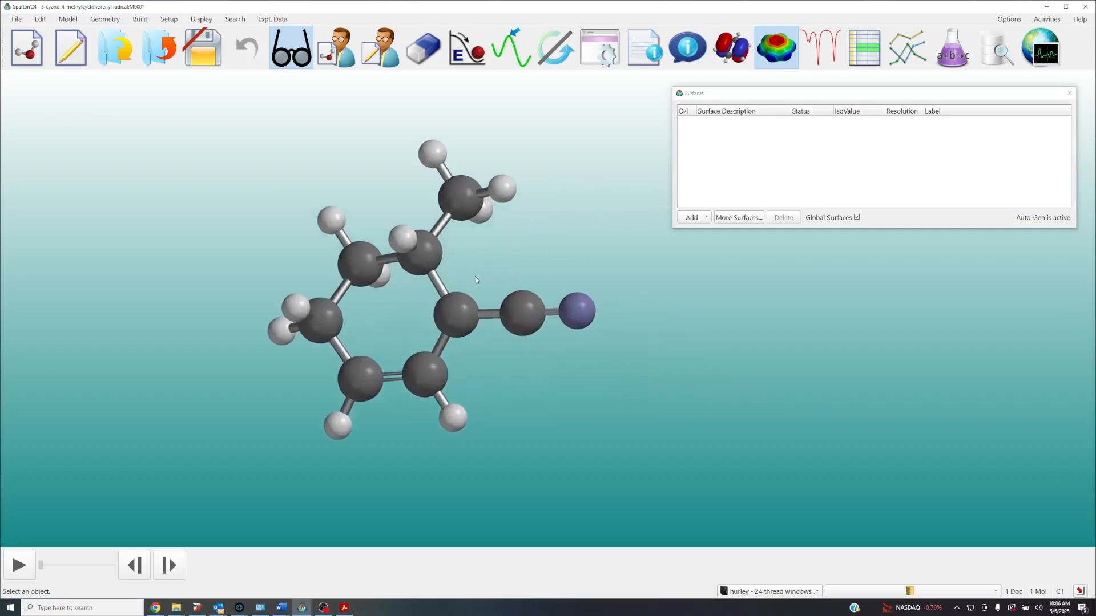
{"action": "scroll", "coordinate": [476, 280], "scroll_direction": "up", "scroll_amount": 2}
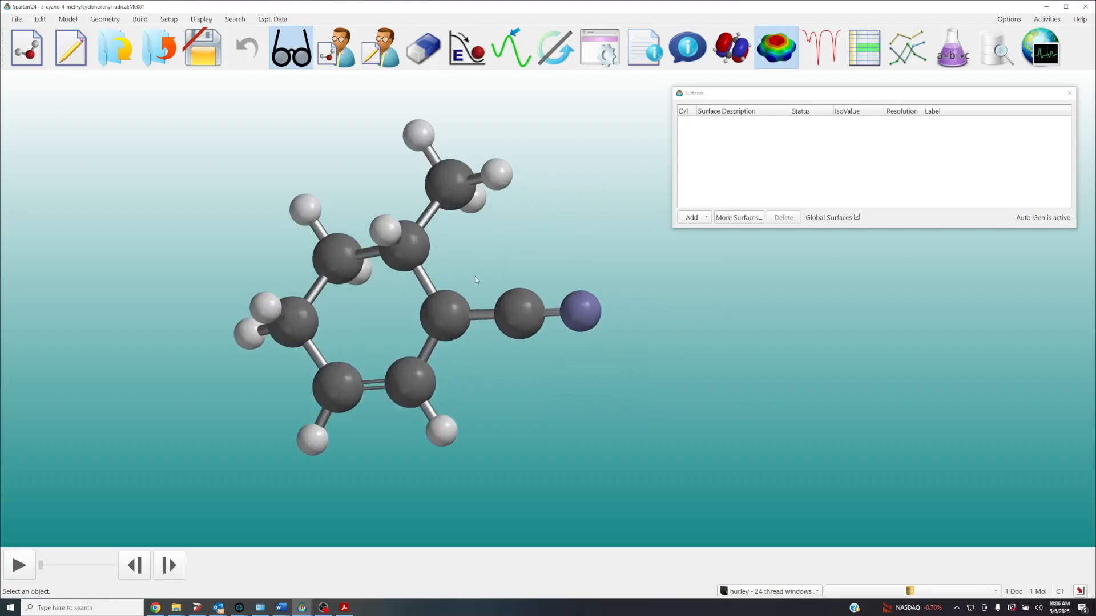
{"action": "left_click", "coordinate": [707, 218]}
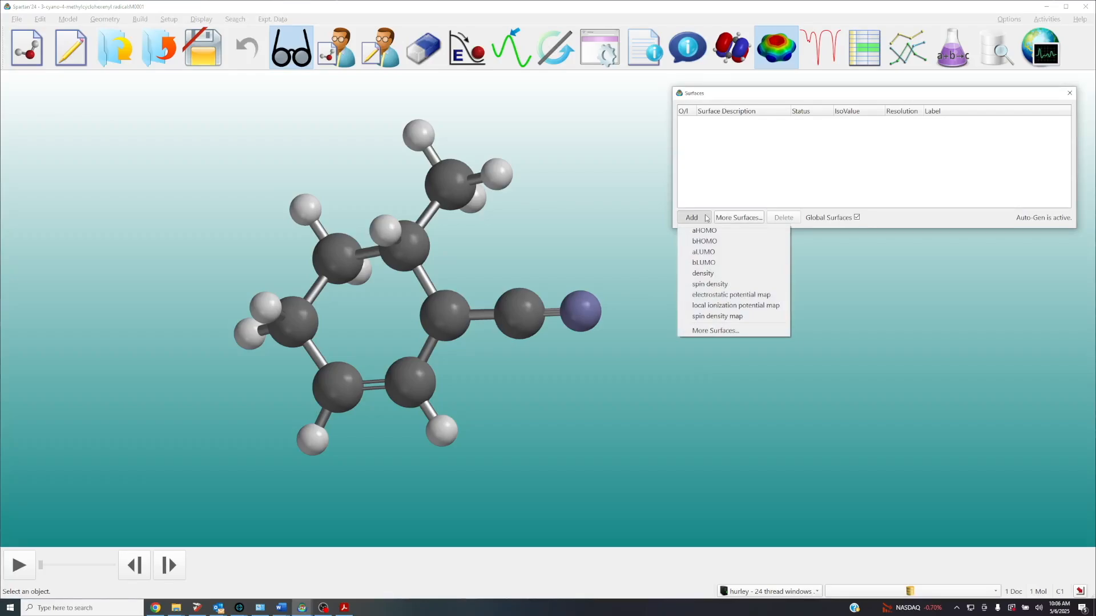
{"action": "left_click", "coordinate": [728, 283]}
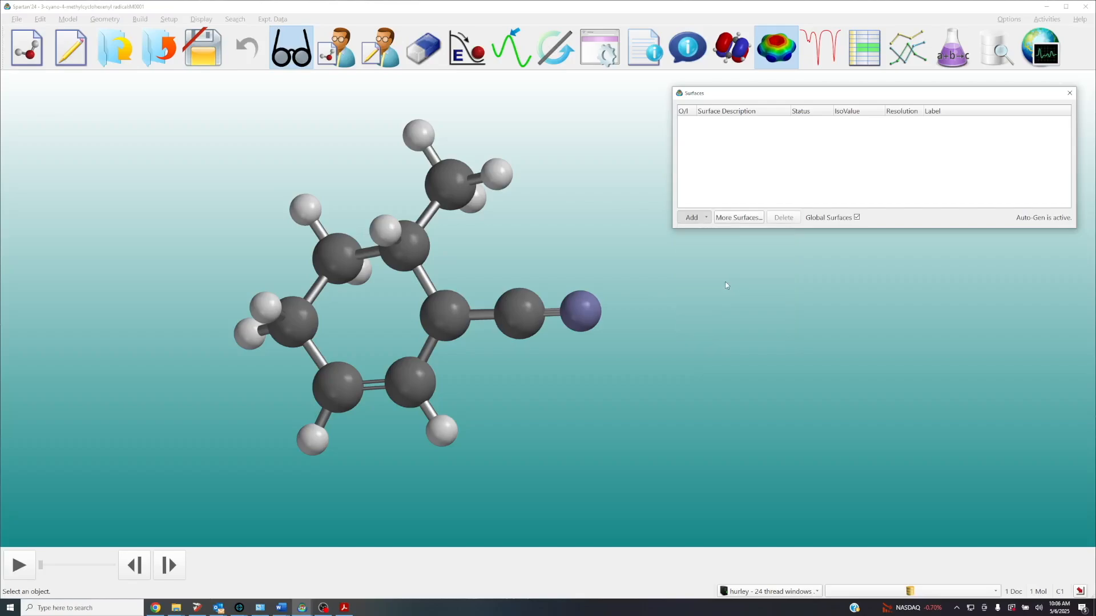
{"action": "left_click", "coordinate": [704, 218]}
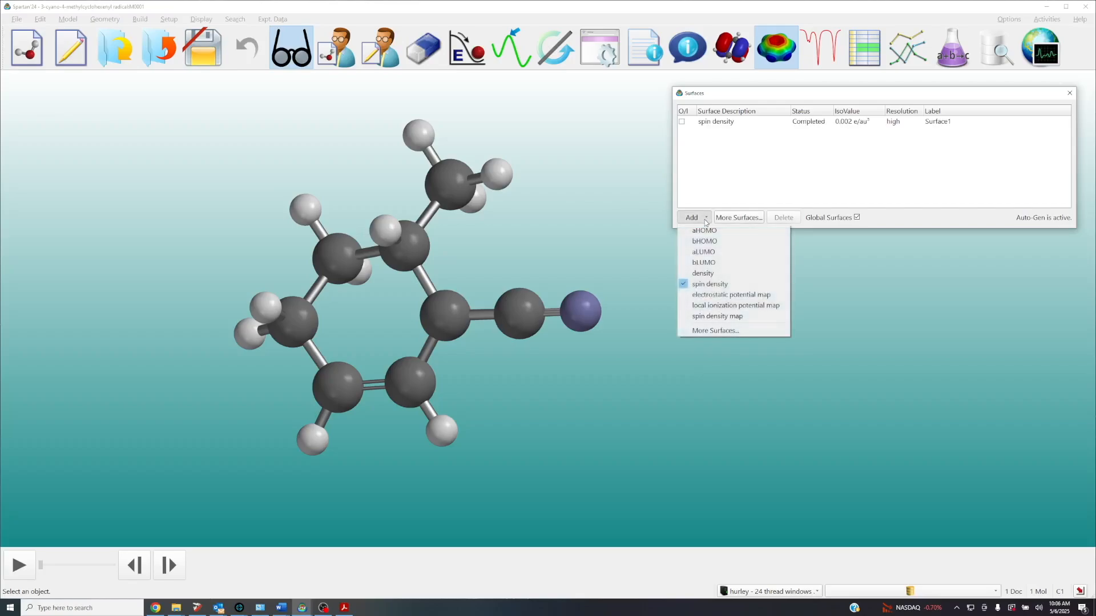
{"action": "left_click", "coordinate": [722, 317]}
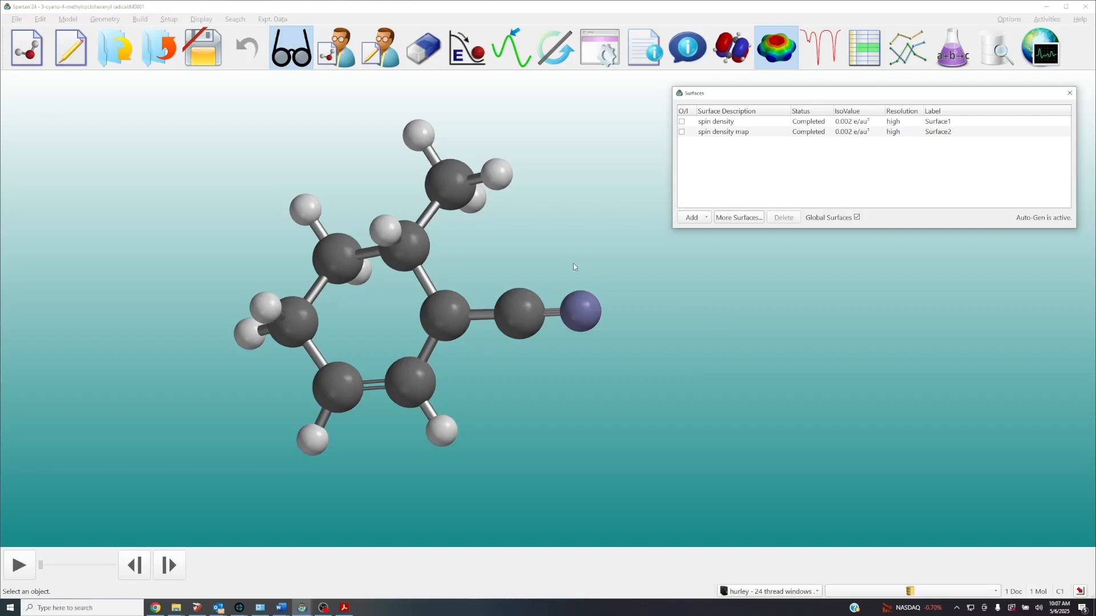
Display the spin density surface on the radical and examine where the unpaired spin is located
{"action": "left_click", "coordinate": [682, 123]}
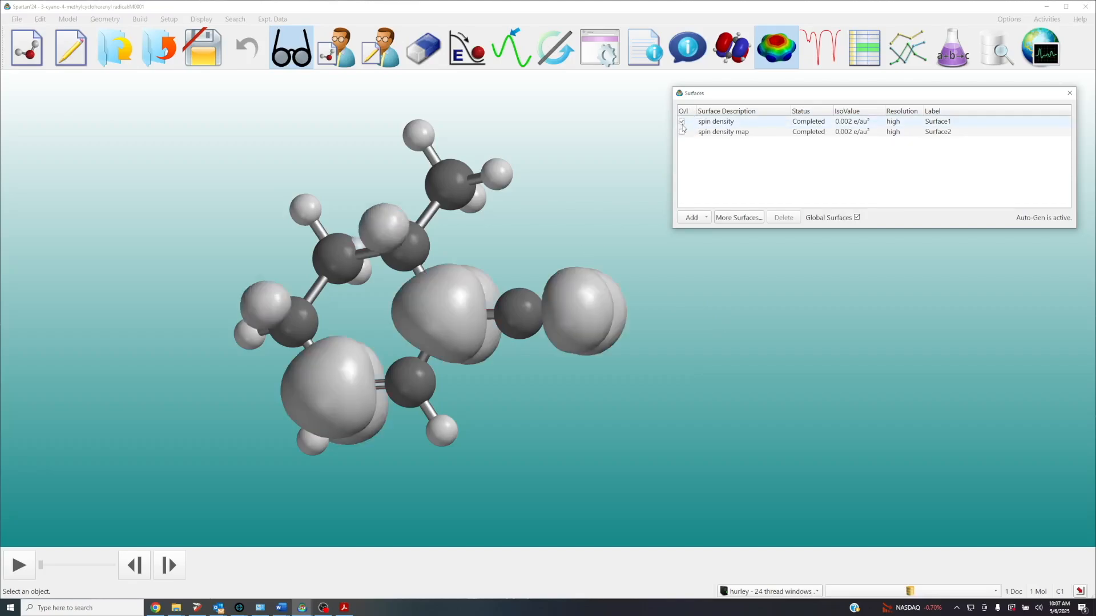
{"action": "mouse_move", "coordinate": [535, 367]}
{"action": "left_mouse_down"}
{"action": "mouse_move", "coordinate": [533, 350]}
{"action": "mouse_move", "coordinate": [551, 349]}
{"action": "mouse_move", "coordinate": [540, 325]}
{"action": "mouse_move", "coordinate": [546, 372]}
{"action": "left_mouse_up"}
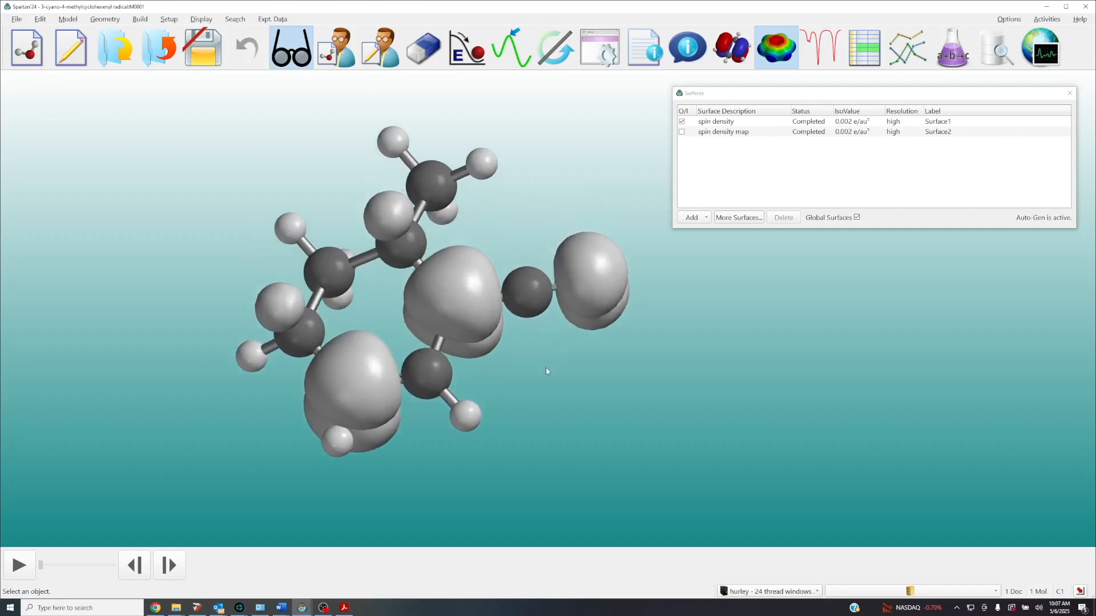
{"action": "scroll", "coordinate": [480, 327], "scroll_direction": "up", "scroll_amount": 2}
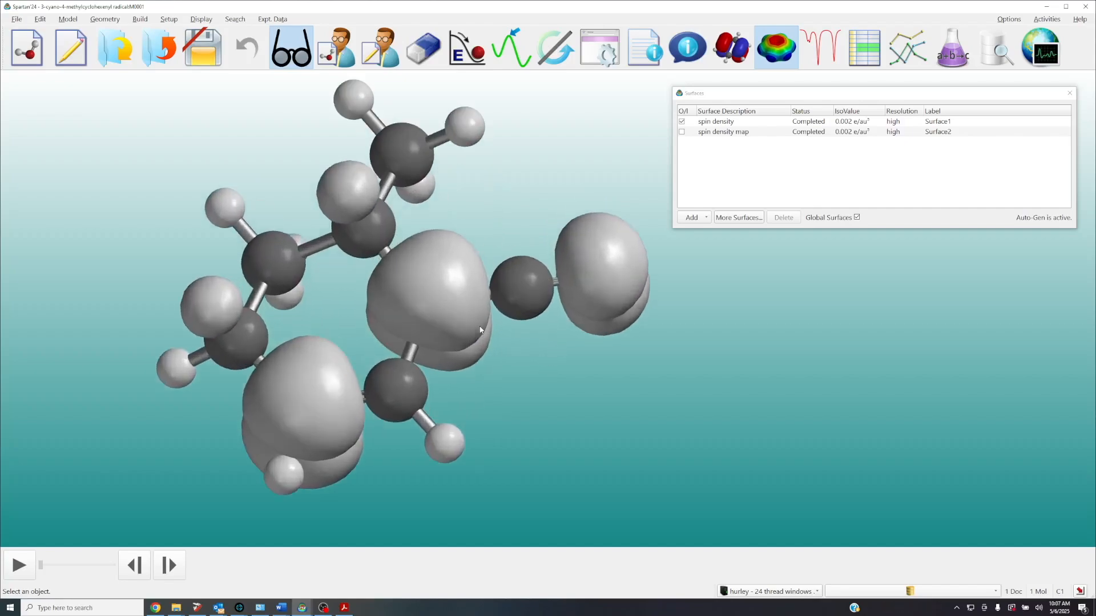
{"action": "left_click_drag", "start_coordinate": [436, 321], "coordinate": [427, 313]}
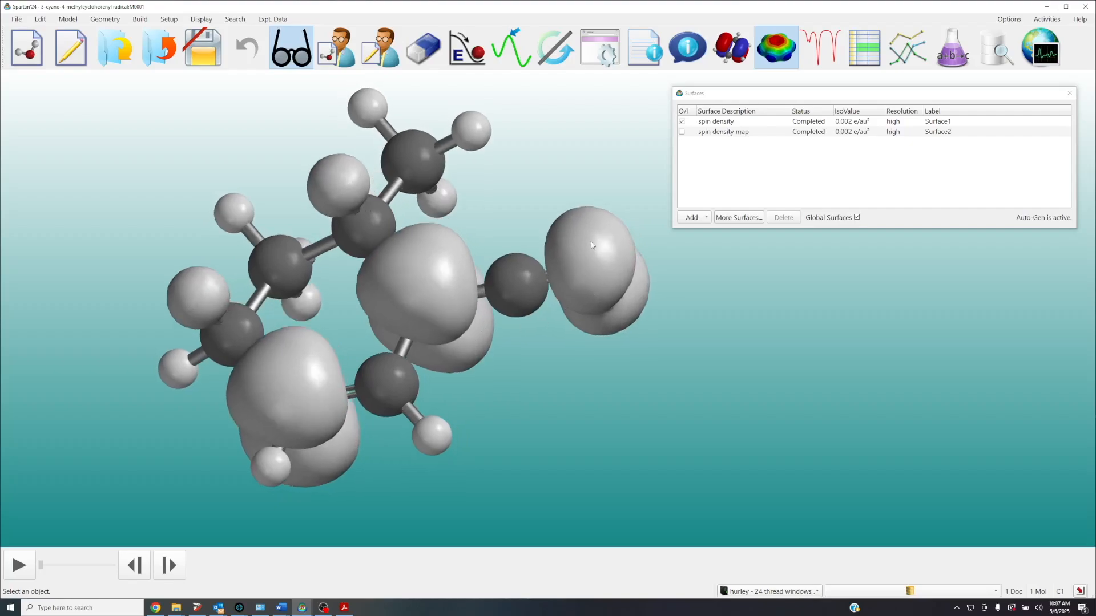
Change the spin density surface's style to Mesh and inspect the underlying atoms from several angles
{"action": "left_click", "coordinate": [602, 273]}
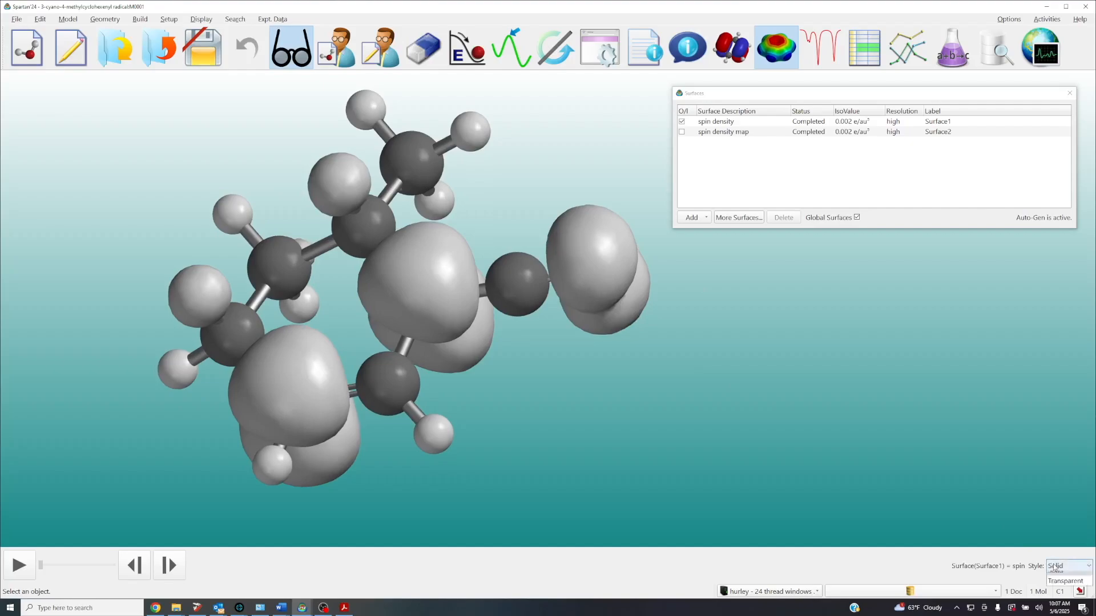
{"action": "left_click", "coordinate": [1050, 565]}
{"action": "left_click", "coordinate": [1055, 587]}
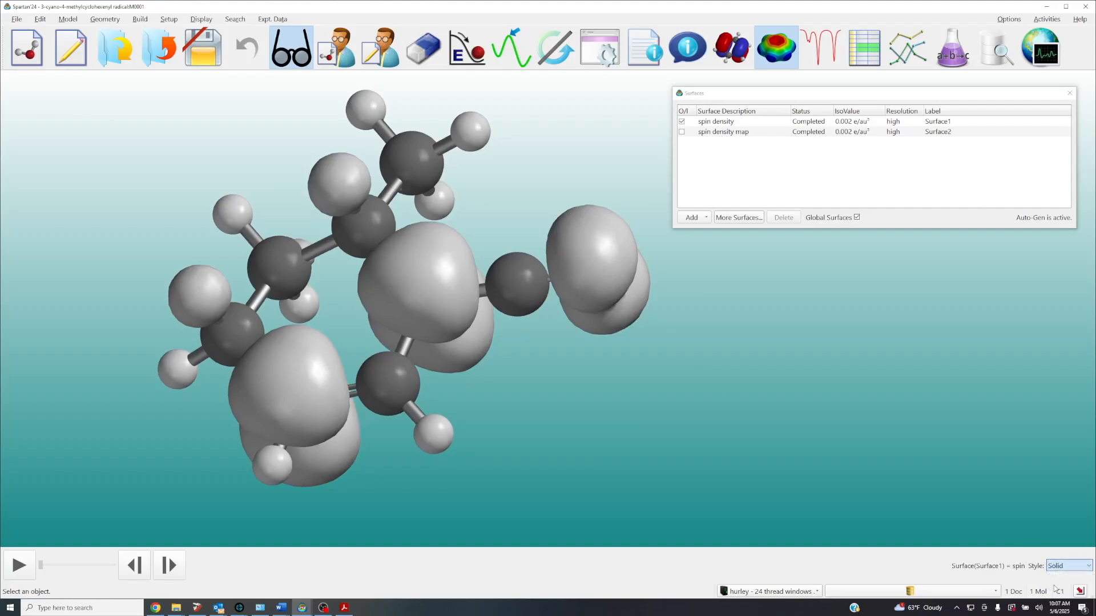
{"action": "left_click_drag", "start_coordinate": [575, 351], "coordinate": [512, 278]}
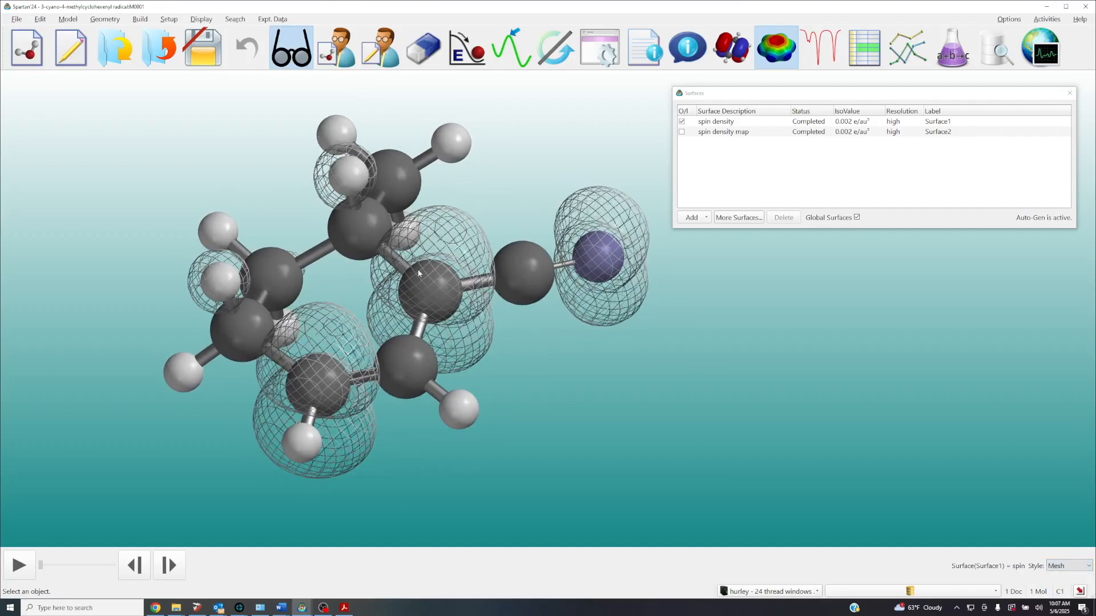
{"action": "left_click_drag", "start_coordinate": [524, 351], "coordinate": [575, 351]}
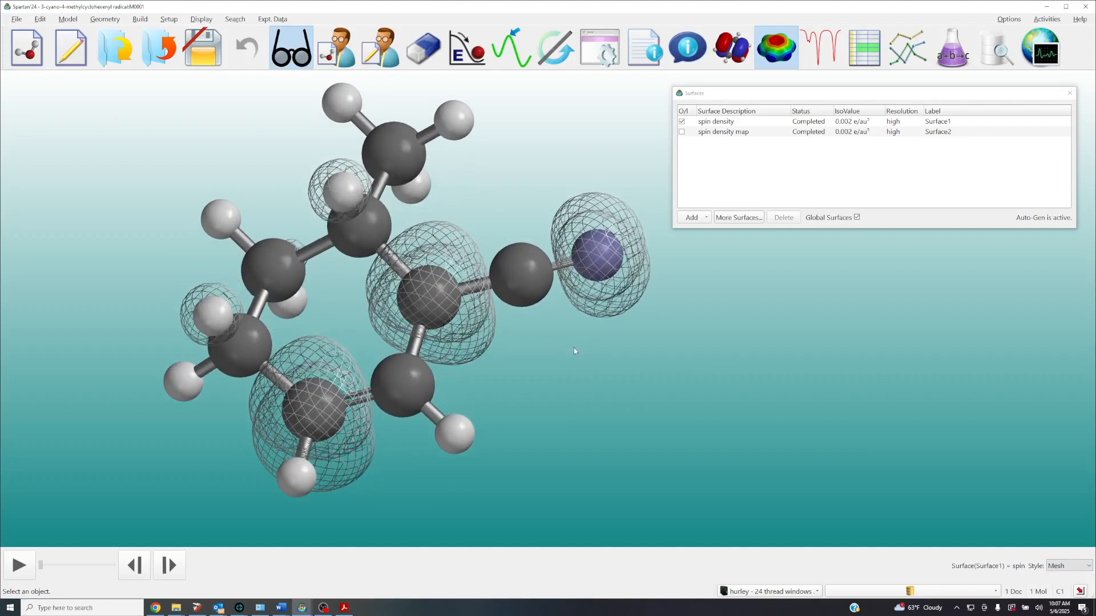
Hide the spin density surface, display the spin density map instead, and examine its colour regions
{"action": "left_click", "coordinate": [682, 122]}
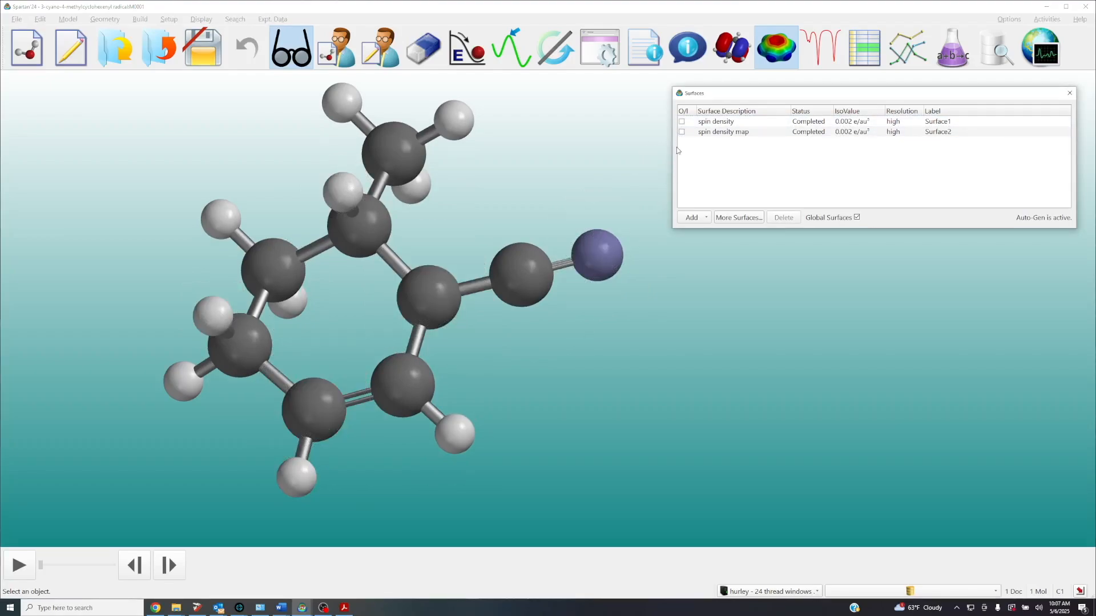
{"action": "left_click_drag", "start_coordinate": [591, 176], "coordinate": [575, 173]}
{"action": "left_click", "coordinate": [681, 132]}
{"action": "scroll", "coordinate": [520, 233], "scroll_direction": "up", "scroll_amount": 2}
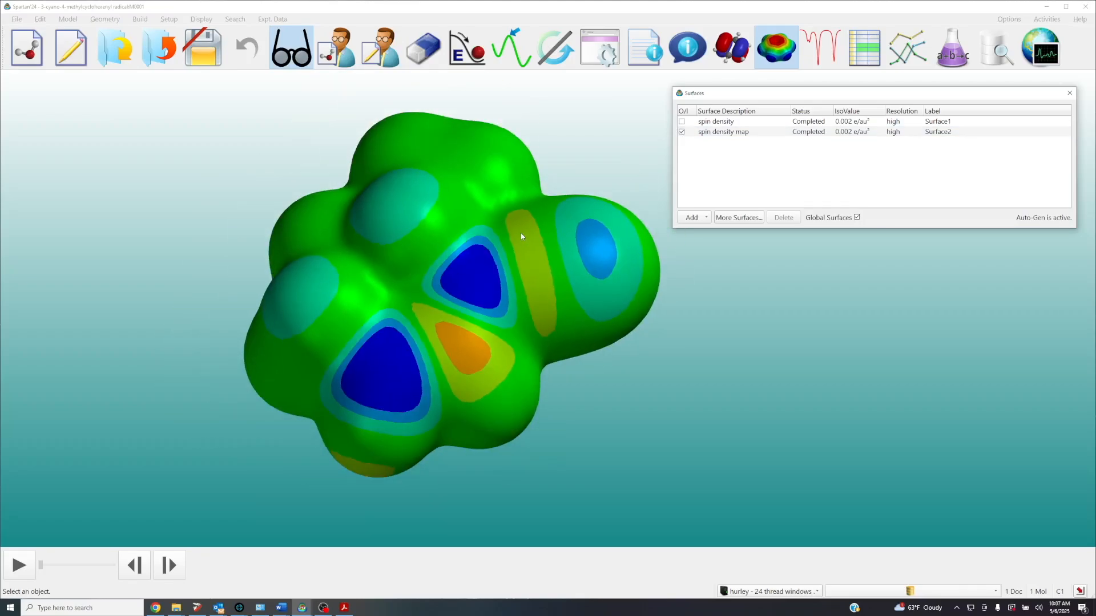
{"action": "right_click_drag", "start_coordinate": [520, 233], "coordinate": [509, 252]}
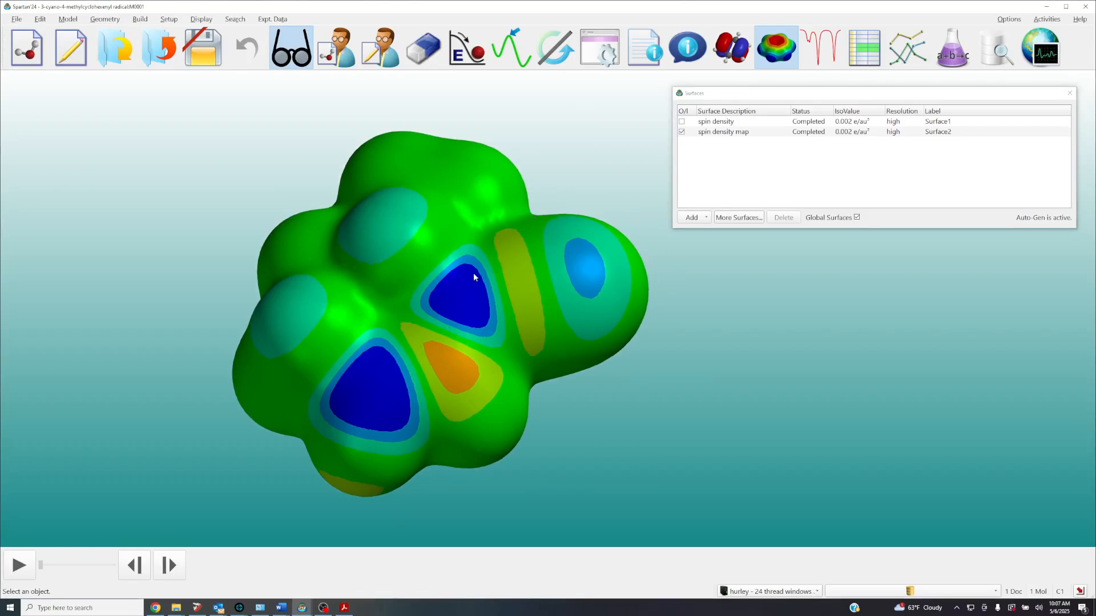
{"action": "mouse_move", "coordinate": [489, 296]}
{"action": "left_mouse_down"}
{"action": "mouse_move", "coordinate": [488, 275]}
{"action": "mouse_move", "coordinate": [501, 291]}
{"action": "left_mouse_up"}
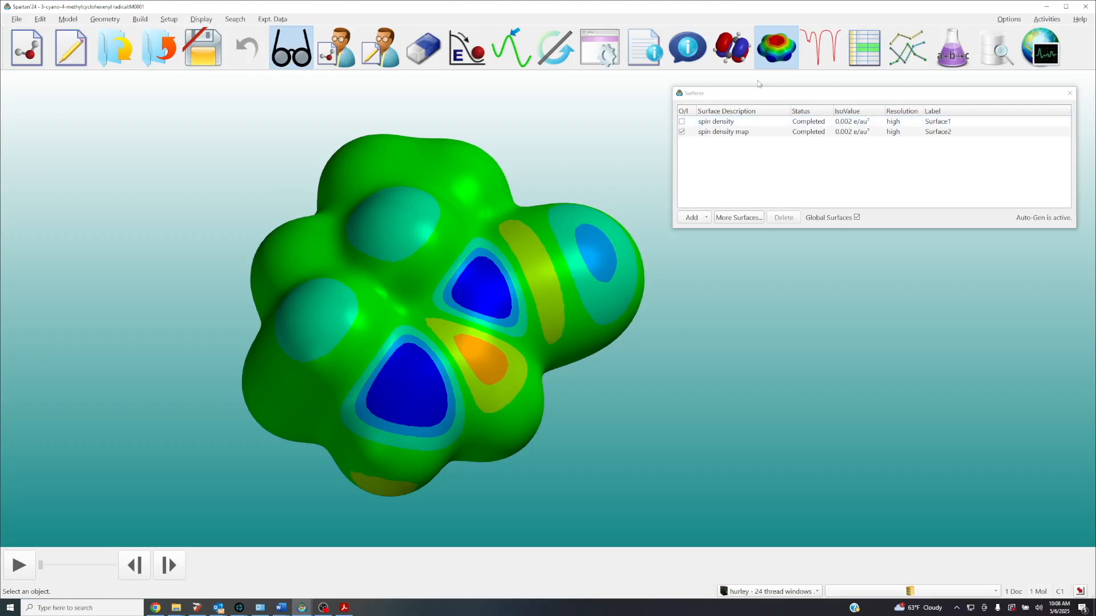
Open the spin density map's properties, reset its property range to the actual minimum and maximum, and inspect the map from several angles
{"action": "left_click", "coordinate": [688, 49]}
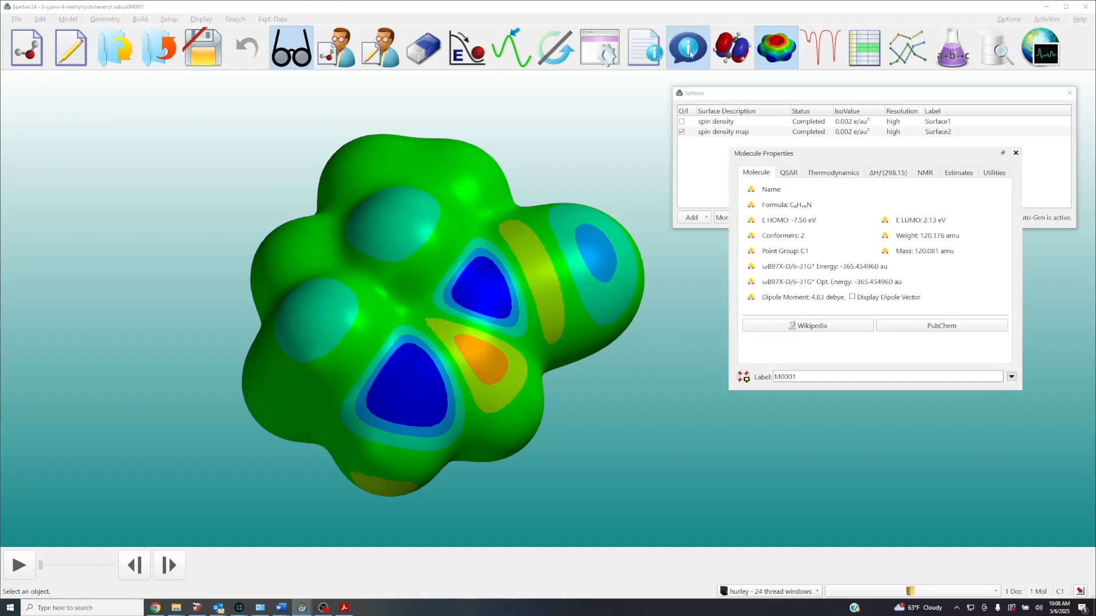
{"action": "left_click", "coordinate": [489, 288]}
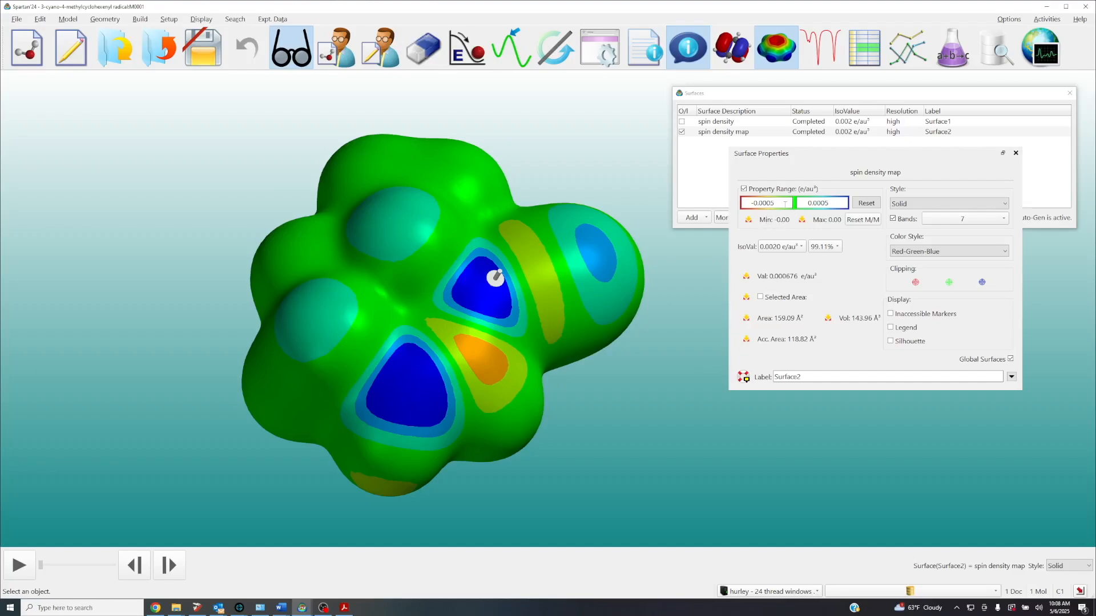
{"action": "left_click", "coordinate": [865, 220]}
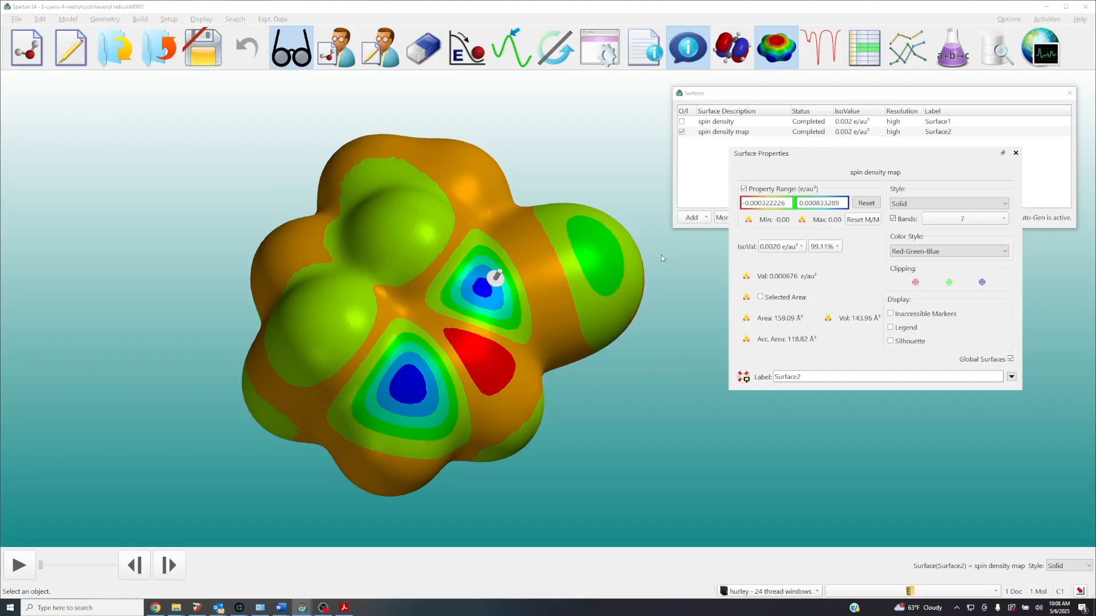
{"action": "left_click_drag", "start_coordinate": [560, 280], "coordinate": [531, 270]}
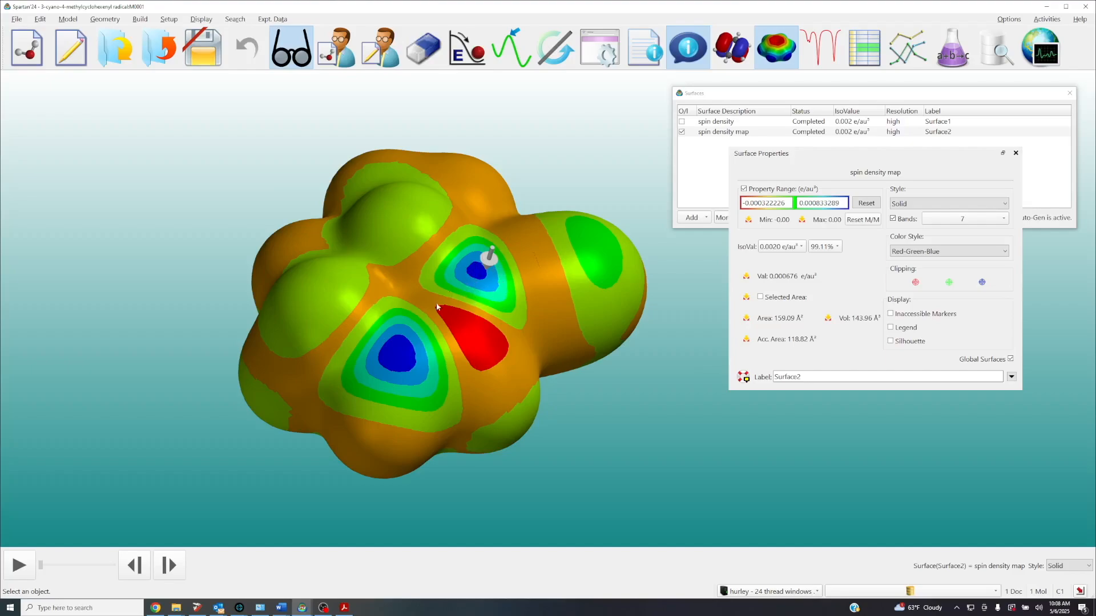
{"action": "left_click_drag", "start_coordinate": [551, 327], "coordinate": [621, 285]}
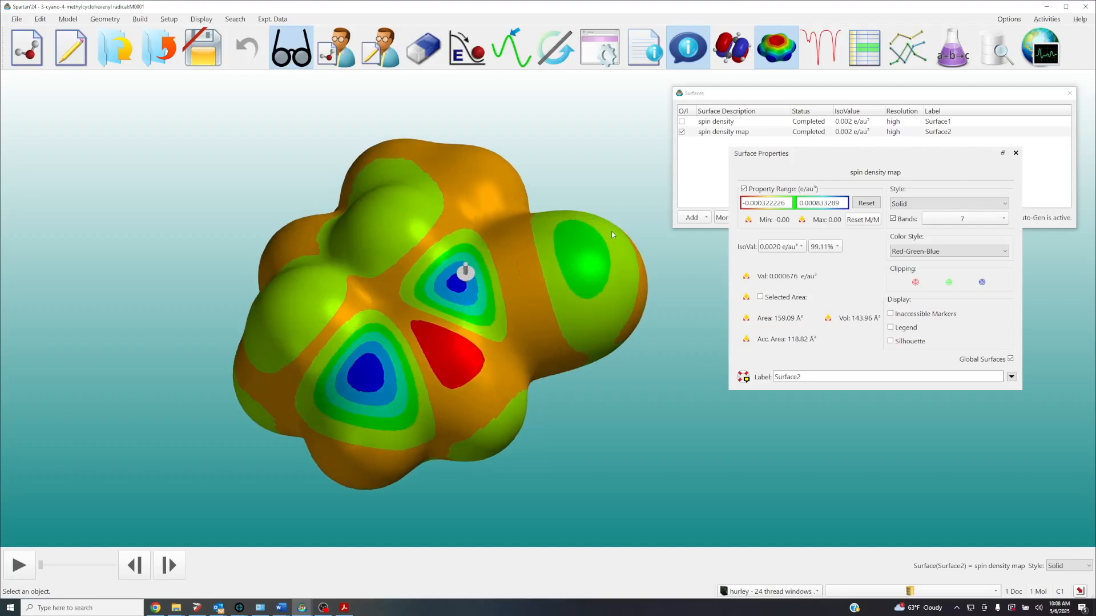
{"action": "mouse_move", "coordinate": [555, 268]}
{"action": "left_mouse_down"}
{"action": "mouse_move", "coordinate": [573, 271]}
{"action": "mouse_move", "coordinate": [565, 286]}
{"action": "mouse_move", "coordinate": [568, 275]}
{"action": "left_mouse_up"}
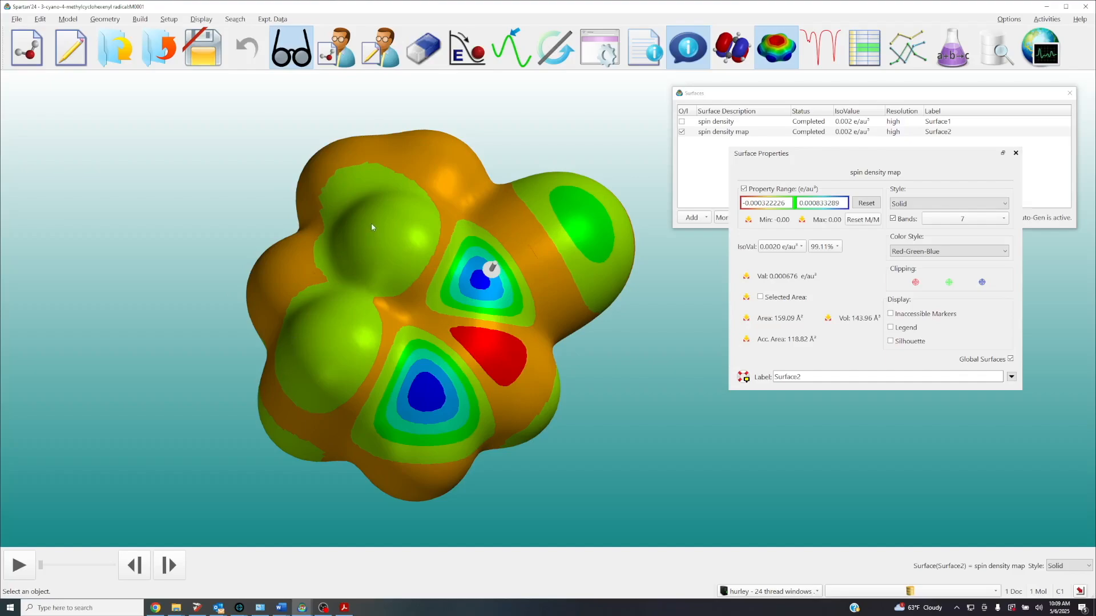
{"action": "left_click_drag", "start_coordinate": [362, 318], "coordinate": [379, 196]}
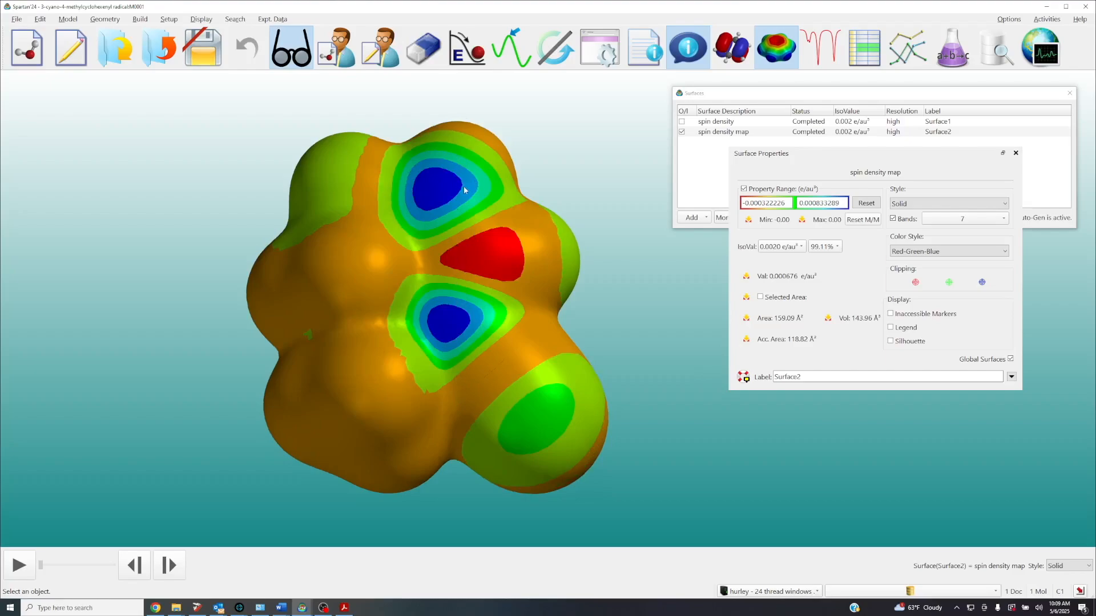
{"action": "left_click_drag", "start_coordinate": [465, 188], "coordinate": [484, 311]}
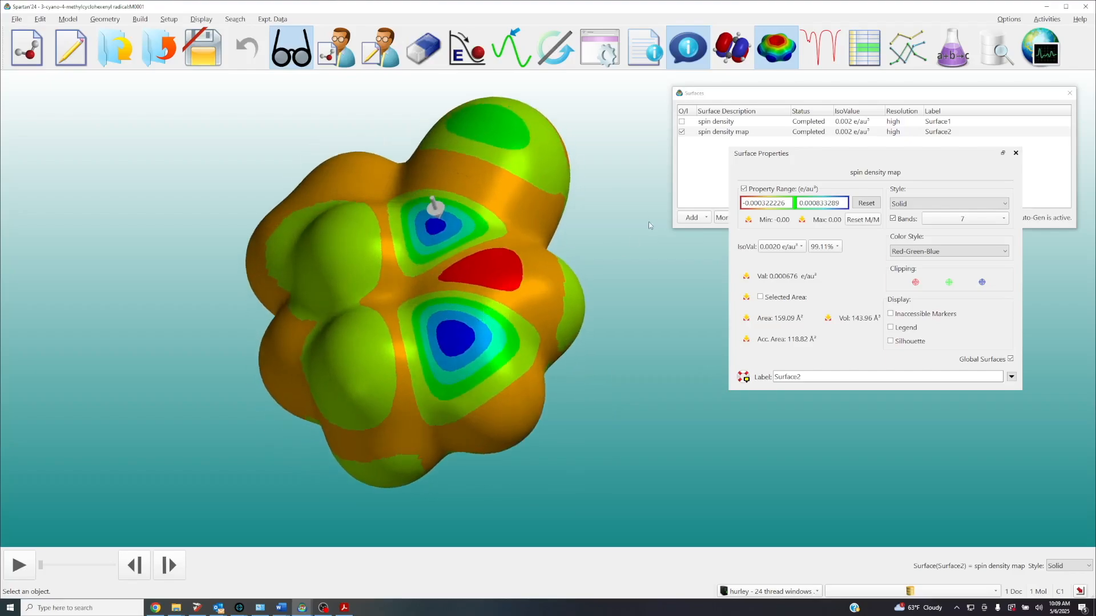
Replace the spin density map on display with the spin density surface and set that surface's style to Solid
{"action": "left_click", "coordinate": [683, 133]}
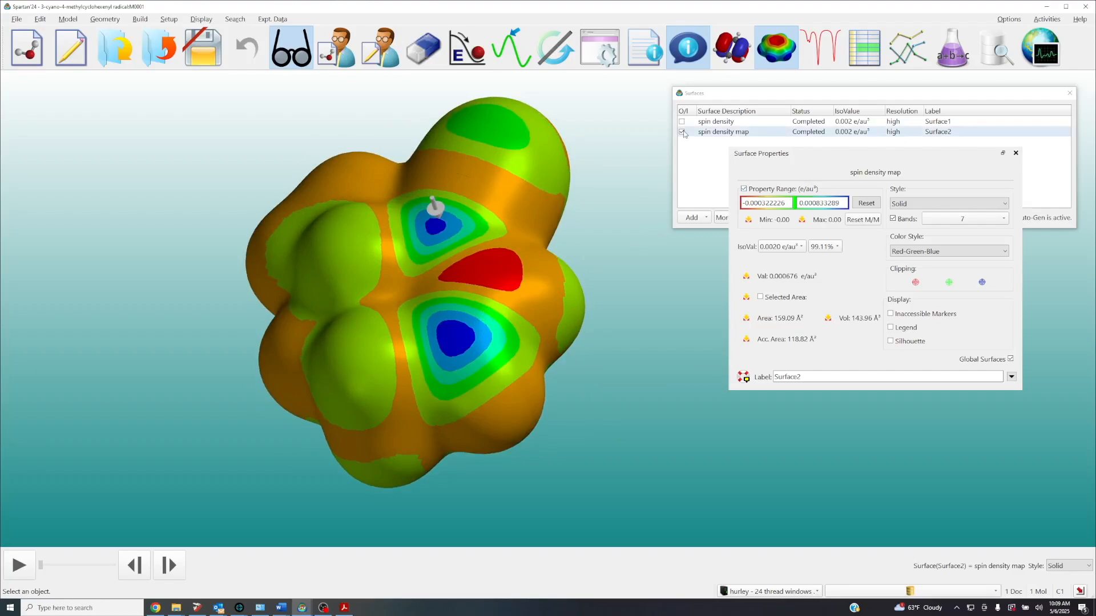
{"action": "left_click", "coordinate": [682, 132]}
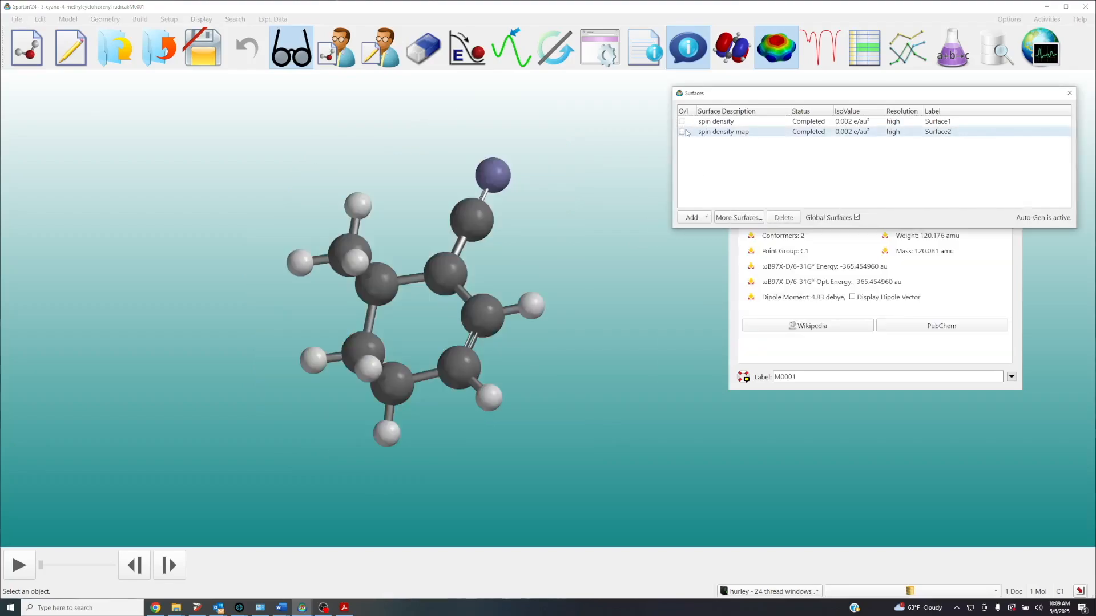
{"action": "left_click", "coordinate": [681, 122]}
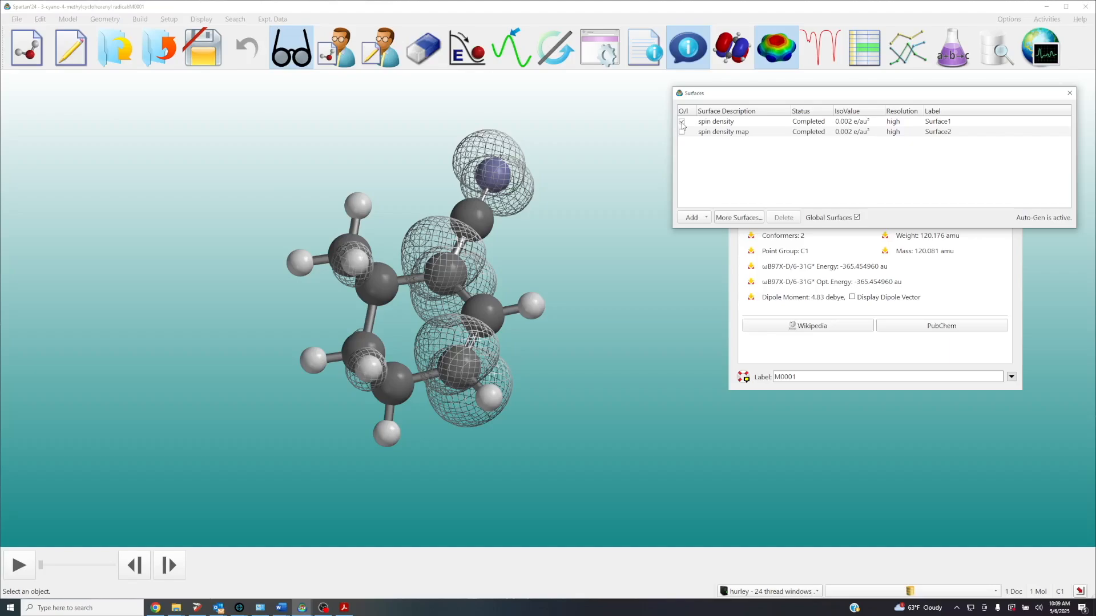
{"action": "left_click", "coordinate": [444, 244]}
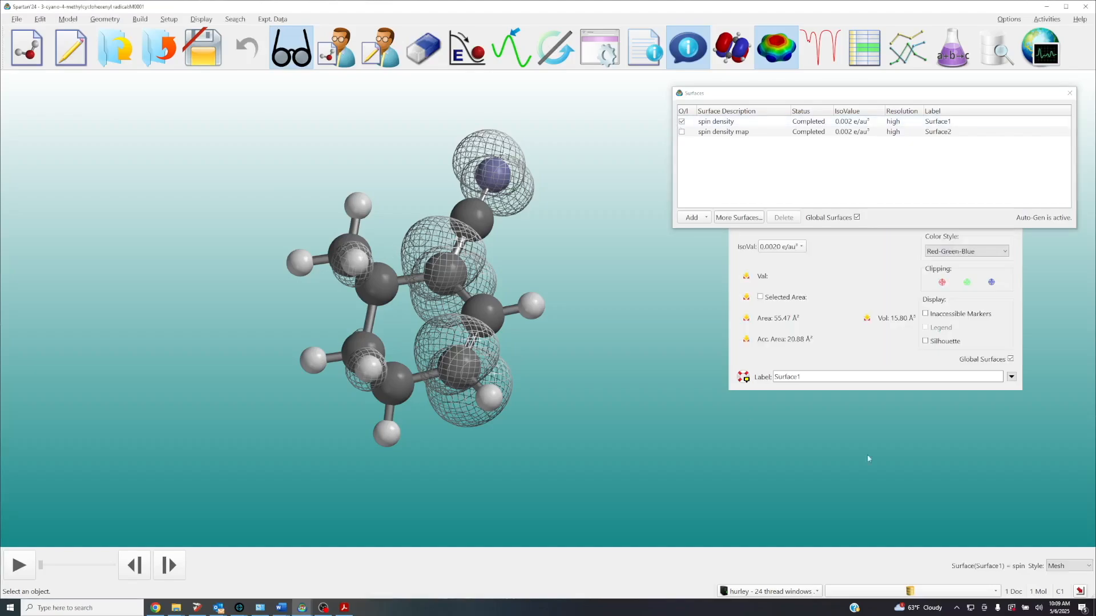
{"action": "left_click", "coordinate": [1061, 566]}
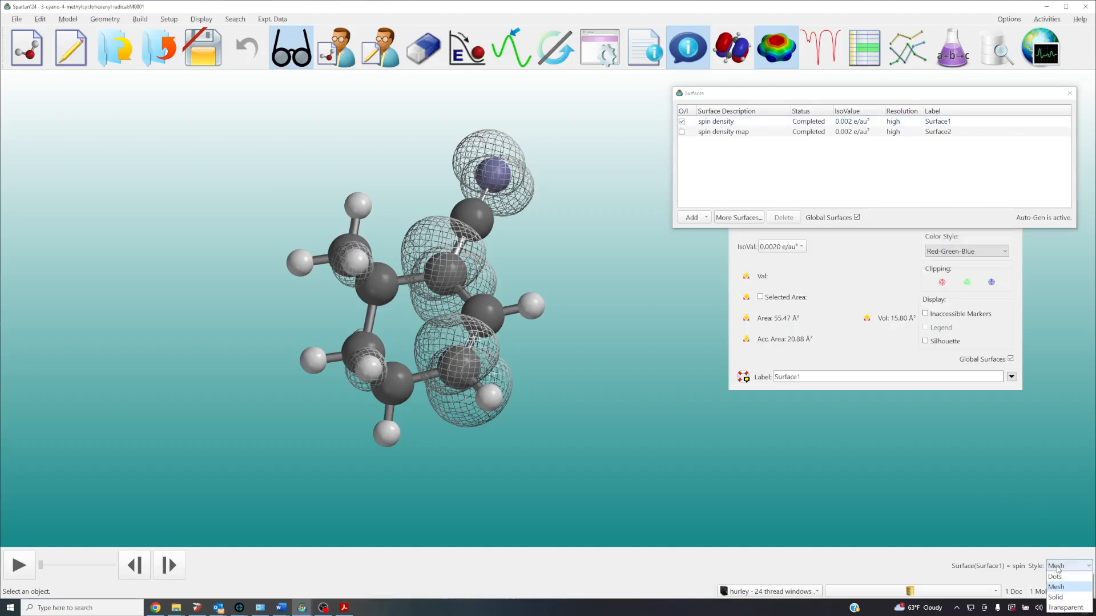
{"action": "left_click", "coordinate": [1057, 598]}
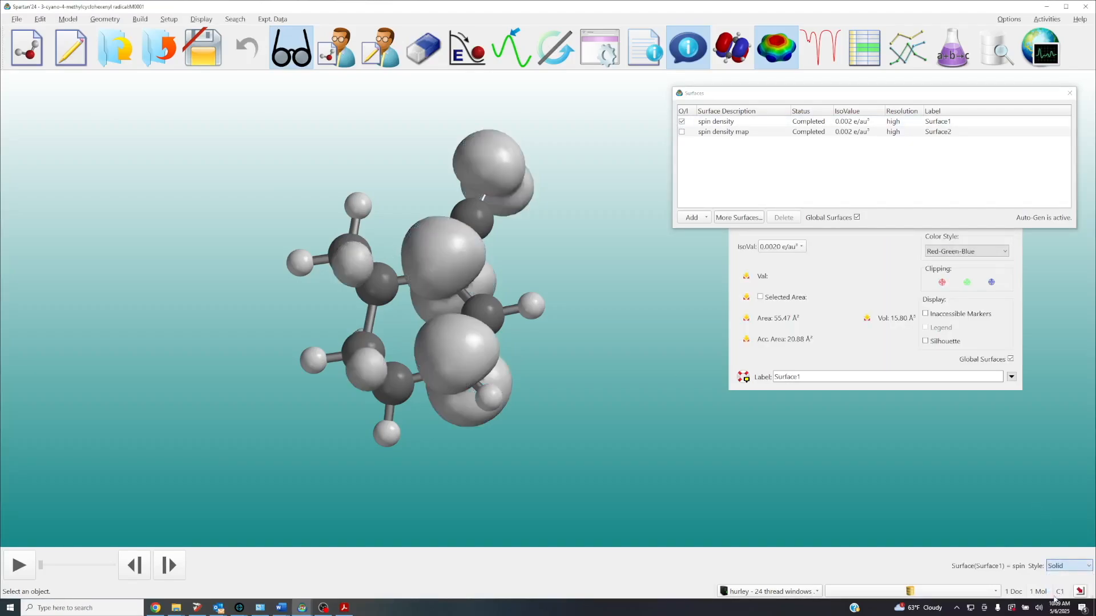
Add an aHOMO surface to the radical and display it together with the spin density surface
{"action": "left_click", "coordinate": [707, 218]}
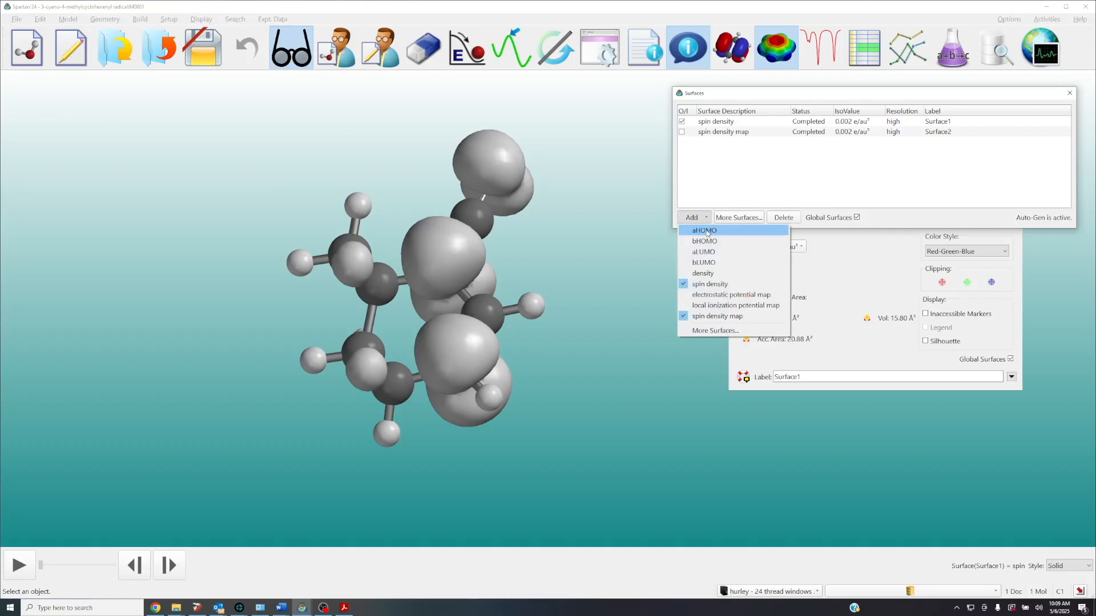
{"action": "left_click", "coordinate": [705, 231]}
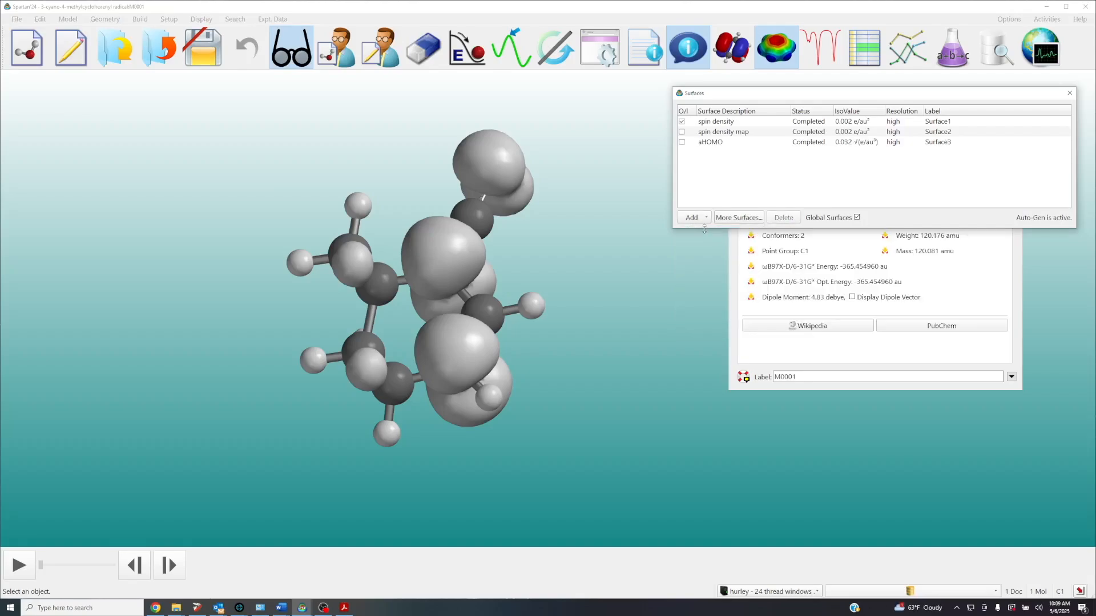
{"action": "left_click", "coordinate": [681, 142]}
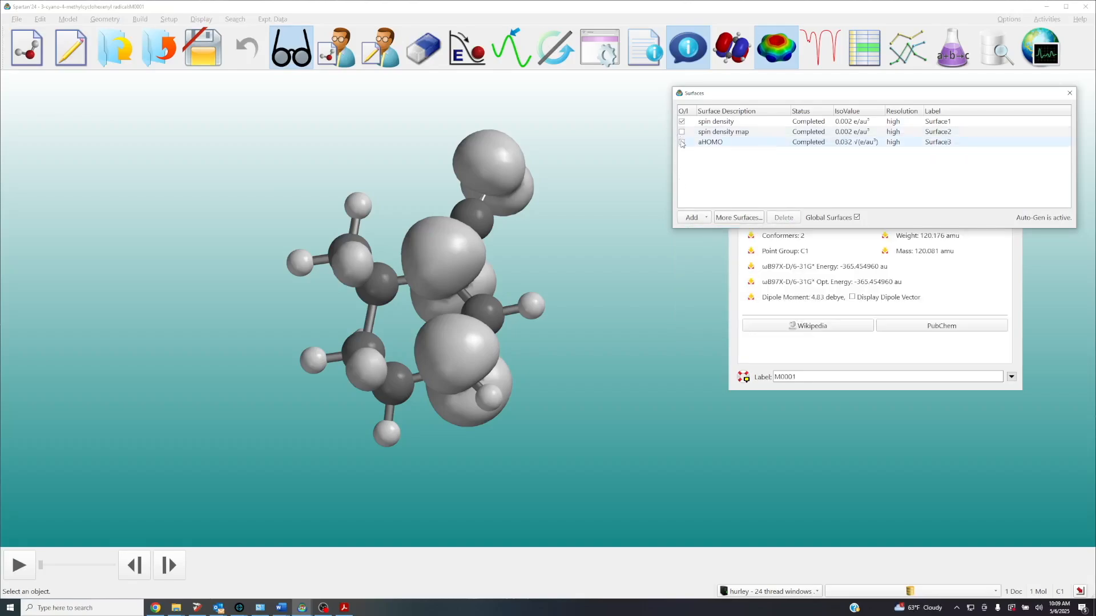
Set the aHOMO surface's style to Mesh and compare its lobes with the solid spin density surface from several angles
{"action": "left_click", "coordinate": [427, 249]}
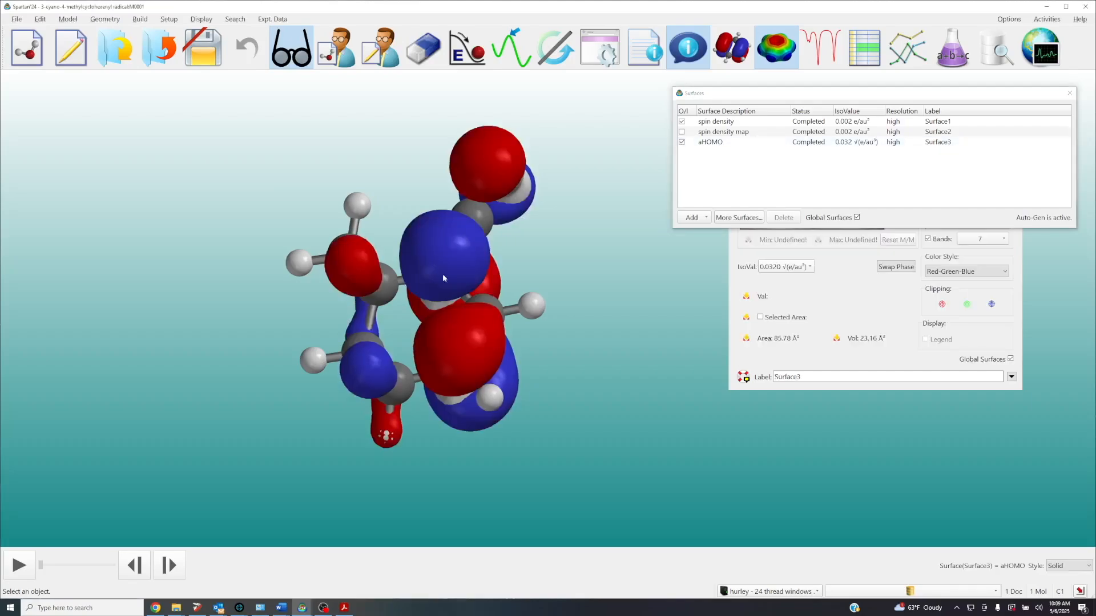
{"action": "left_click", "coordinate": [1073, 566]}
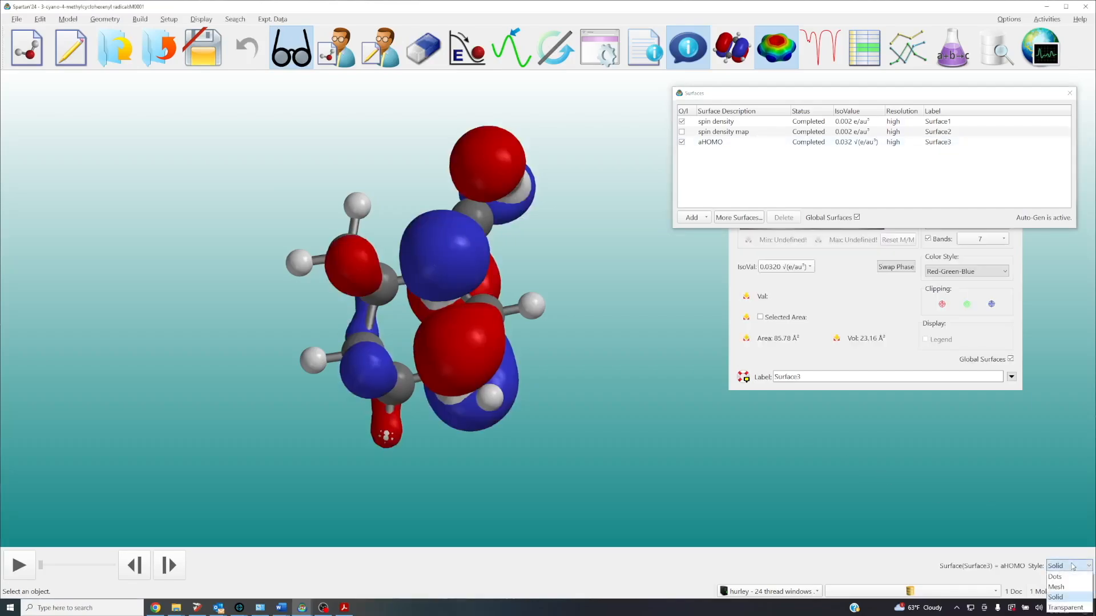
{"action": "left_click", "coordinate": [1056, 588]}
{"action": "left_click_drag", "start_coordinate": [598, 433], "coordinate": [563, 403]}
{"action": "scroll", "coordinate": [561, 405], "scroll_direction": "up", "scroll_amount": 3}
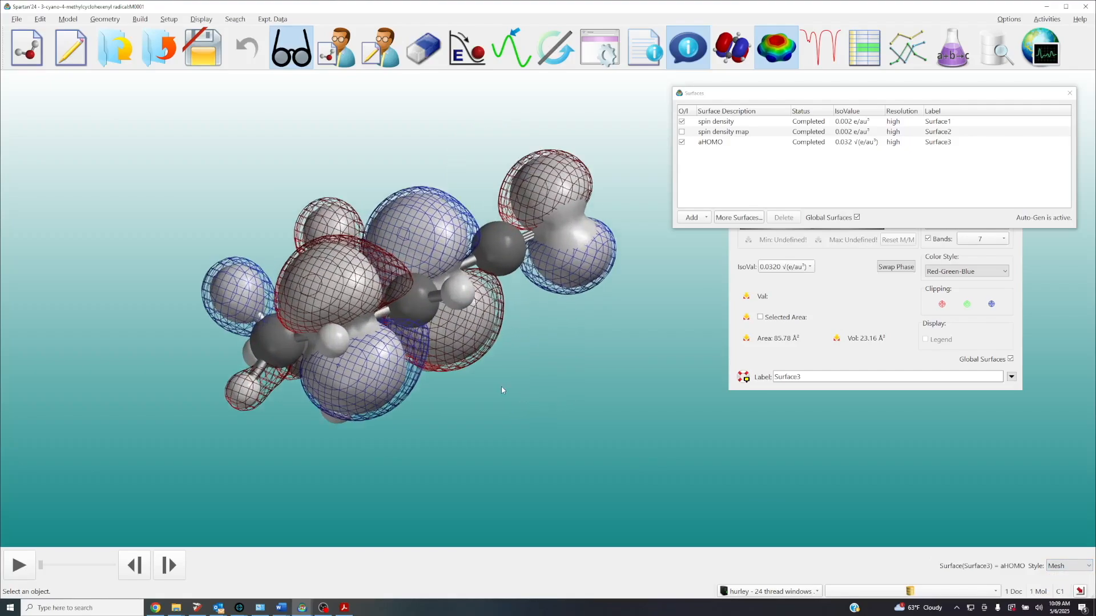
{"action": "left_click_drag", "start_coordinate": [501, 390], "coordinate": [525, 452]}
{"action": "scroll", "coordinate": [493, 401], "scroll_direction": "up", "scroll_amount": 3}
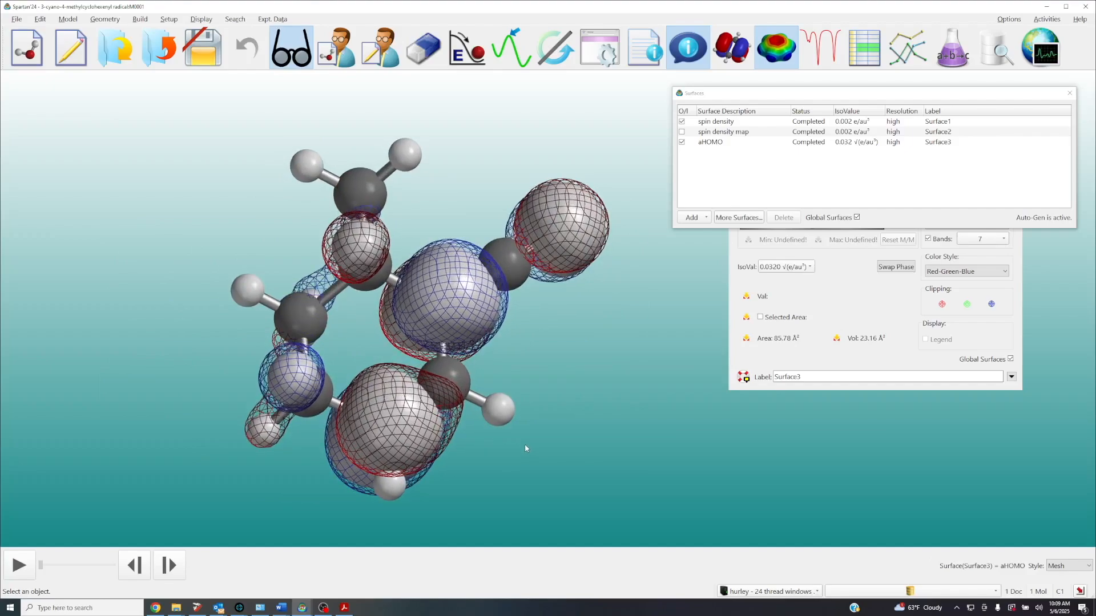
Hide the aHOMO and spin density surfaces so only the radical's ball-and-spoke model is shown
{"action": "left_click", "coordinate": [683, 142]}
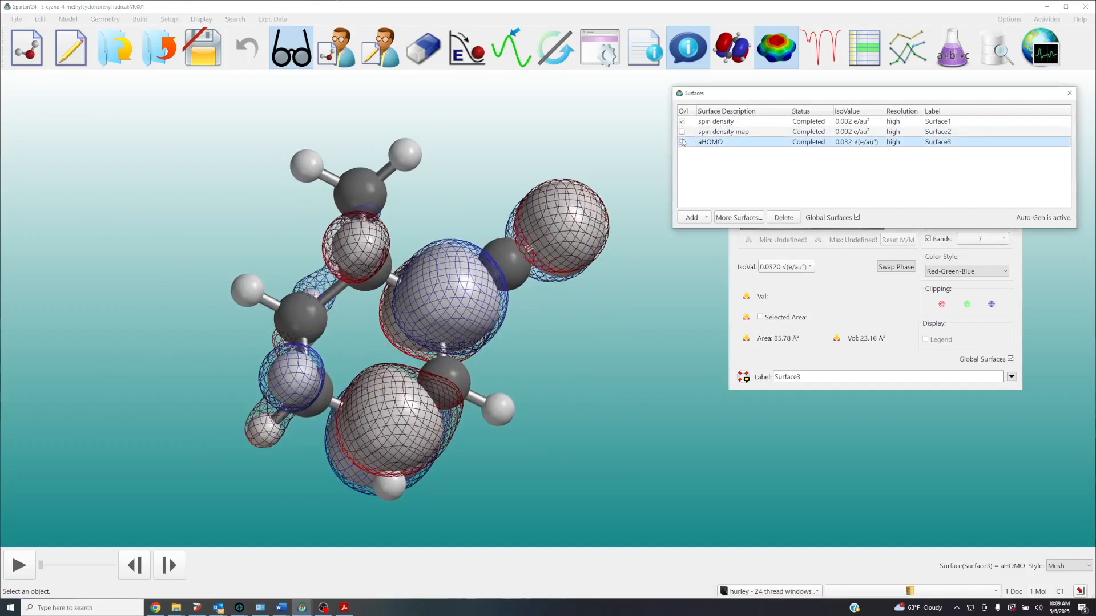
{"action": "left_click", "coordinate": [682, 142]}
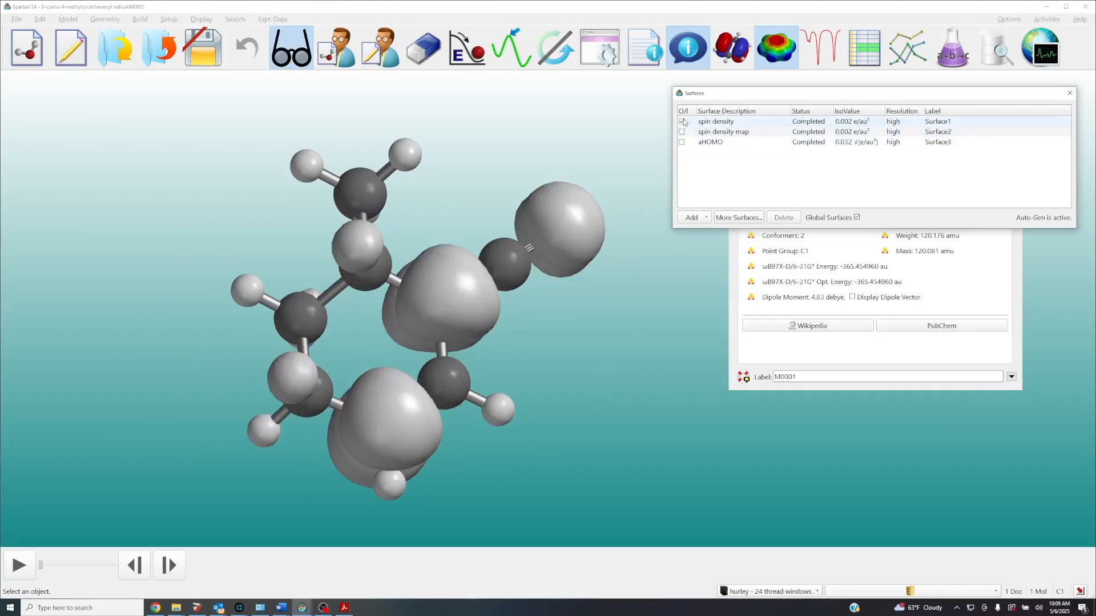
{"action": "left_click", "coordinate": [682, 122]}
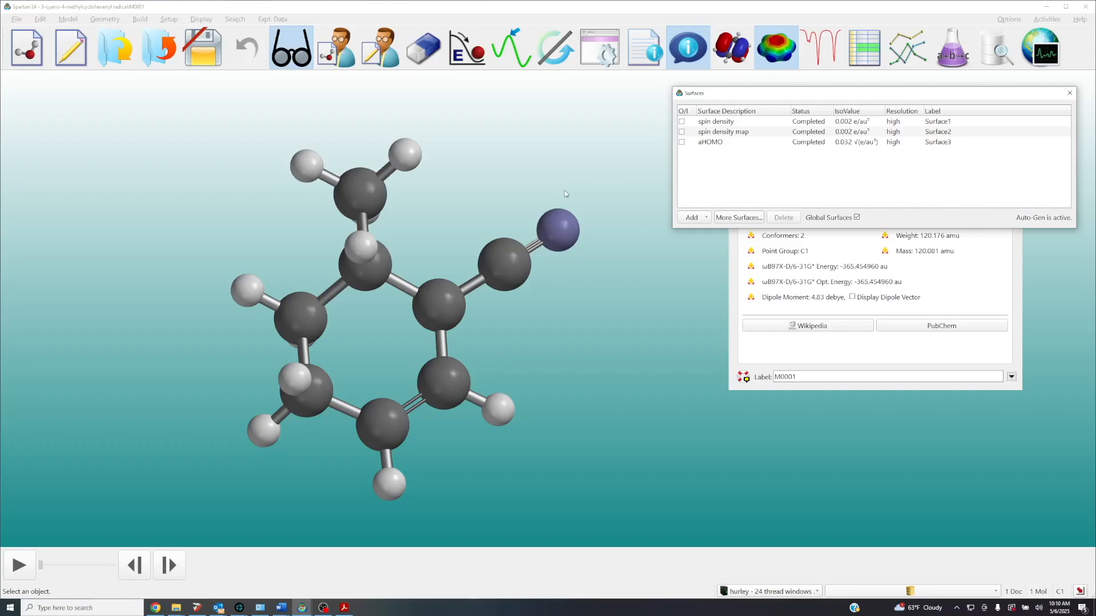
Add a high-resolution Slice surface with spin density as its property and display it on the radical
{"action": "left_click", "coordinate": [752, 220]}
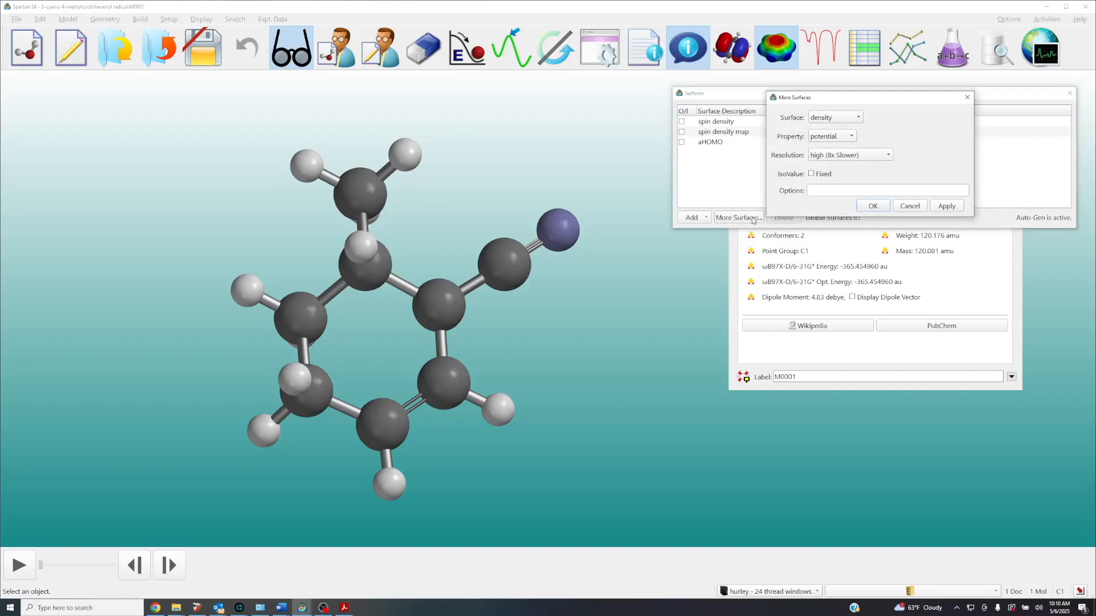
{"action": "left_click", "coordinate": [834, 118]}
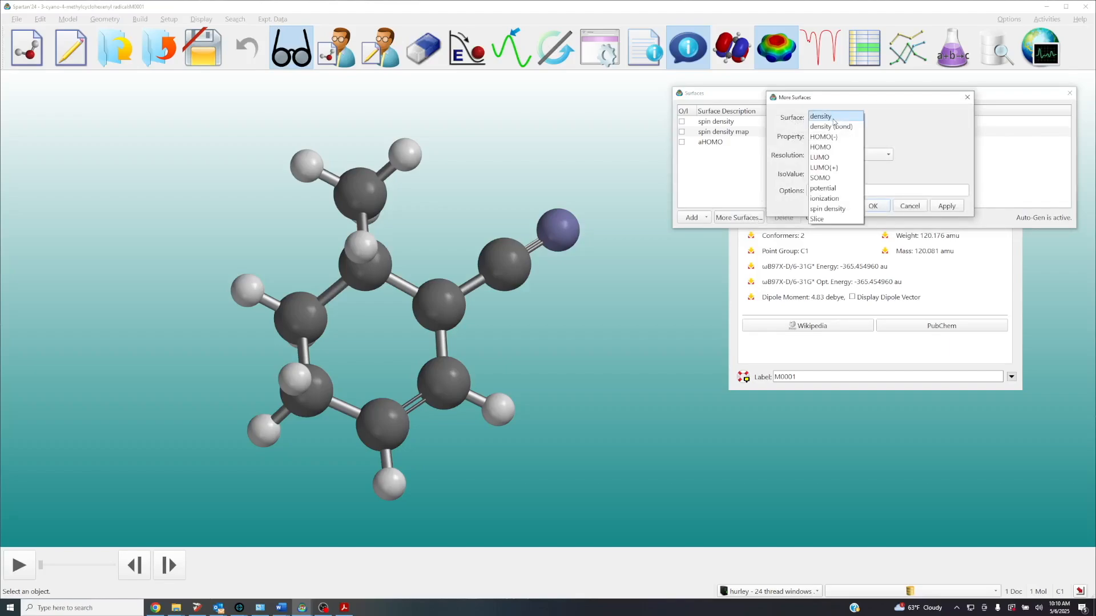
{"action": "left_click", "coordinate": [818, 219]}
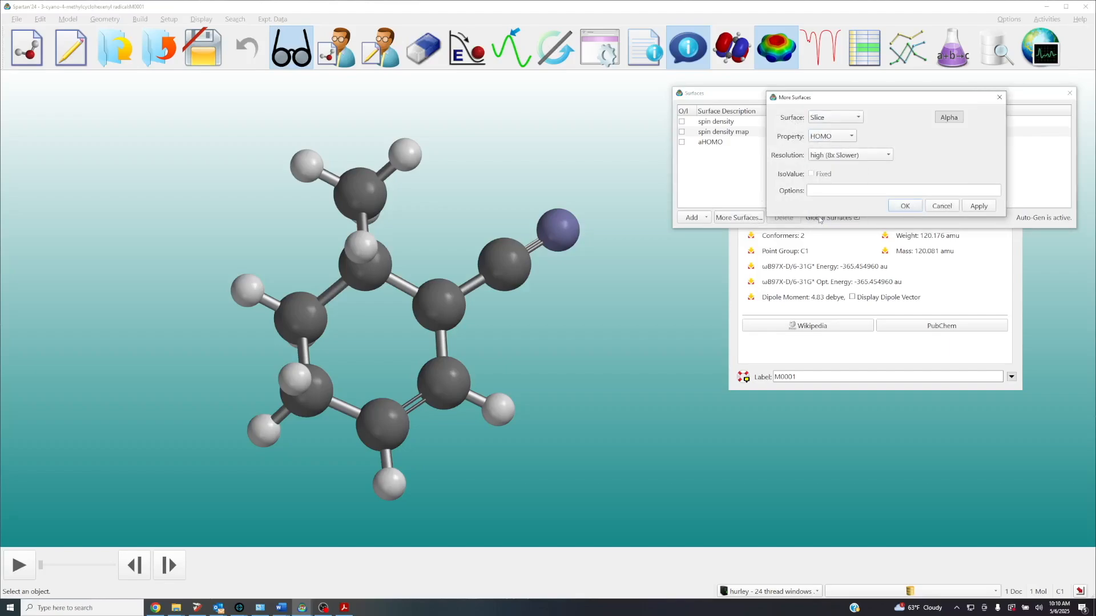
{"action": "left_click", "coordinate": [816, 137]}
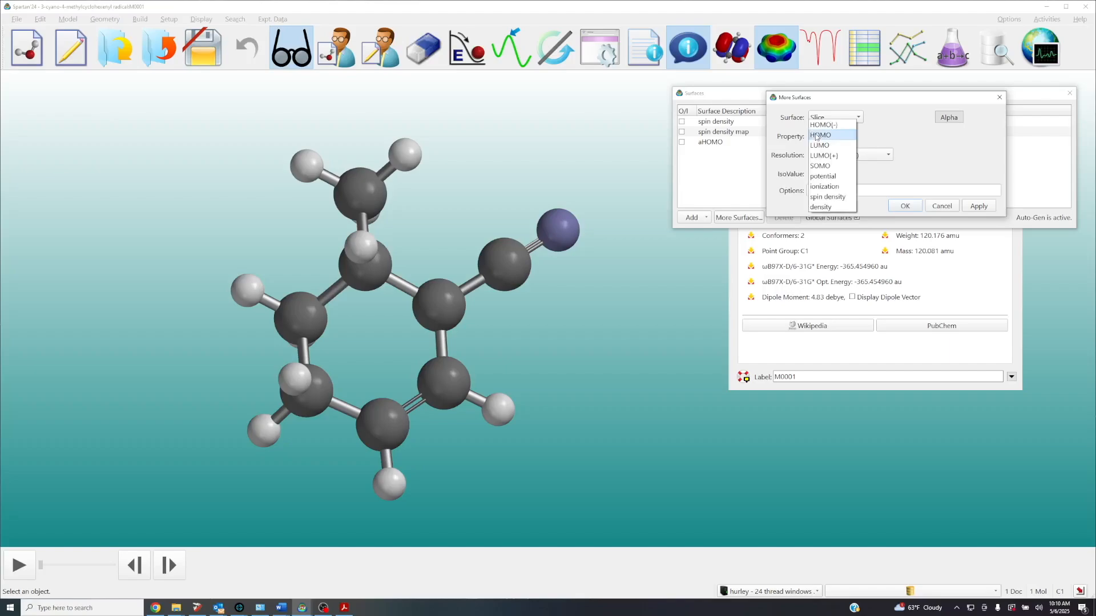
{"action": "left_click", "coordinate": [826, 197]}
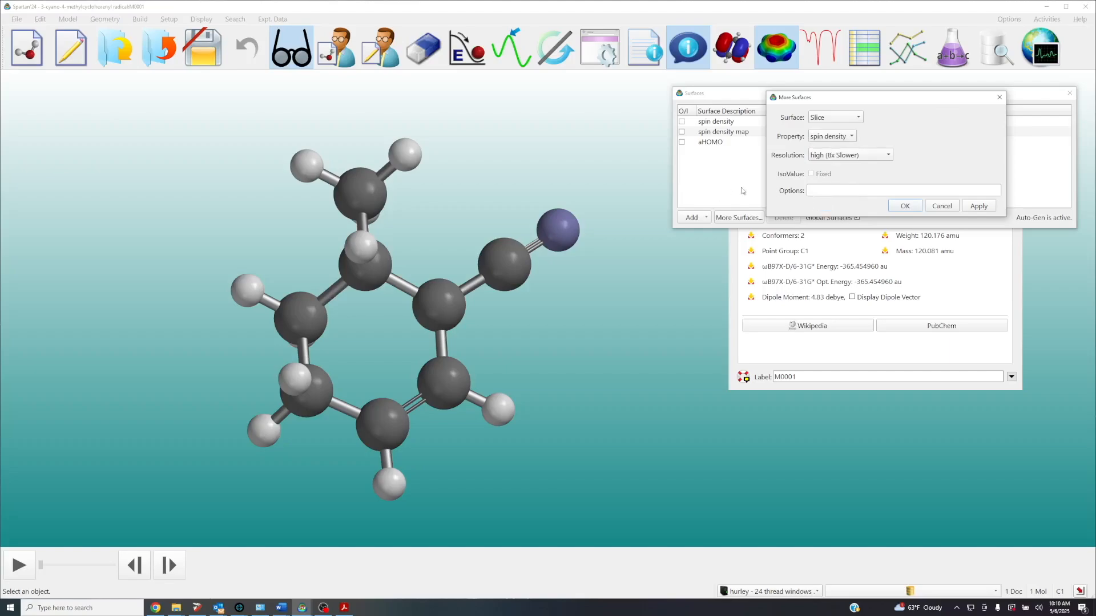
{"action": "left_click", "coordinate": [905, 206]}
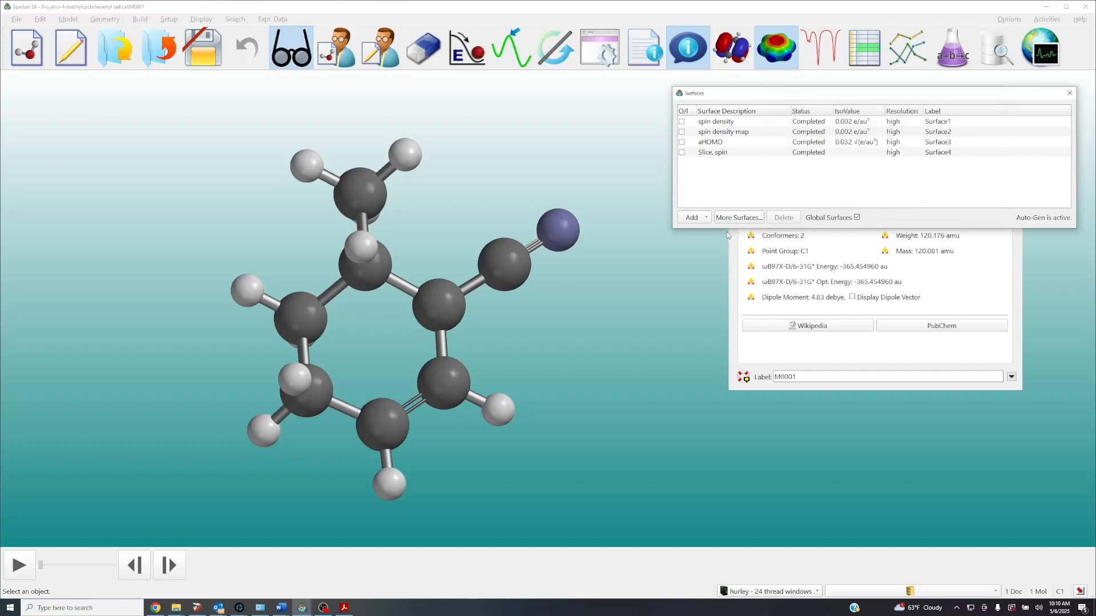
{"action": "left_click", "coordinate": [681, 152]}
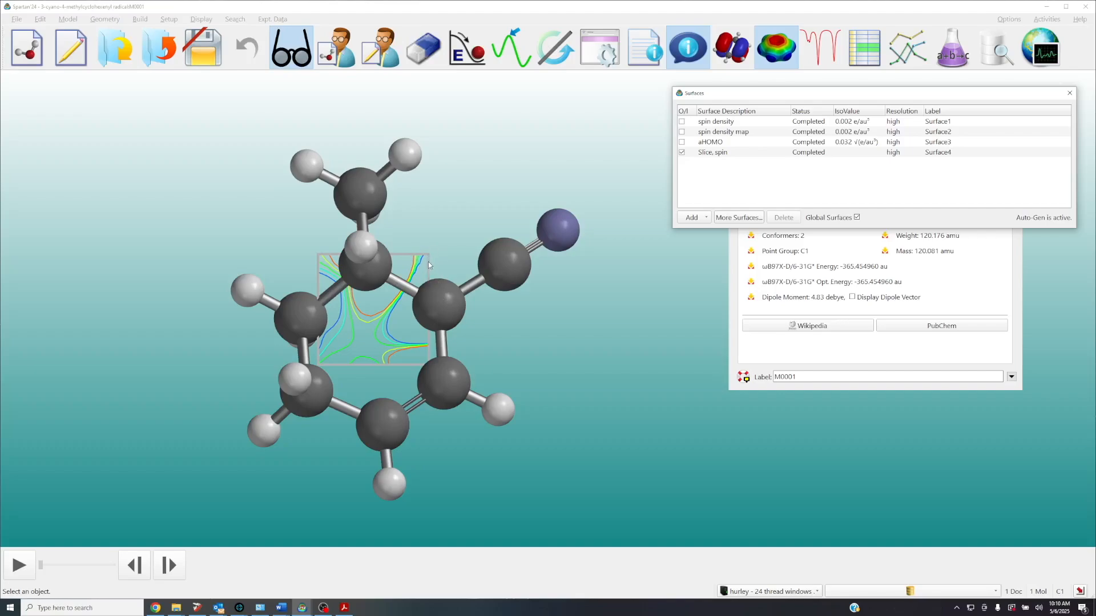
Enlarge the spin density slice plane until its frame encloses nearly the whole radical
{"action": "left_click", "coordinate": [371, 327]}
{"action": "left_click", "coordinate": [371, 326]}
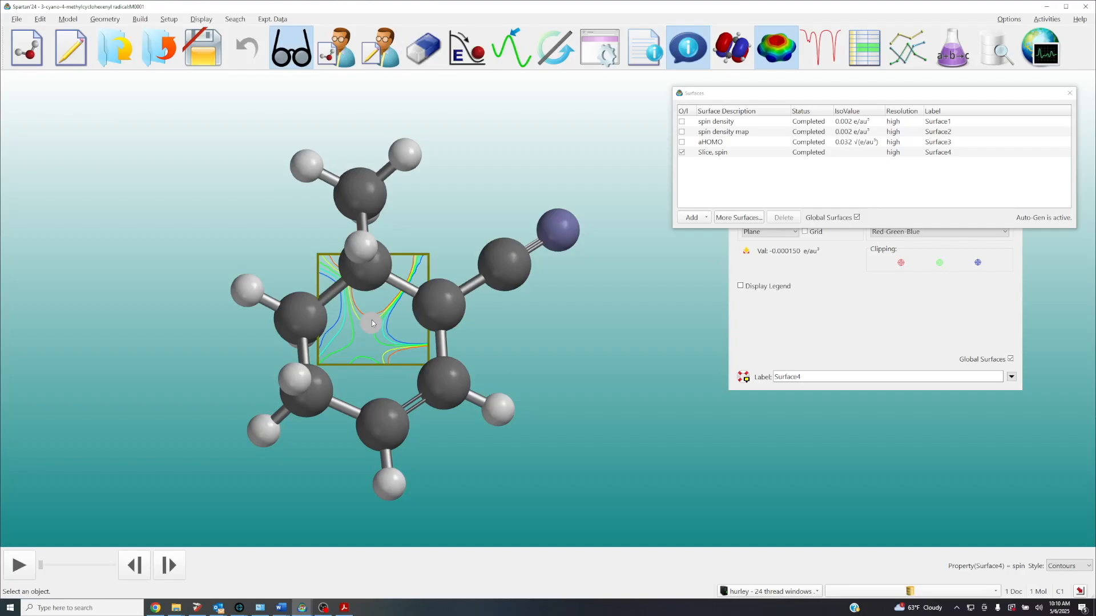
{"action": "scroll", "coordinate": [382, 305], "scroll_direction": "up", "scroll_amount": 2}
{"action": "scroll", "coordinate": [382, 309], "scroll_direction": "up", "scroll_amount": 6}
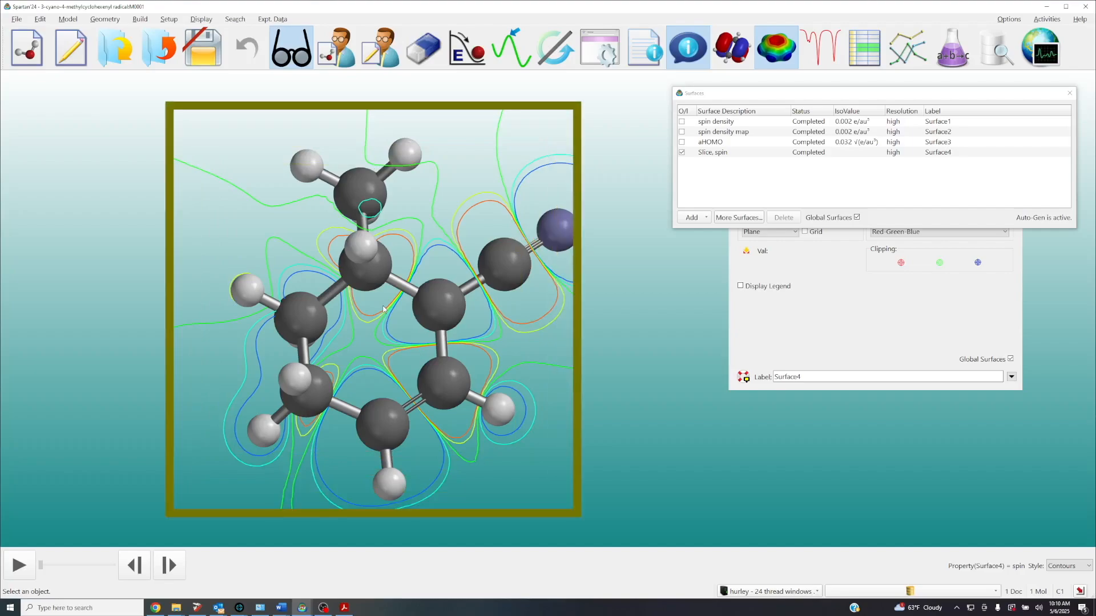
{"action": "scroll", "coordinate": [383, 309], "scroll_direction": "up", "scroll_amount": 2}
{"action": "scroll", "coordinate": [381, 308], "scroll_direction": "down", "scroll_amount": 3}
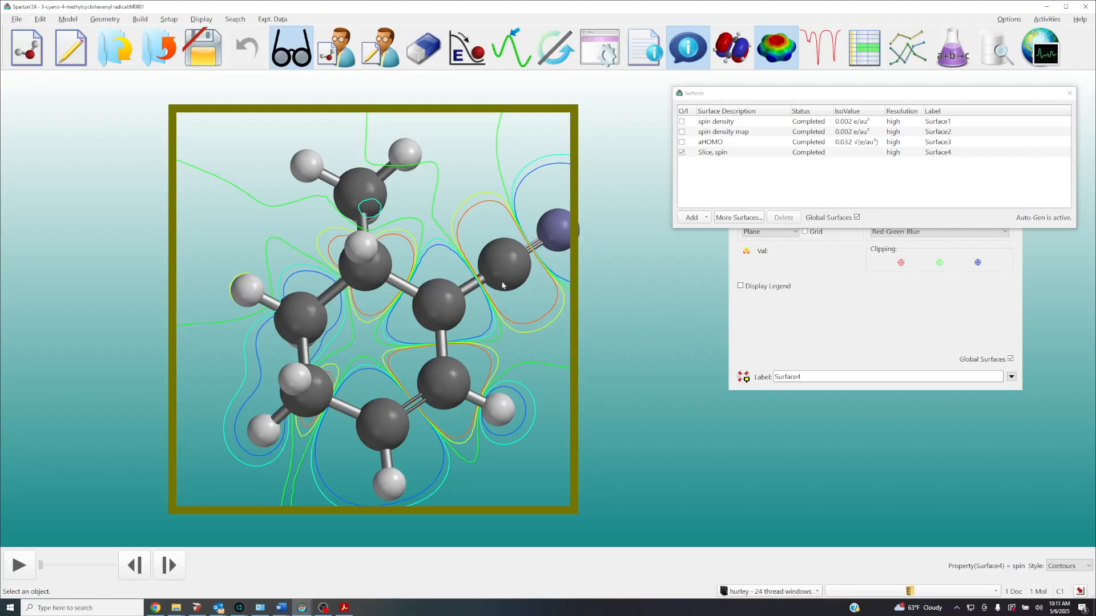
{"action": "left_click", "coordinate": [668, 341]}
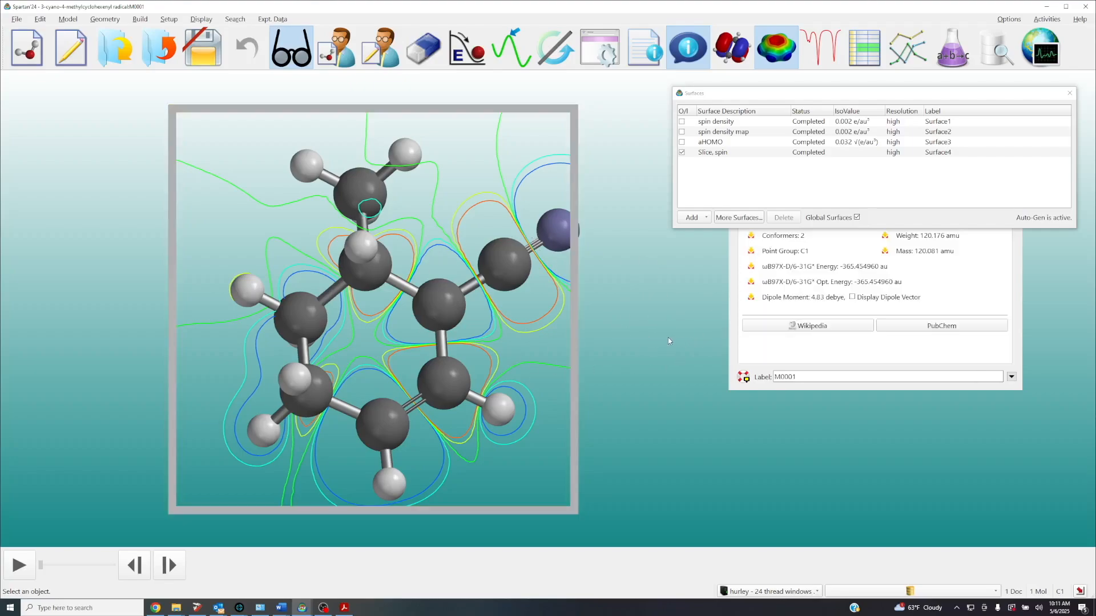
Tilt the slice plane independently of the radical to align it with the ring and nitrile group, and view it face-on
{"action": "left_click_drag", "start_coordinate": [606, 371], "coordinate": [609, 329]}
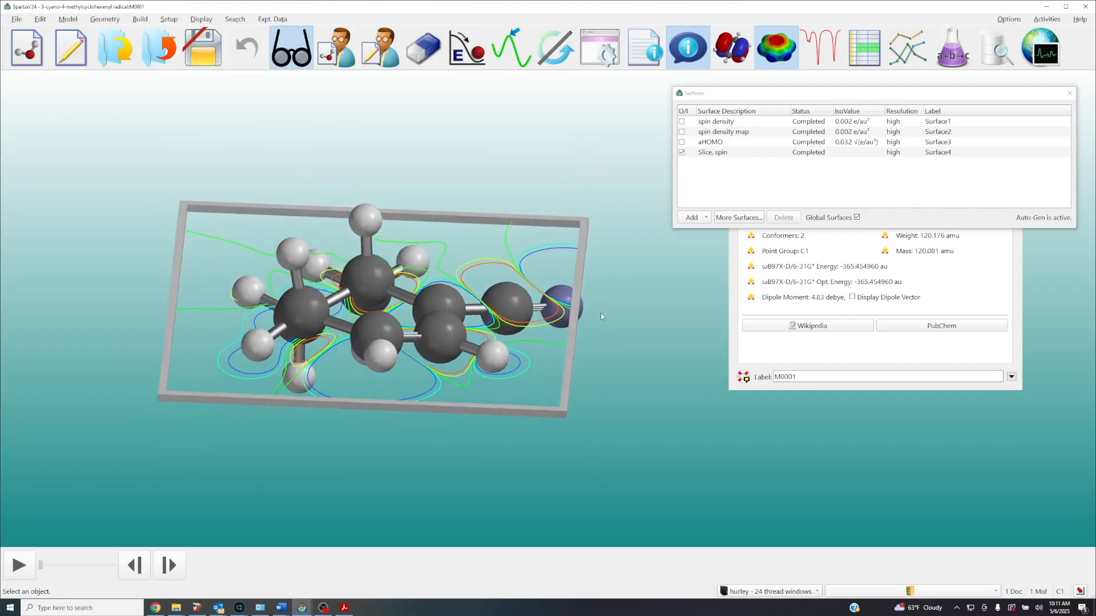
{"action": "left_click", "coordinate": [577, 310]}
{"action": "left_click_drag", "start_coordinate": [599, 374], "coordinate": [632, 367]}
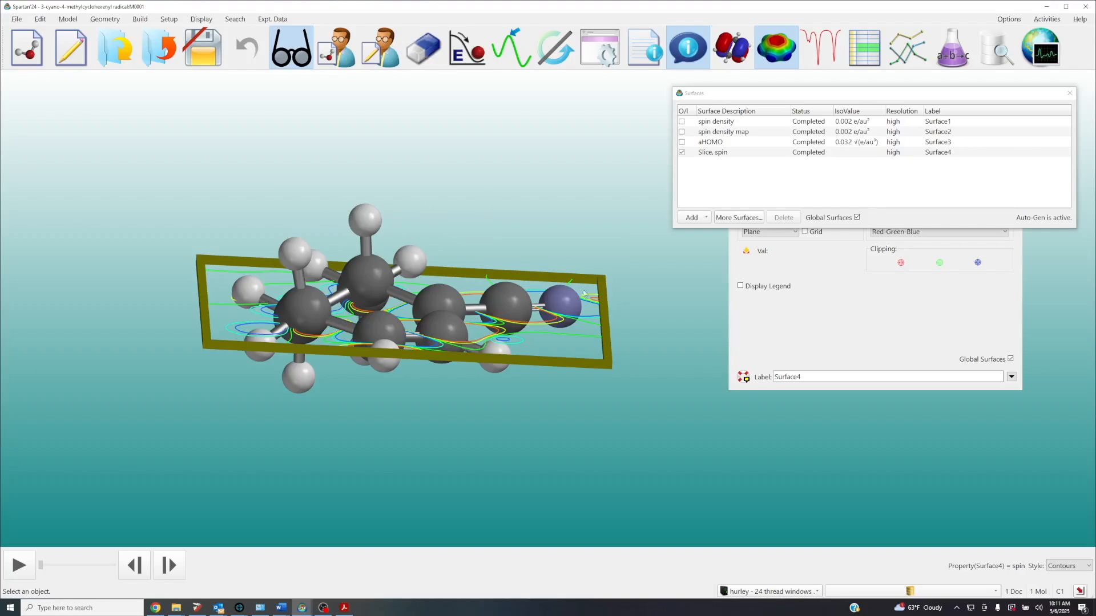
{"action": "left_click", "coordinate": [516, 199]}
{"action": "left_click_drag", "start_coordinate": [517, 222], "coordinate": [515, 258]}
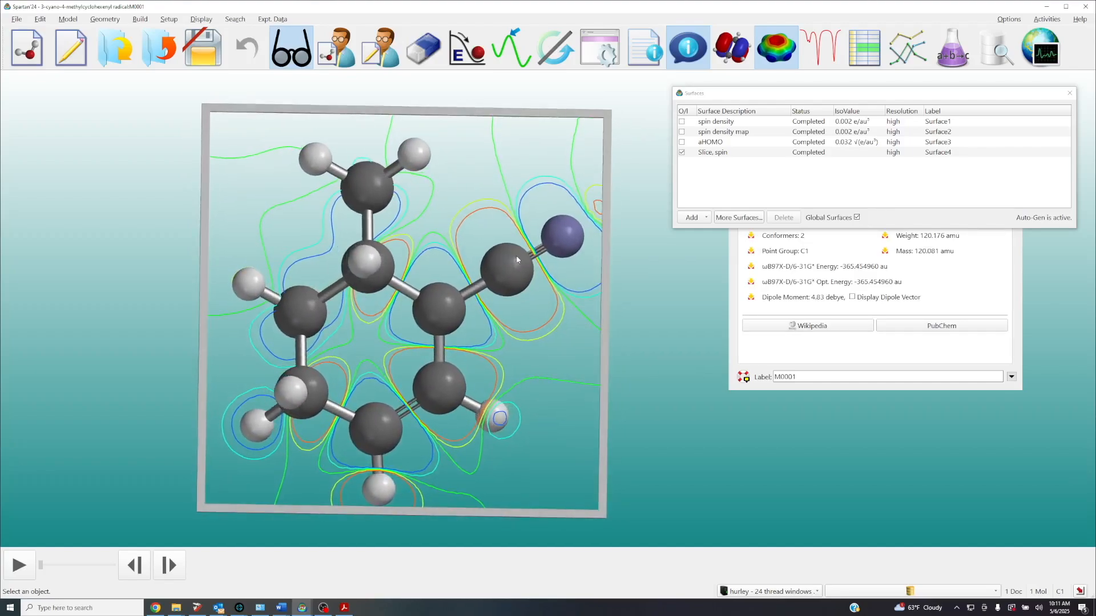
Enlarge the slice plane further so the contours around the nitrile nitrogen and the outer ring hydrogen fit inside its frame
{"action": "scroll", "coordinate": [516, 256], "scroll_direction": "down", "scroll_amount": 3}
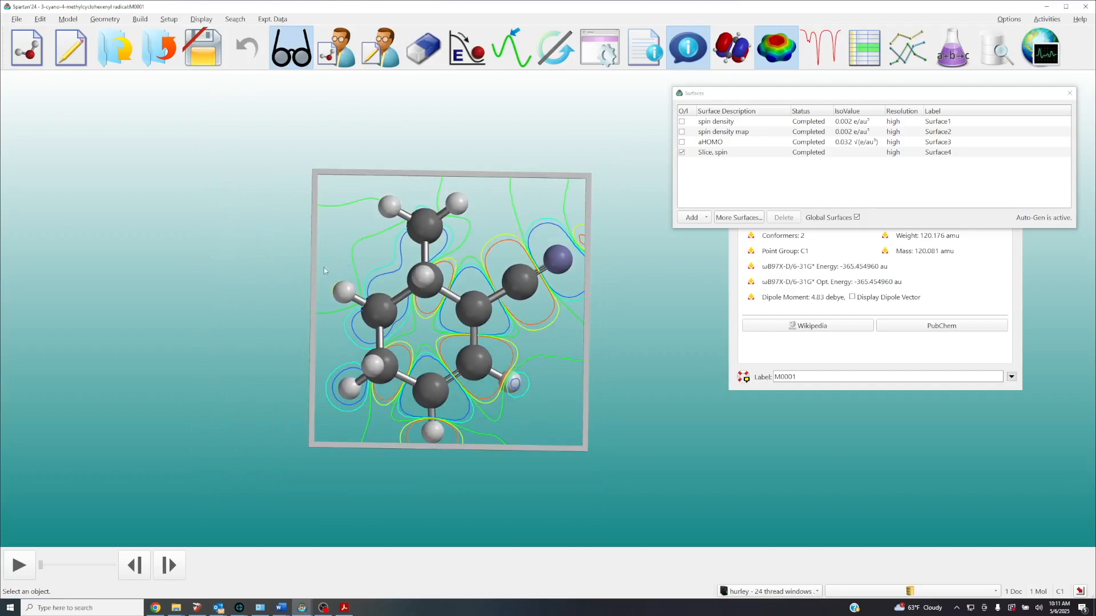
{"action": "scroll", "coordinate": [461, 260], "scroll_direction": "down", "scroll_amount": 1}
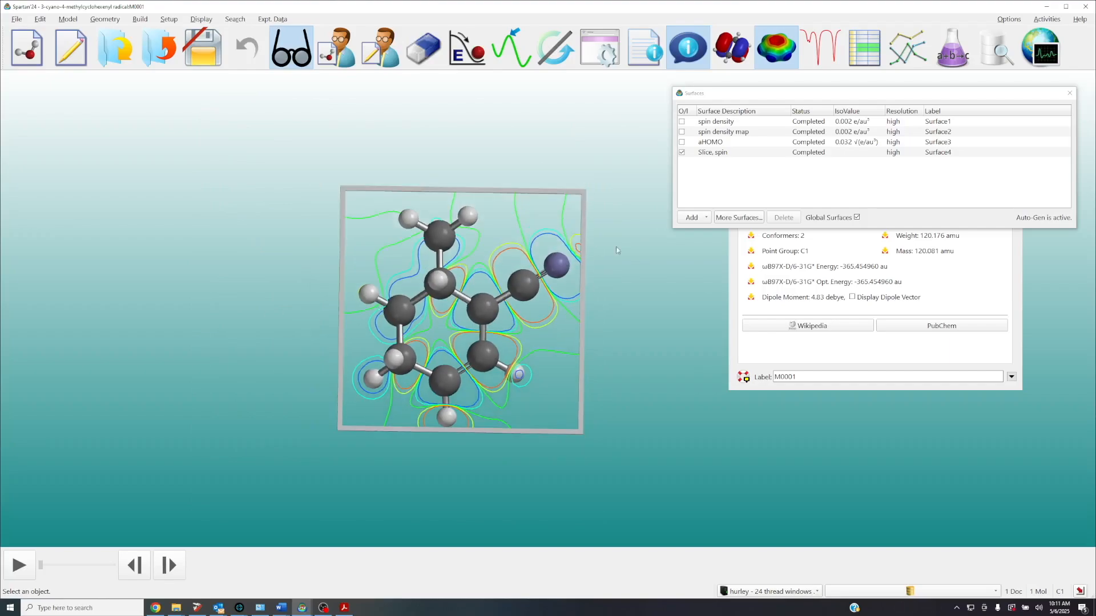
{"action": "right_click_drag", "start_coordinate": [601, 250], "coordinate": [483, 228]}
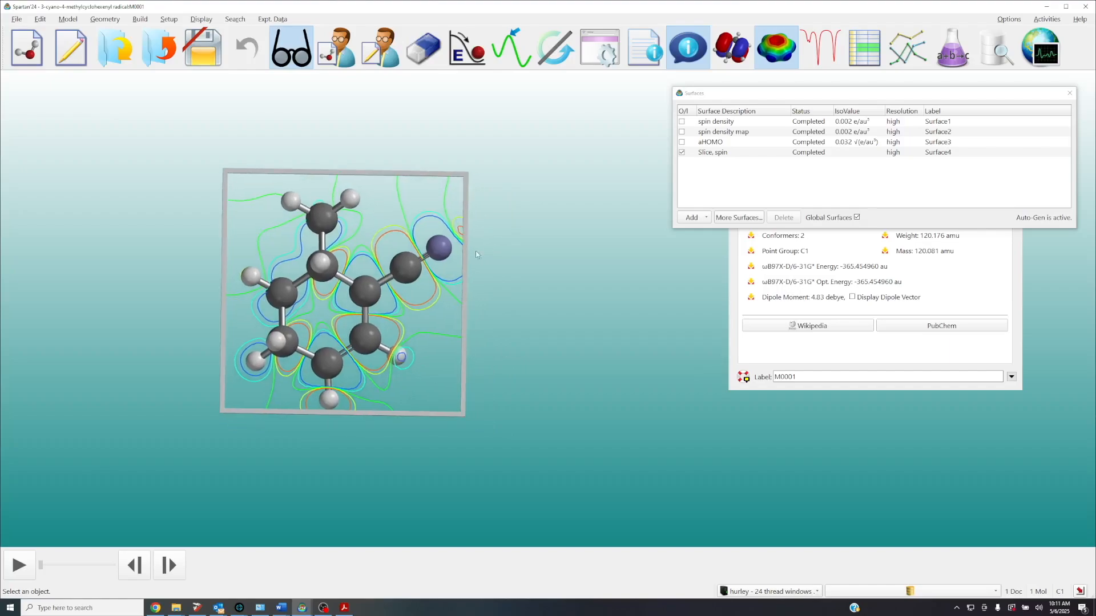
{"action": "left_click", "coordinate": [378, 214]}
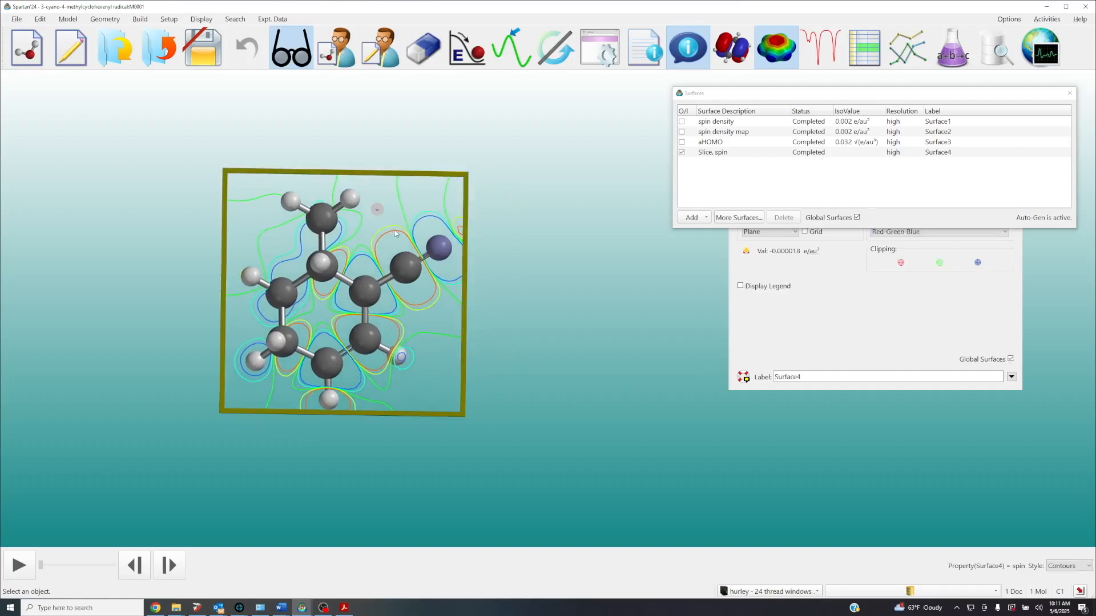
{"action": "scroll", "coordinate": [395, 231], "scroll_direction": "up", "scroll_amount": 2}
{"action": "scroll", "coordinate": [395, 234], "scroll_direction": "up", "scroll_amount": 2}
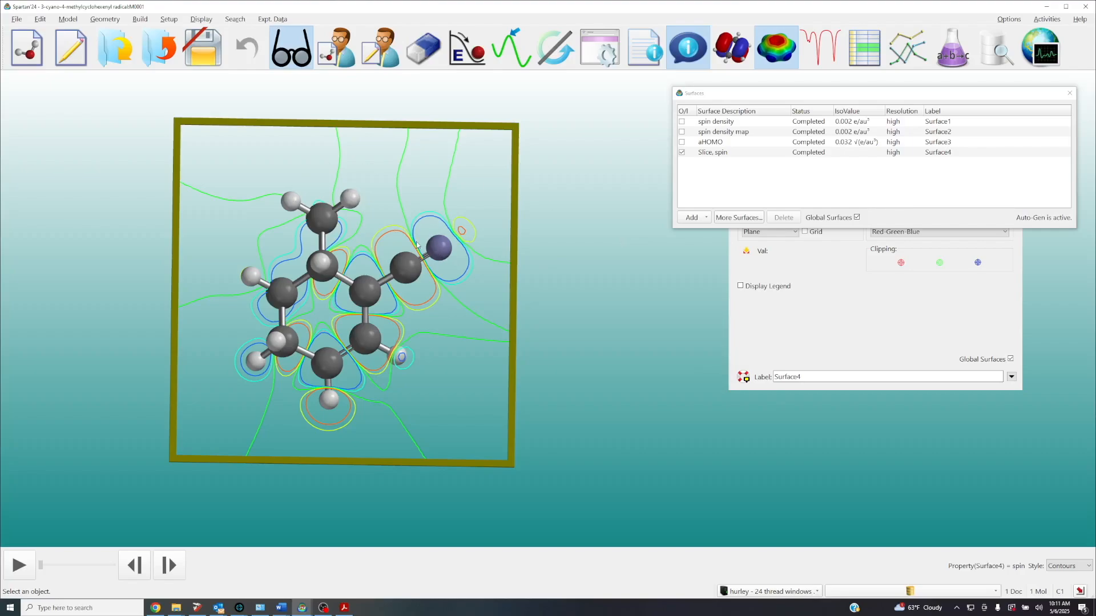
{"action": "left_click", "coordinate": [531, 274]}
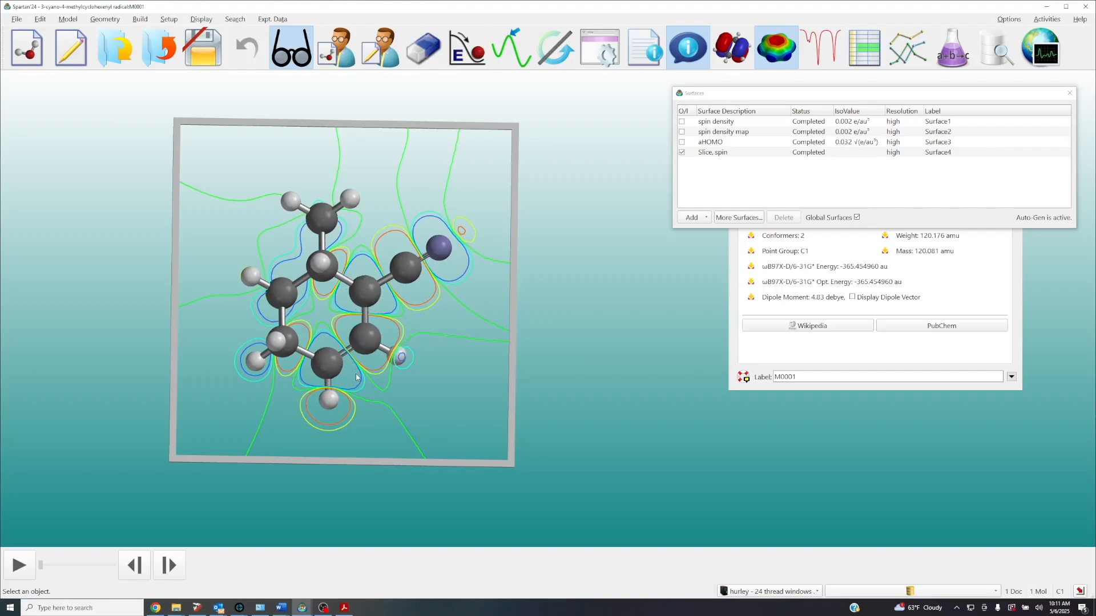
Hide the spin density slice and switch to the tutorial PDF in Acrobat for the coumarin exercise
{"action": "left_click", "coordinate": [682, 153]}
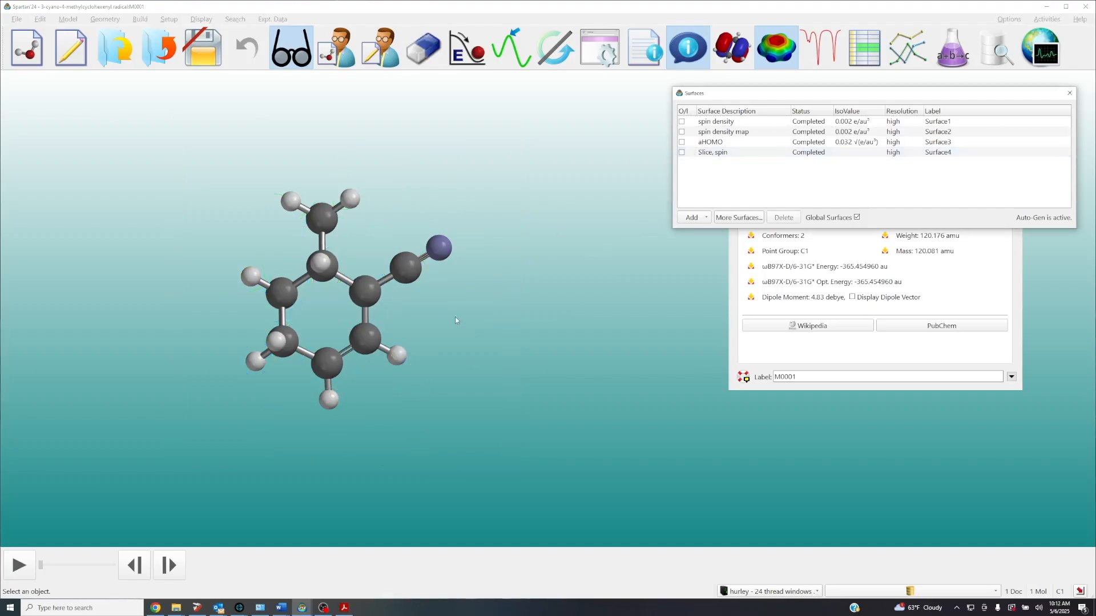
{"action": "scroll", "coordinate": [445, 324], "scroll_direction": "up", "scroll_amount": 4}
{"action": "right_click_drag", "start_coordinate": [446, 324], "coordinate": [583, 330]}
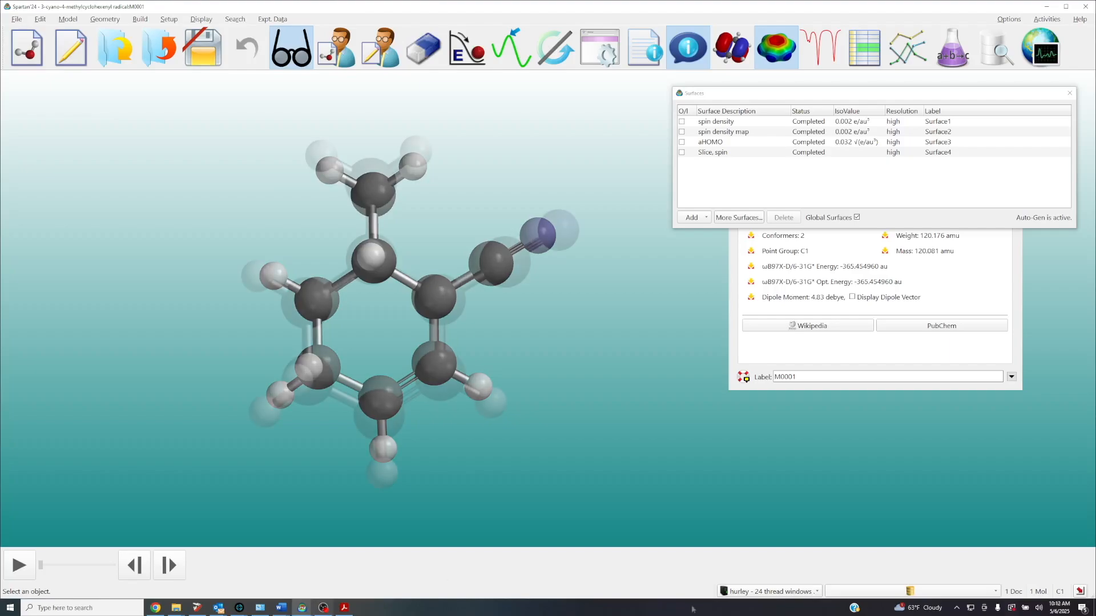
{"action": "left_click", "coordinate": [345, 608]}
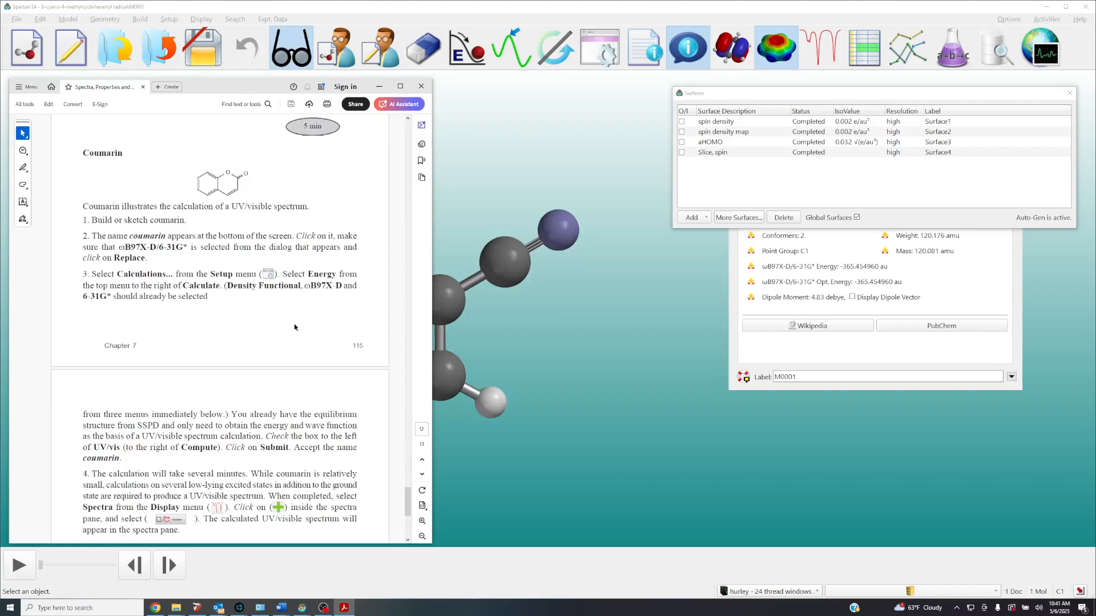
Close the radical's surface list and molecule properties, and close the 3-cyano-4-methylcyclohexenyl radical document
{"action": "left_click", "coordinate": [1070, 93]}
{"action": "left_click", "coordinate": [1016, 153]}
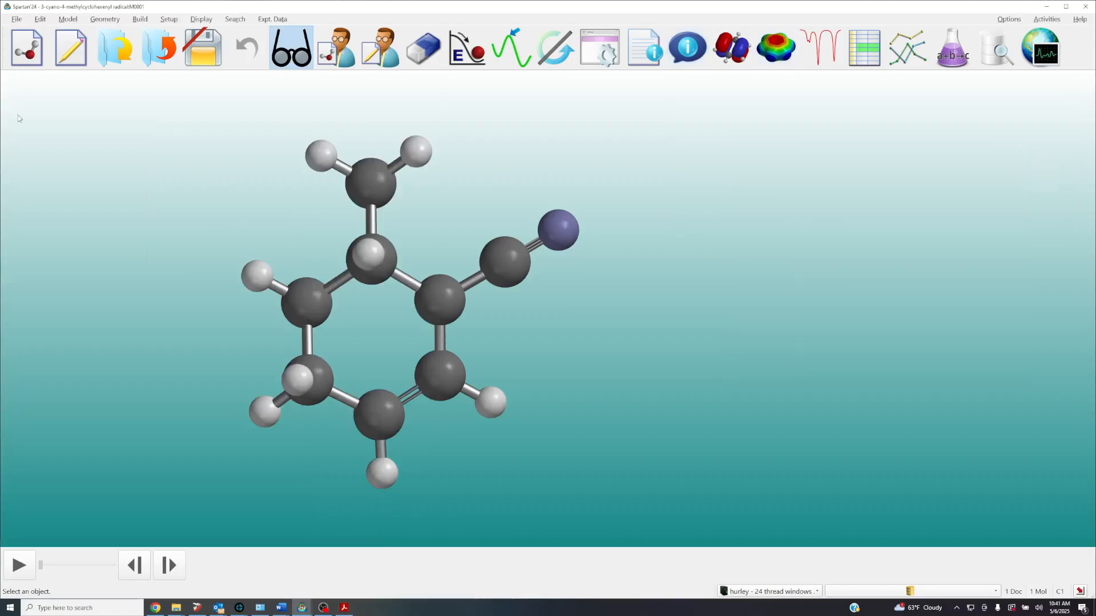
{"action": "left_click", "coordinate": [153, 55]}
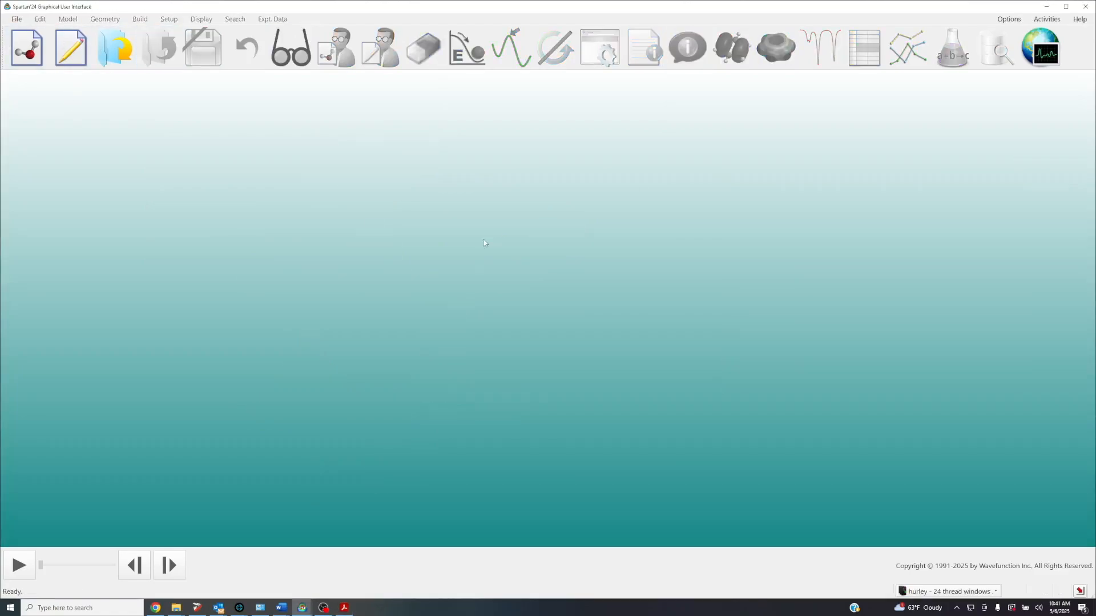
Start a new 2D sketch and draw a benzene ring with a cyclohexane ring fused to one of its vertical bonds
{"action": "left_click", "coordinate": [75, 49]}
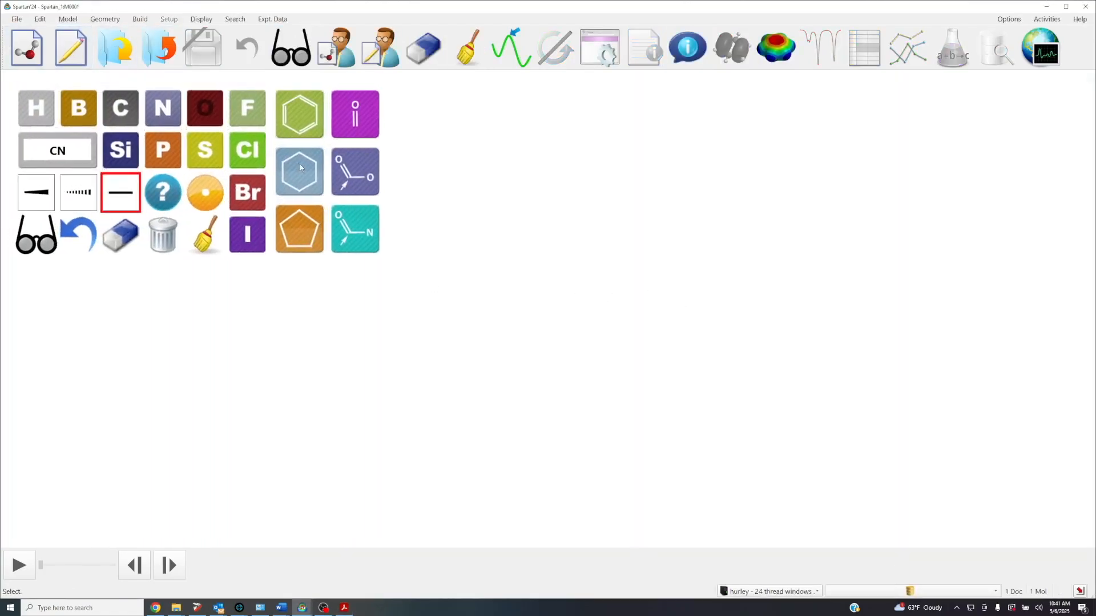
{"action": "left_click", "coordinate": [501, 361]}
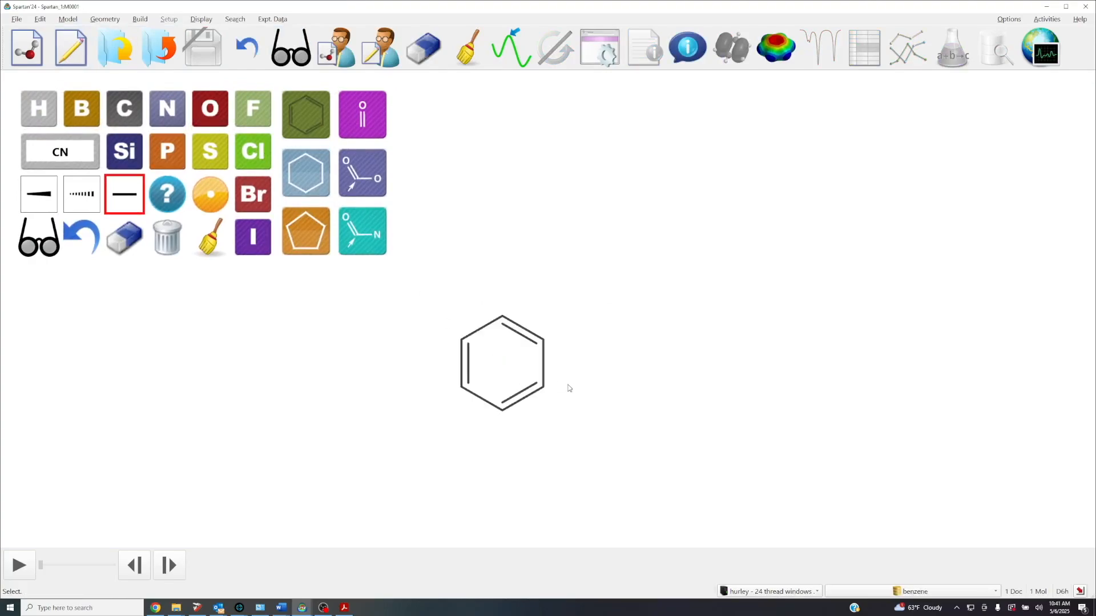
{"action": "left_click", "coordinate": [301, 166]}
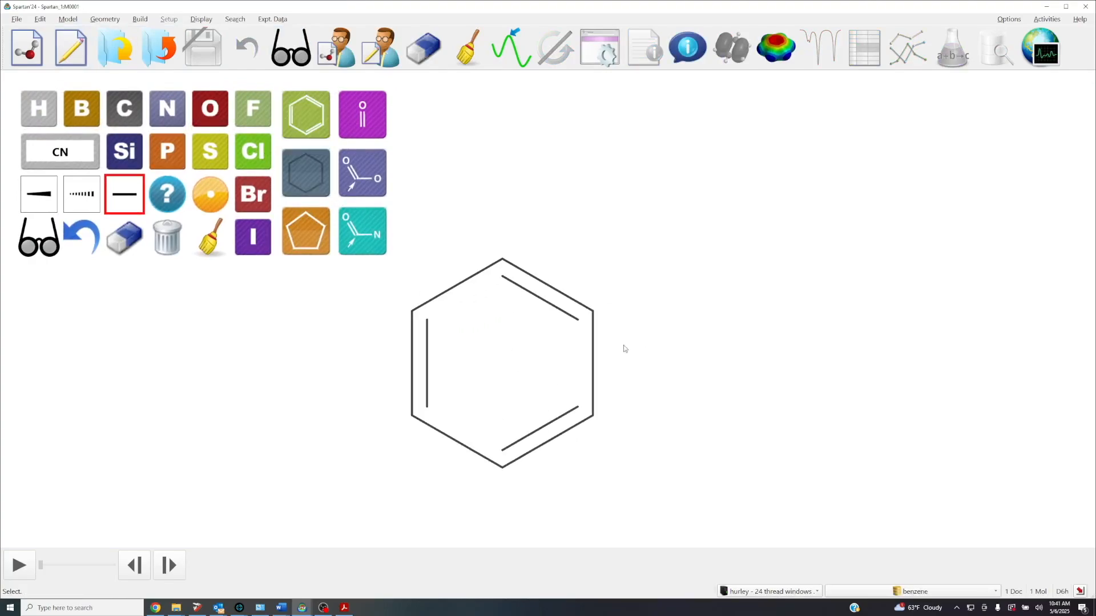
{"action": "left_click", "coordinate": [594, 369]}
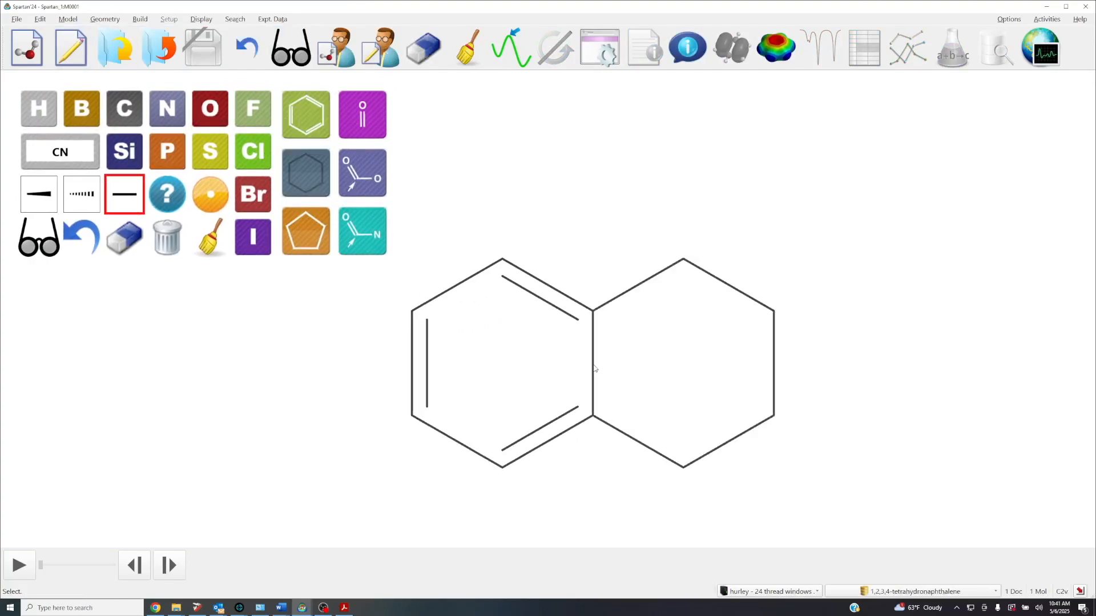
Complete coumarin by adding a C=C double bond in the second ring, a carbonyl oxygen, and a ring oxygen between the carbonyl and the benzene ring
{"action": "left_click", "coordinate": [122, 110]}
{"action": "left_click", "coordinate": [735, 442]}
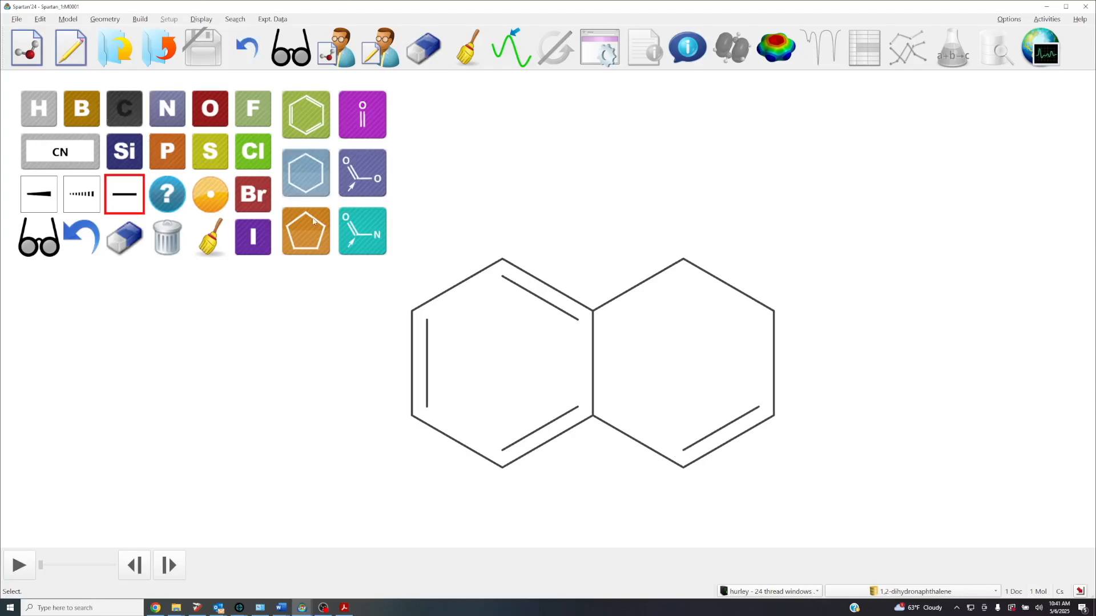
{"action": "left_click", "coordinate": [210, 108]}
{"action": "left_click_drag", "start_coordinate": [774, 311], "coordinate": [882, 240]}
{"action": "left_click", "coordinate": [833, 270]}
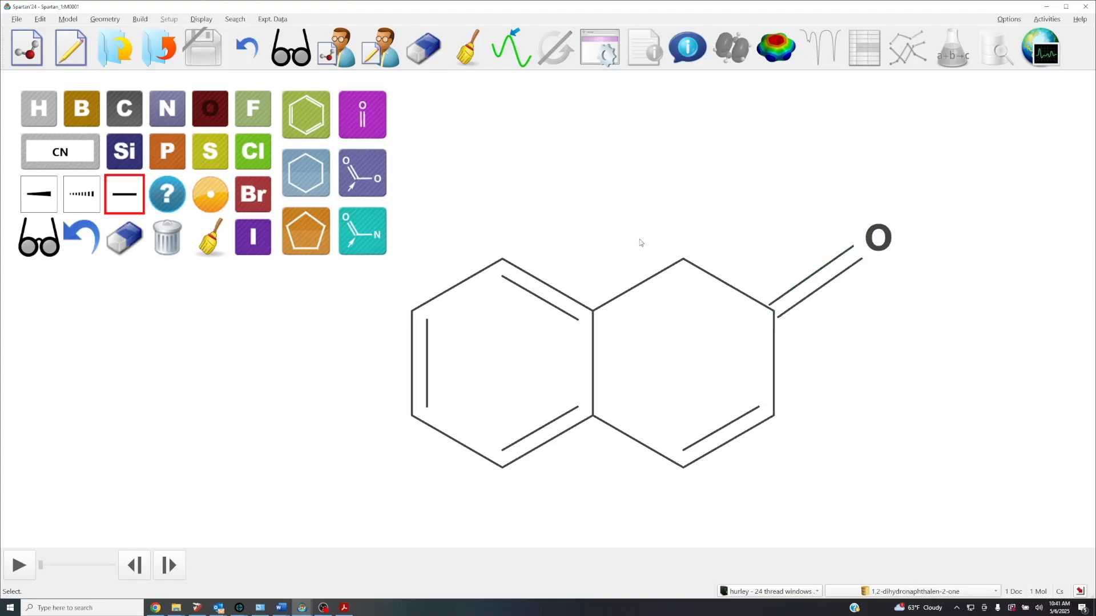
{"action": "left_click", "coordinate": [684, 260]}
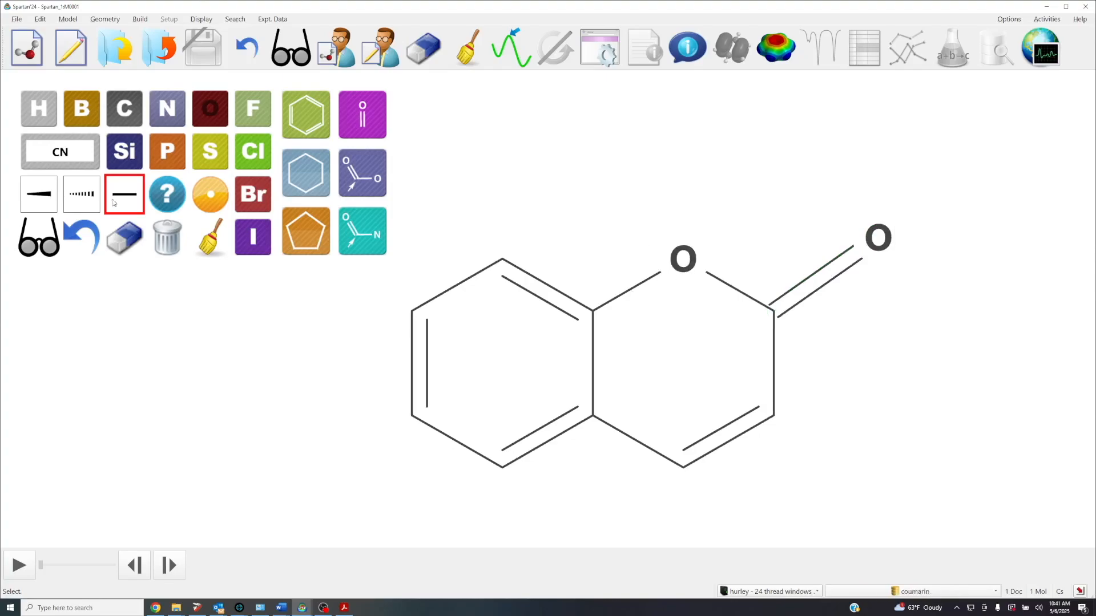
Convert the coumarin sketch to a 3D model and replace it with the database's ωB97X-D/6-31G* structure
{"action": "left_click", "coordinate": [56, 247]}
{"action": "left_click_drag", "start_coordinate": [842, 389], "coordinate": [736, 434]}
{"action": "left_click", "coordinate": [867, 592]}
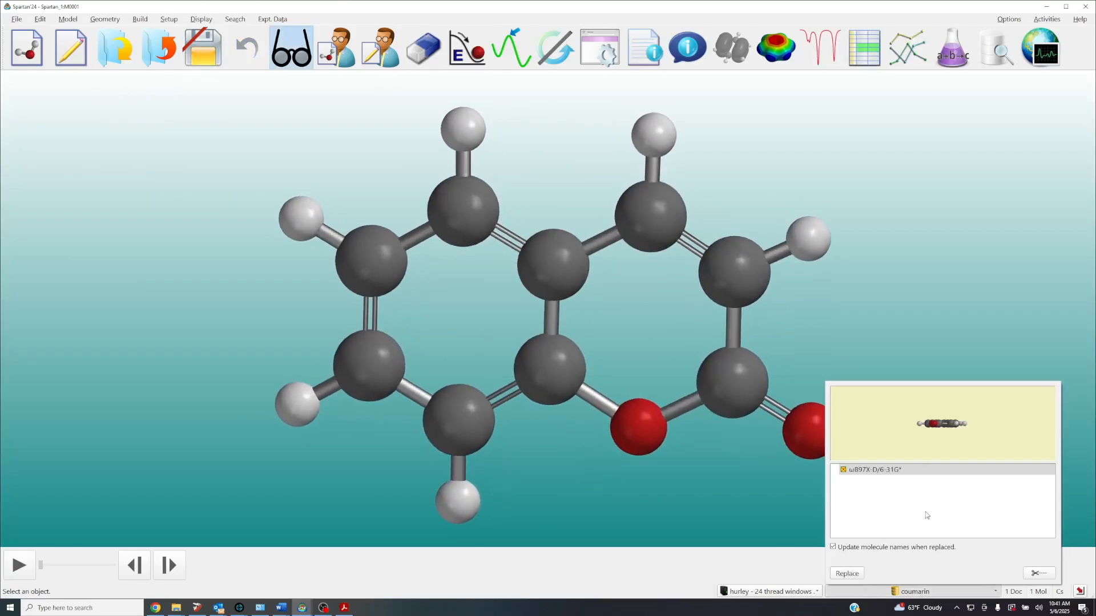
{"action": "left_click", "coordinate": [847, 574]}
{"action": "left_click_drag", "start_coordinate": [802, 421], "coordinate": [773, 457]}
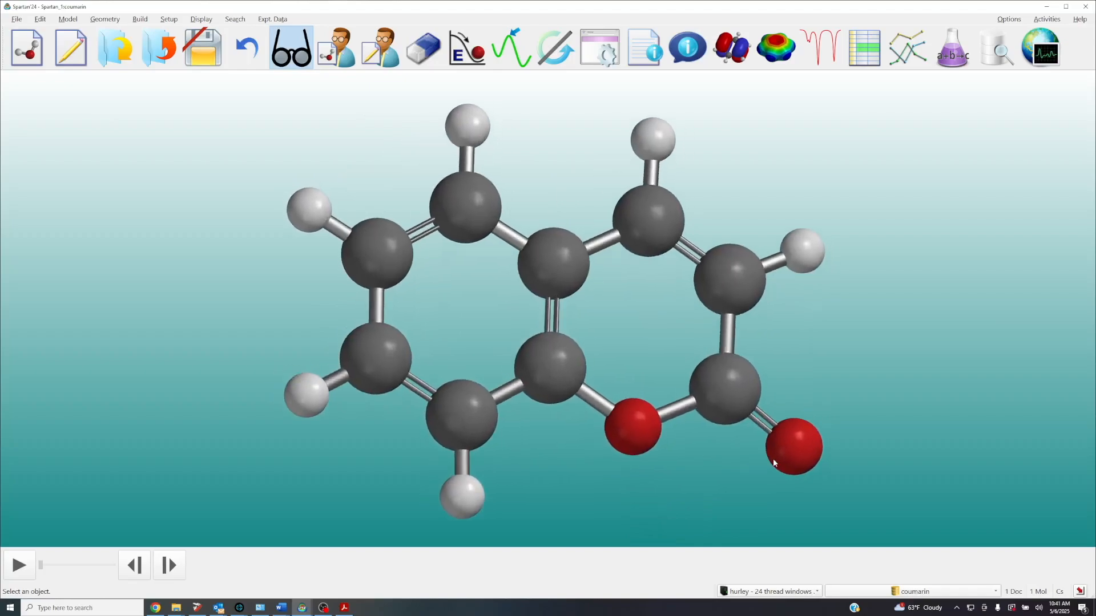
Submit an ωB97X-D/6-31G* energy calculation with UV/vis enabled, saved as coumarin.spartan, and acknowledge its completion
{"action": "left_click", "coordinate": [599, 49]}
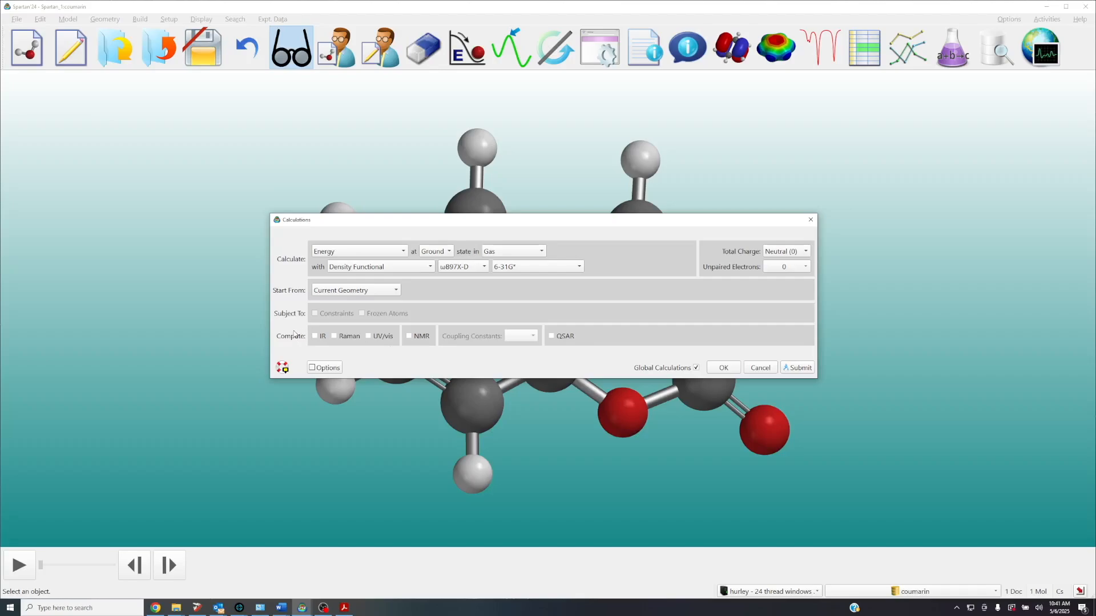
{"action": "left_click", "coordinate": [368, 336]}
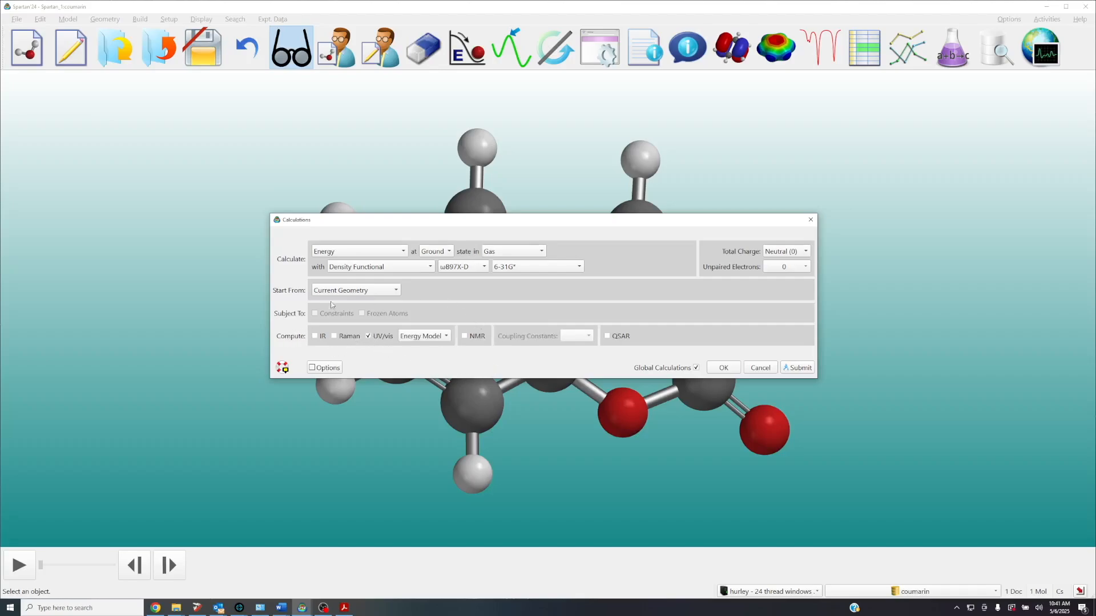
{"action": "left_click", "coordinate": [809, 369]}
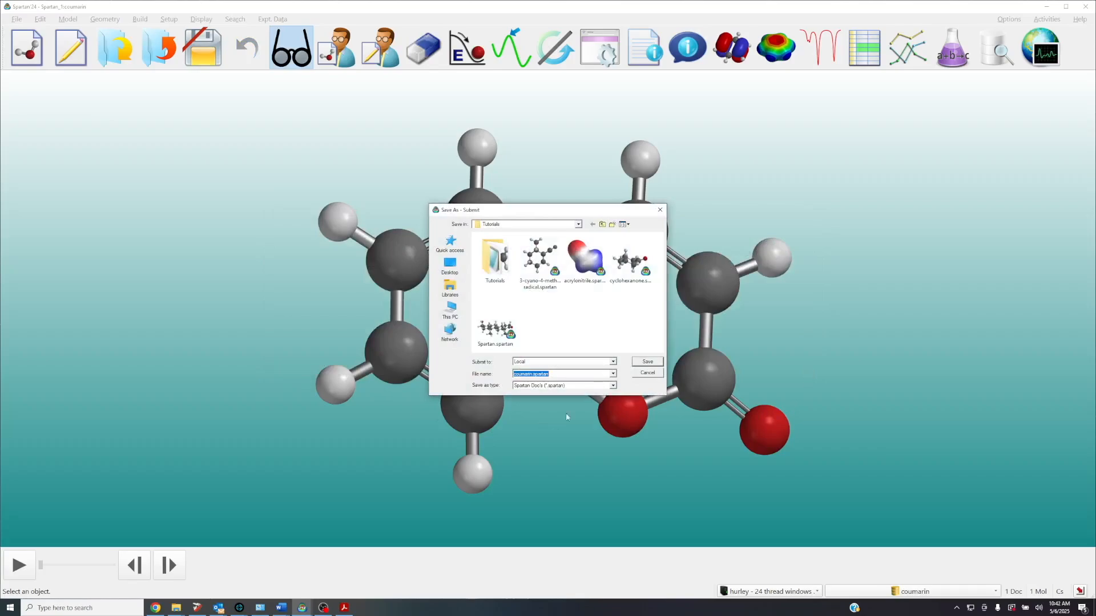
{"action": "left_click", "coordinate": [648, 361]}
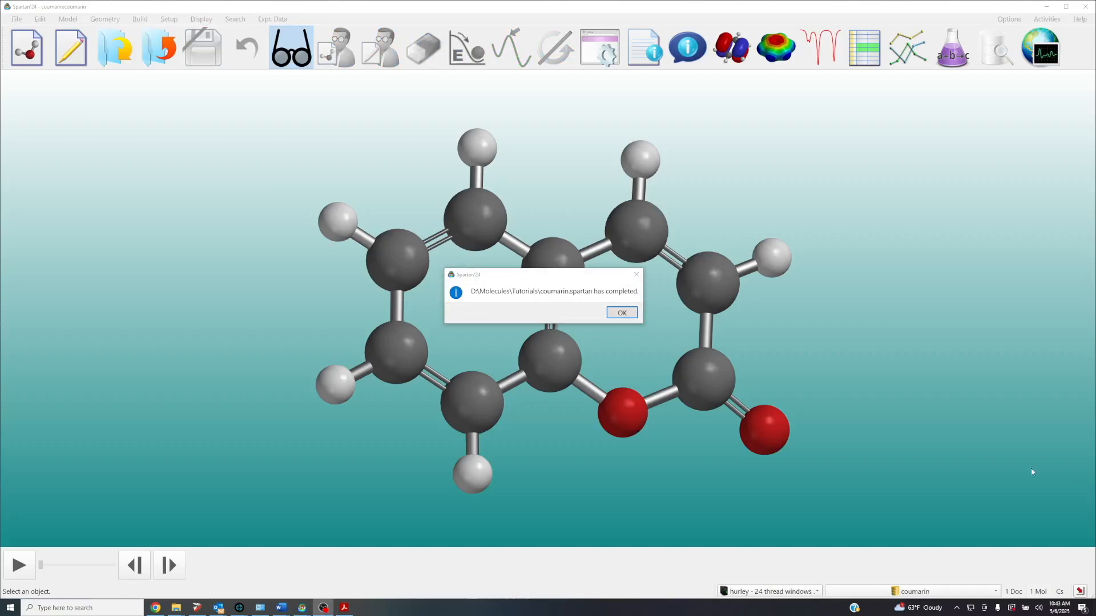
{"action": "left_click", "coordinate": [612, 315]}
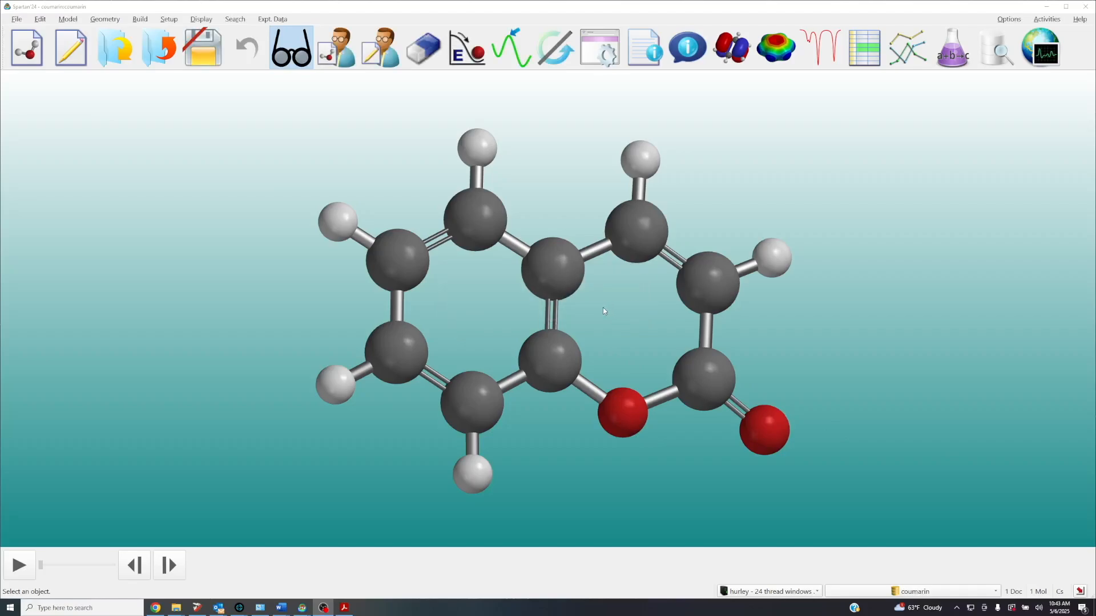
Open the spectra display for coumarin and add its calculated UV/vis spectrum
{"action": "scroll", "coordinate": [603, 307], "scroll_direction": "down", "scroll_amount": 2}
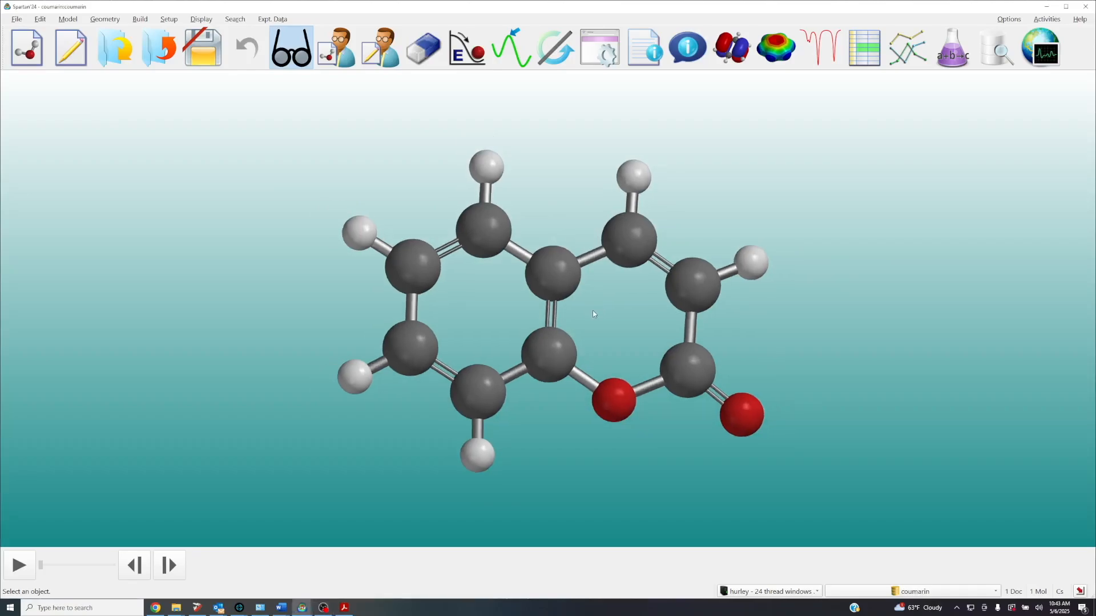
{"action": "left_click", "coordinate": [202, 18]}
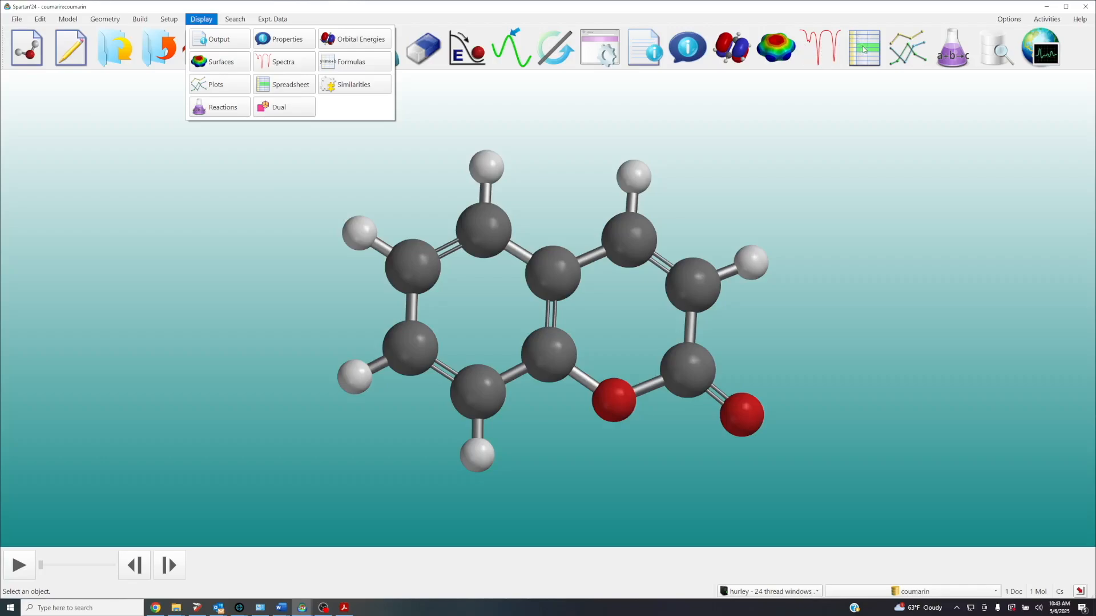
{"action": "left_click", "coordinate": [828, 50]}
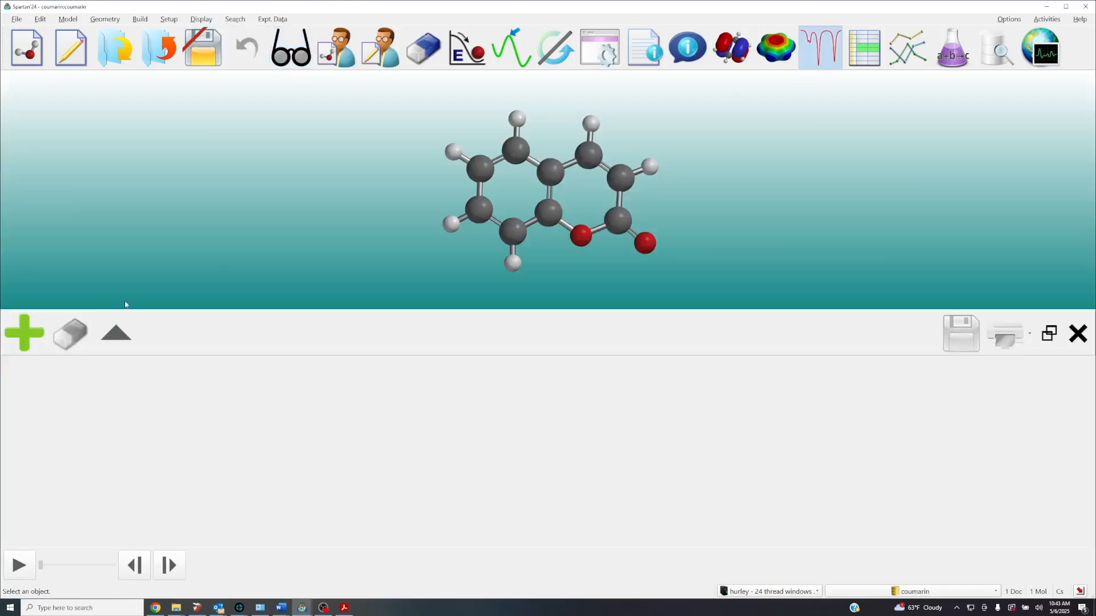
{"action": "left_click", "coordinate": [23, 333]}
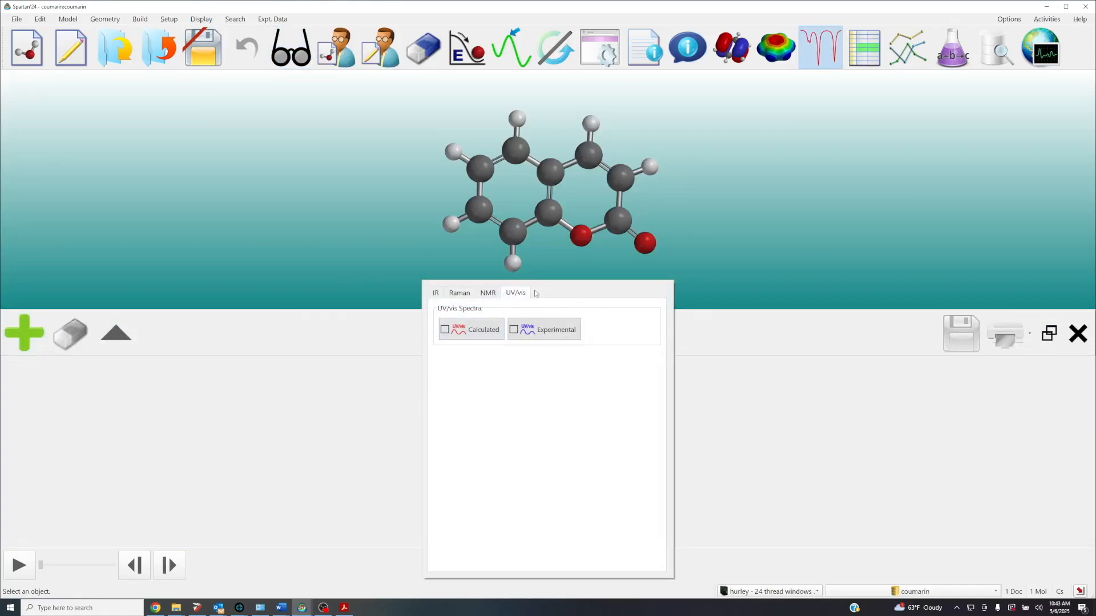
{"action": "left_click", "coordinate": [435, 293]}
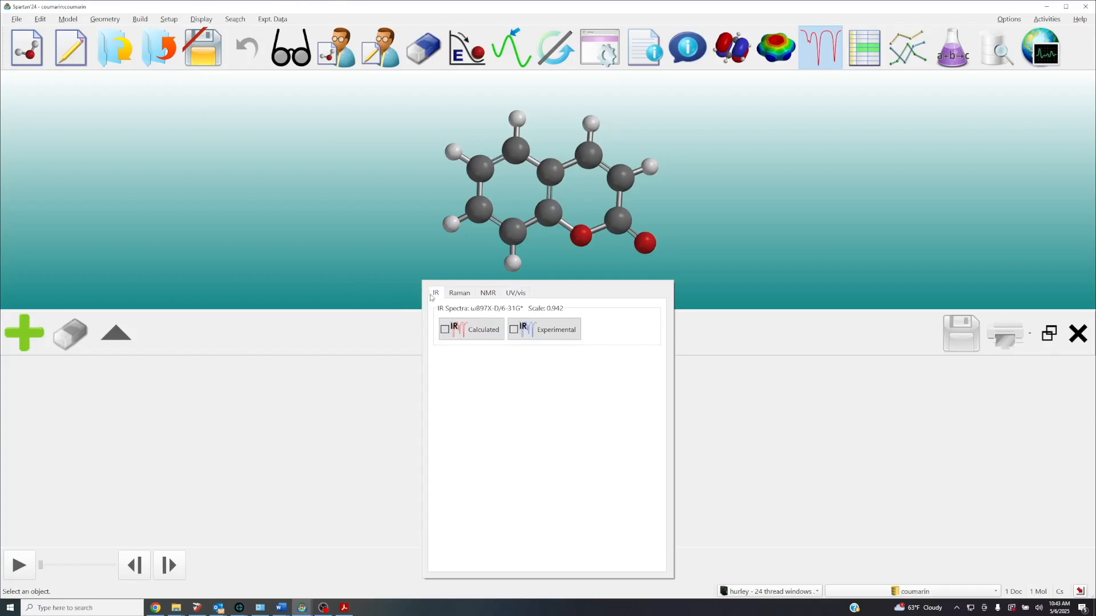
{"action": "left_click", "coordinate": [522, 293]}
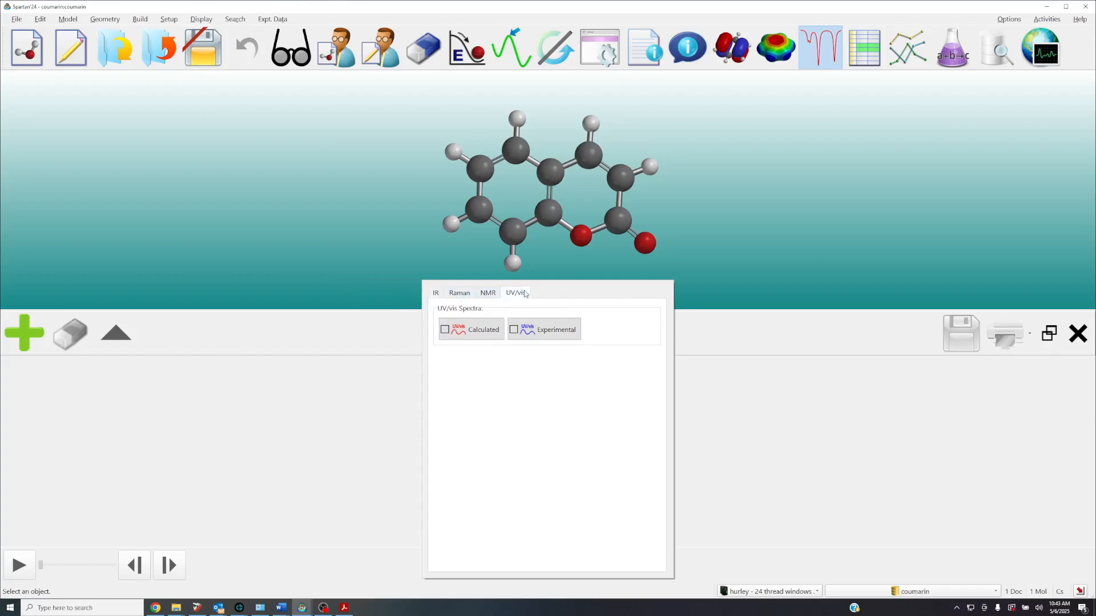
{"action": "left_click", "coordinate": [476, 331]}
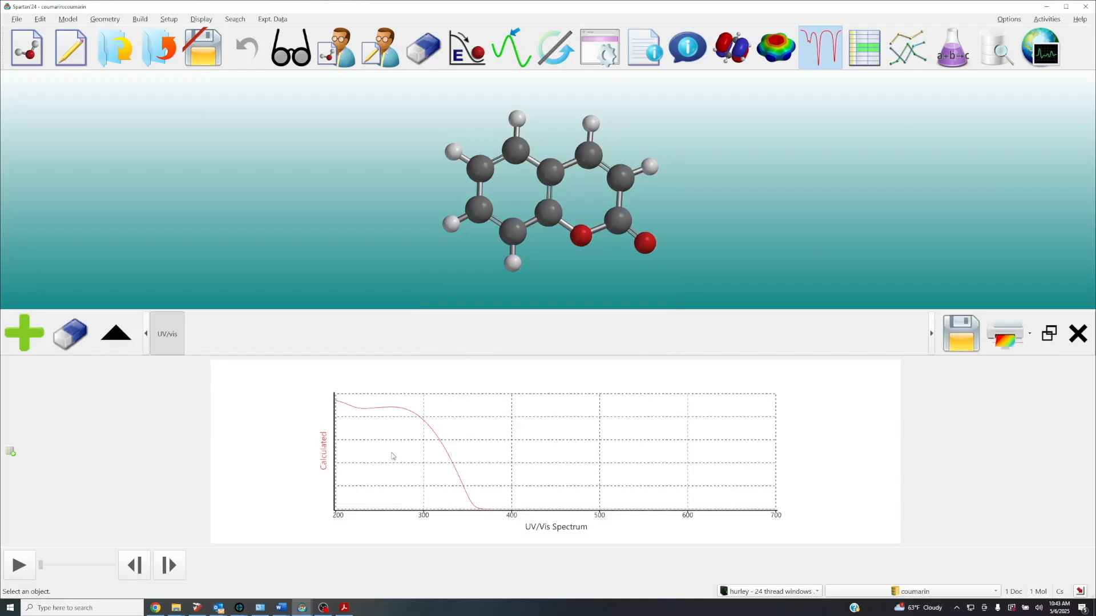
Overlay the experimental UV/vis spectrum on the calculated one for comparison, and close the spectra display
{"action": "left_click", "coordinate": [24, 334]}
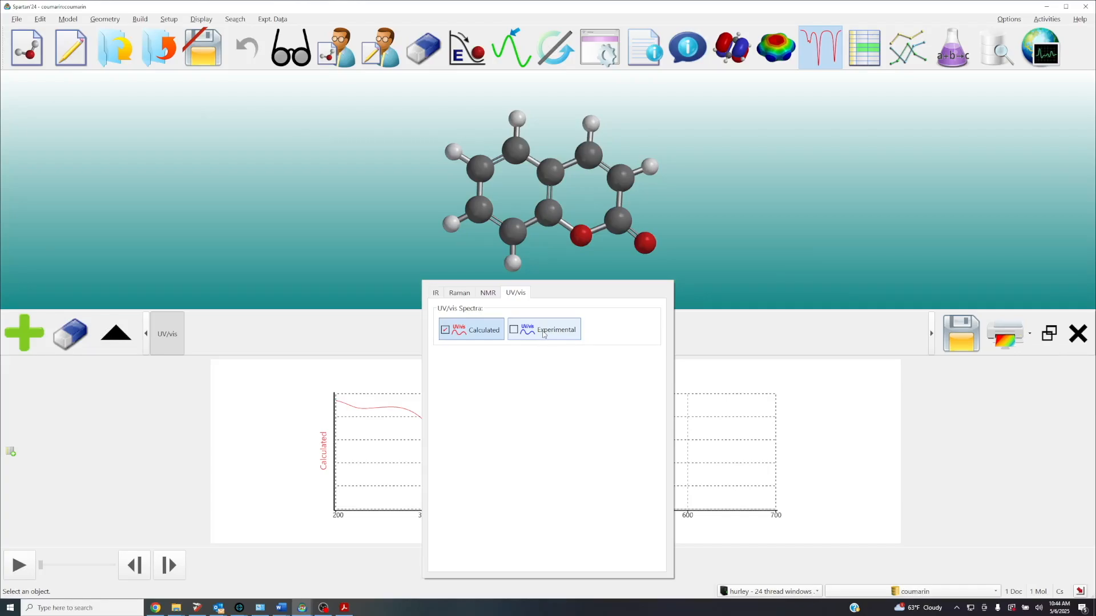
{"action": "left_click", "coordinate": [542, 331]}
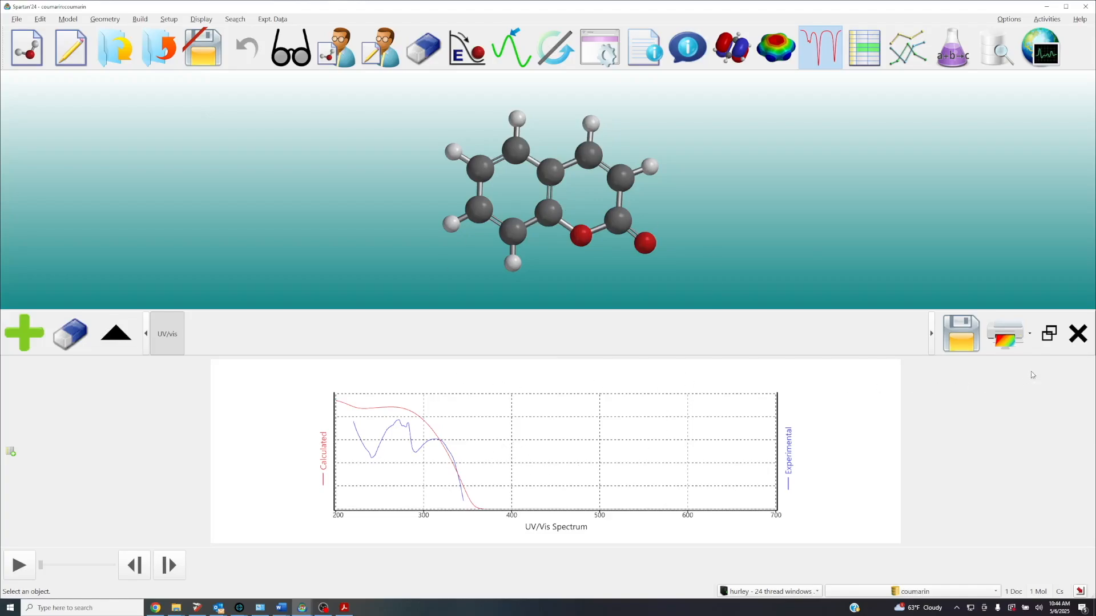
{"action": "left_click", "coordinate": [1072, 335]}
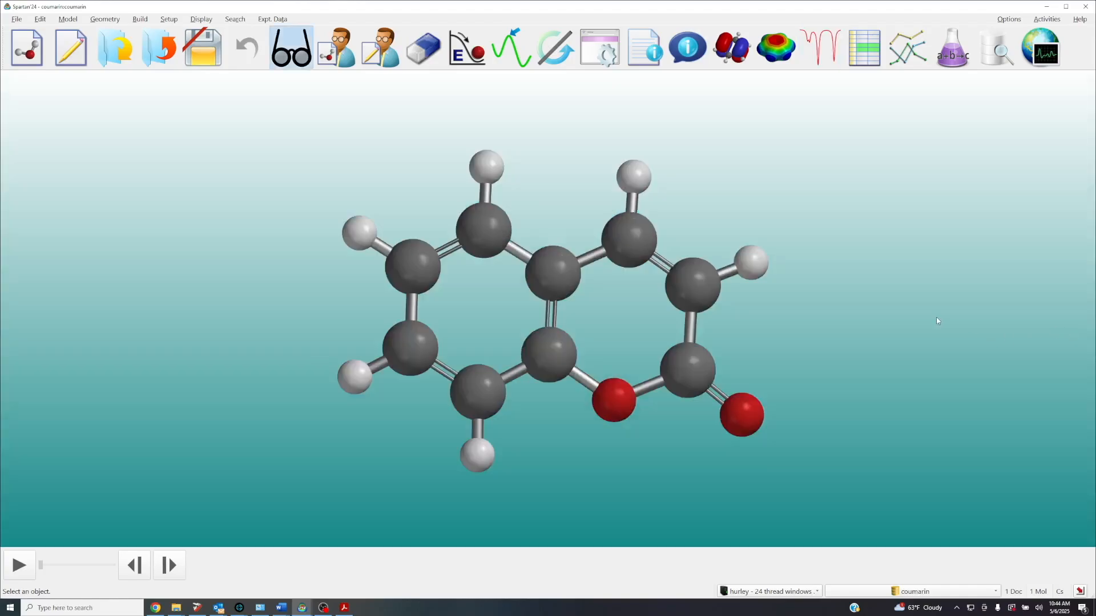